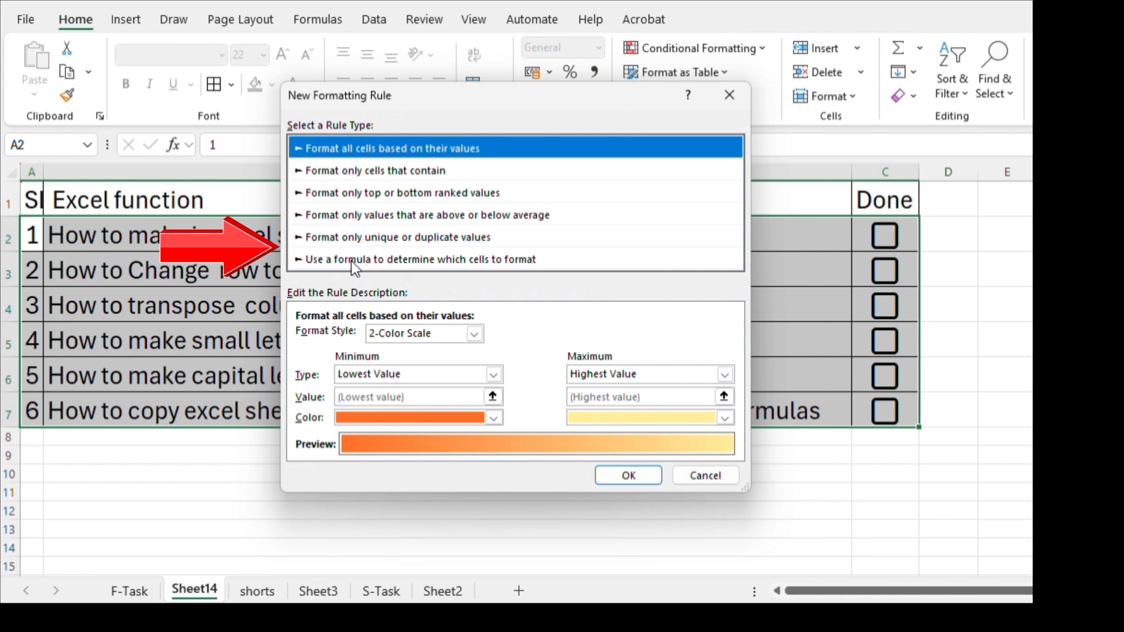
Set the new formatting rule to use the formula =$C2 to decide which cells to format
{"action": "left_click", "coordinate": [349, 259]}
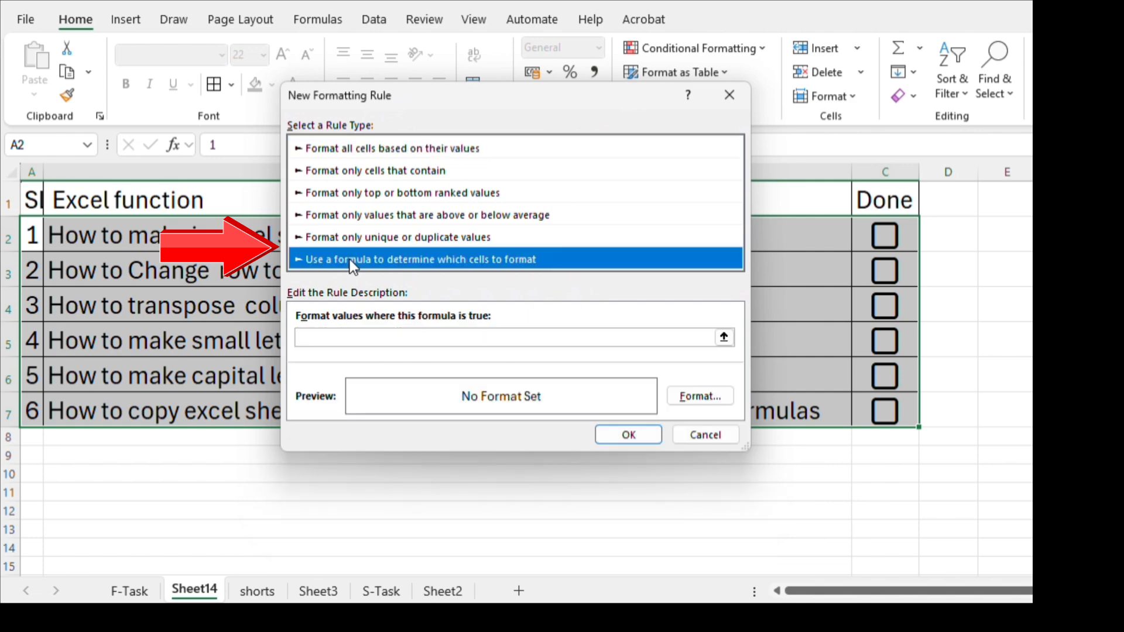
{"action": "left_click", "coordinate": [337, 341]}
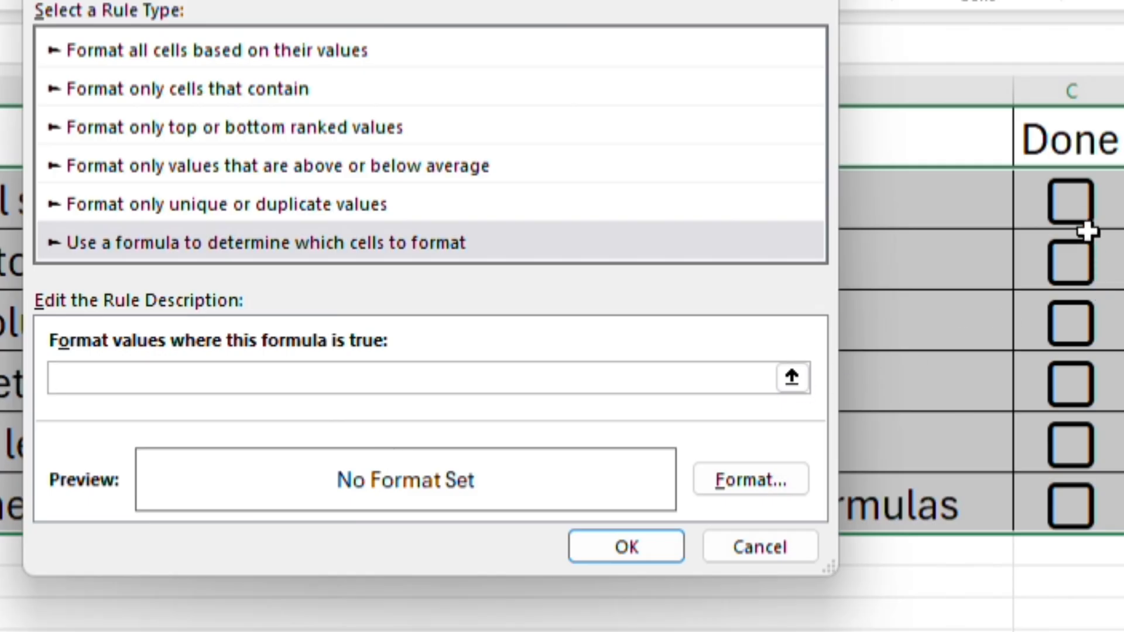
{"action": "left_click", "coordinate": [1079, 211]}
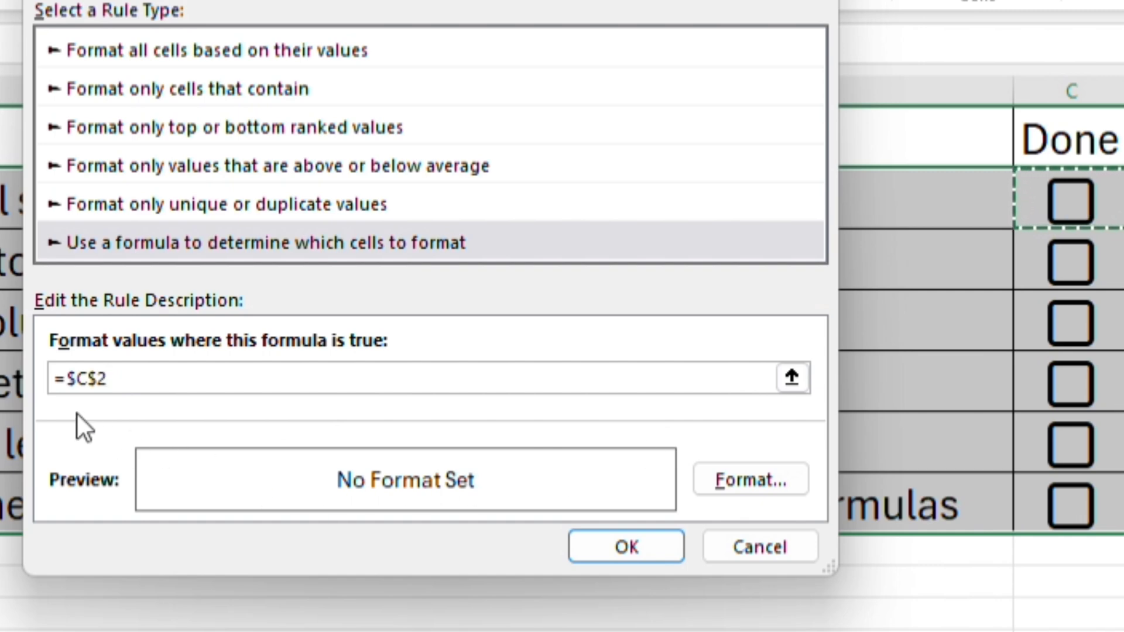
{"action": "key", "text": "F4"}
{"action": "key", "text": "F4"}
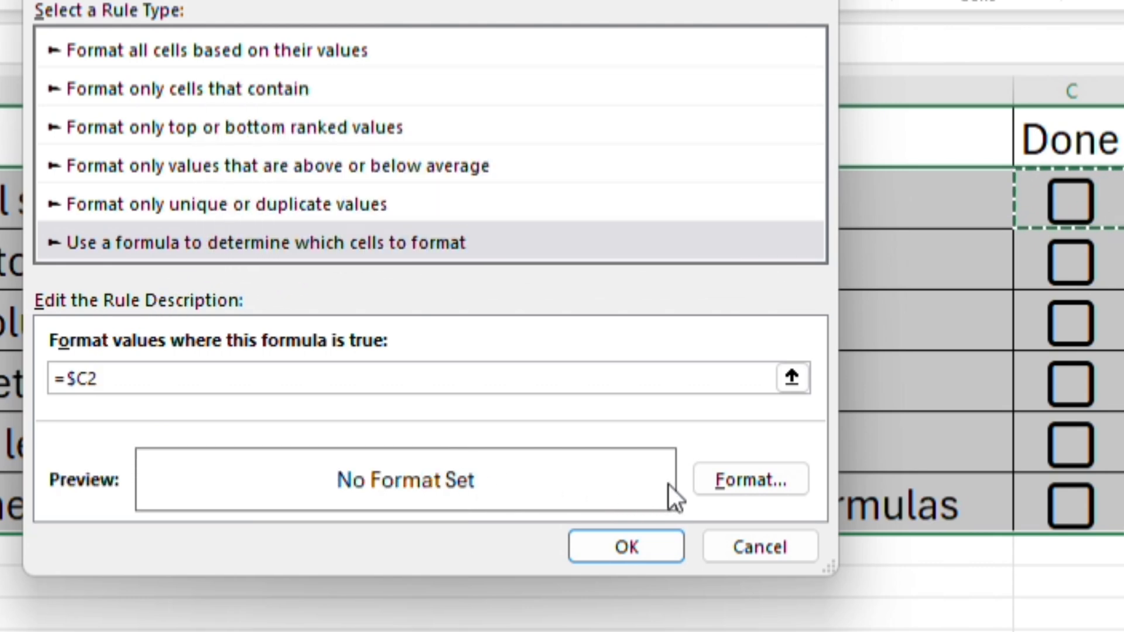
Give the formula rule a green fill and a strikethrough font, and apply it to the task list
{"action": "left_click", "coordinate": [718, 474]}
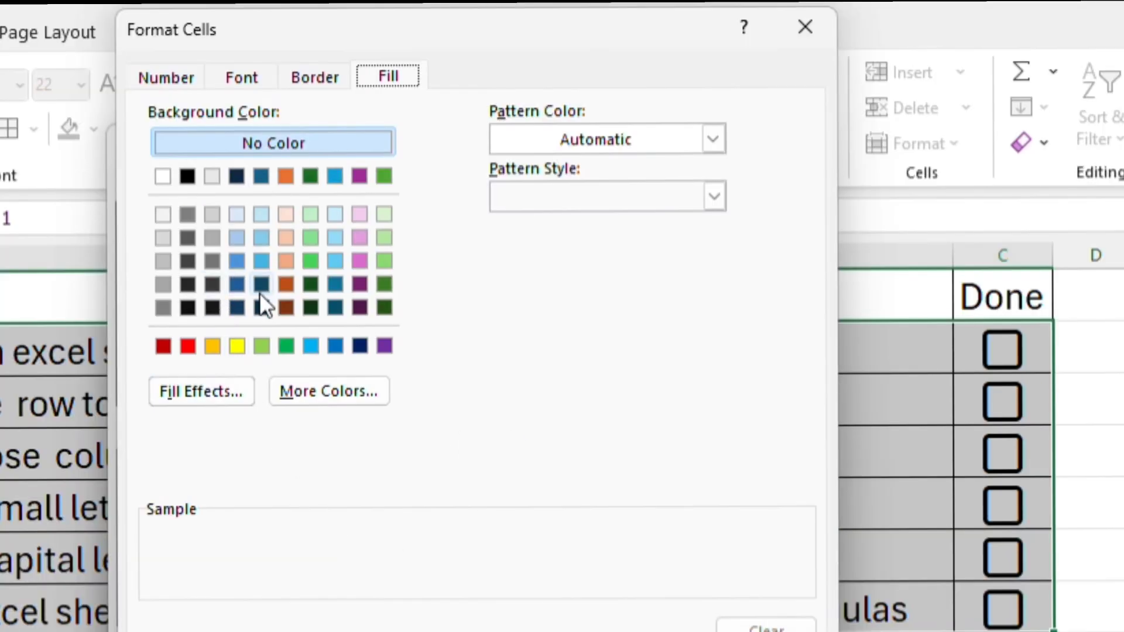
{"action": "left_click", "coordinate": [311, 346]}
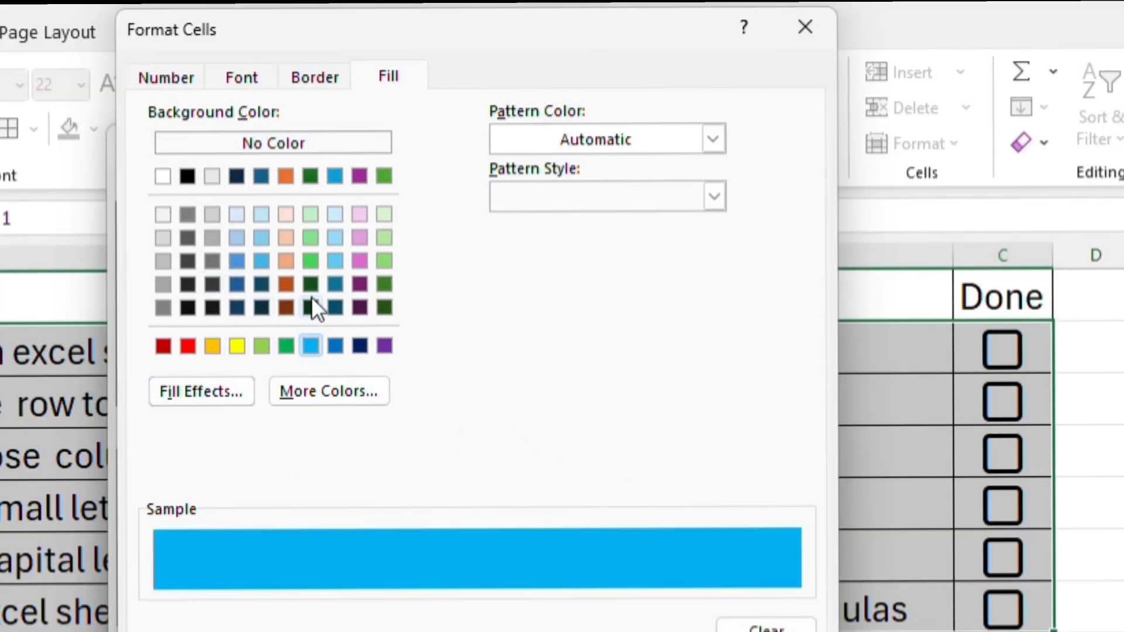
{"action": "left_click", "coordinate": [311, 260]}
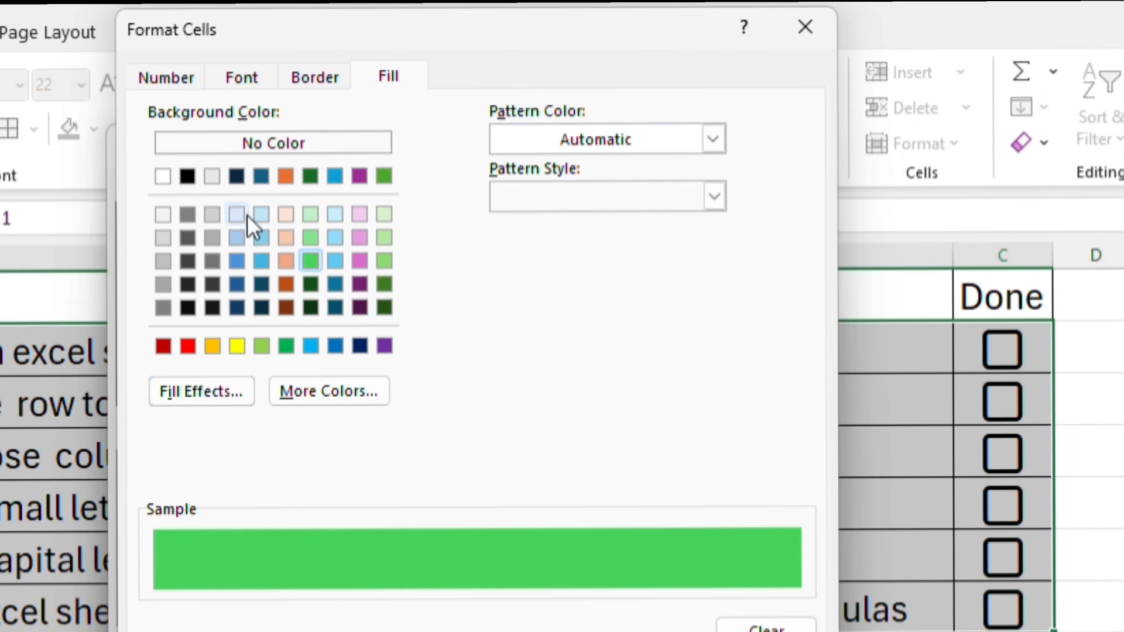
{"action": "left_click", "coordinate": [236, 78]}
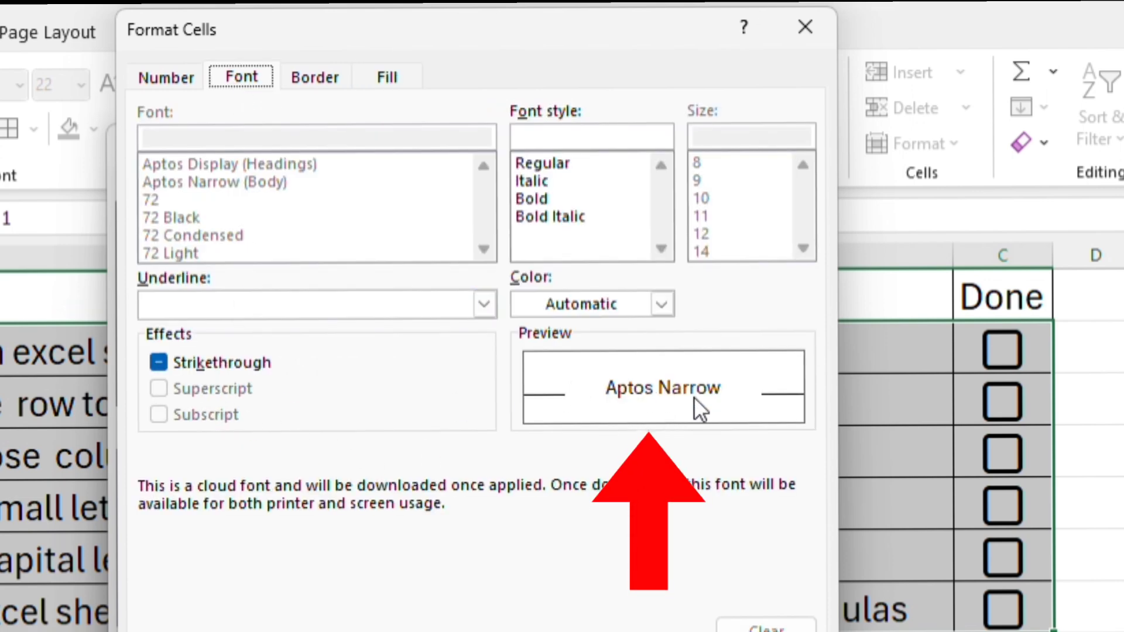
{"action": "left_click", "coordinate": [157, 362]}
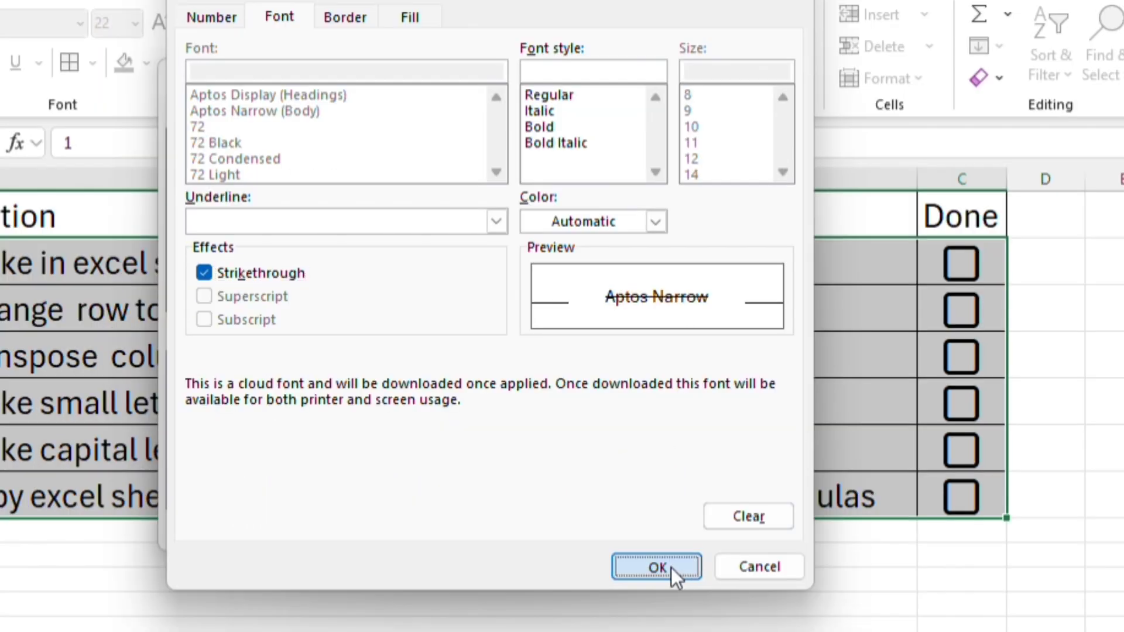
{"action": "left_click", "coordinate": [656, 567]}
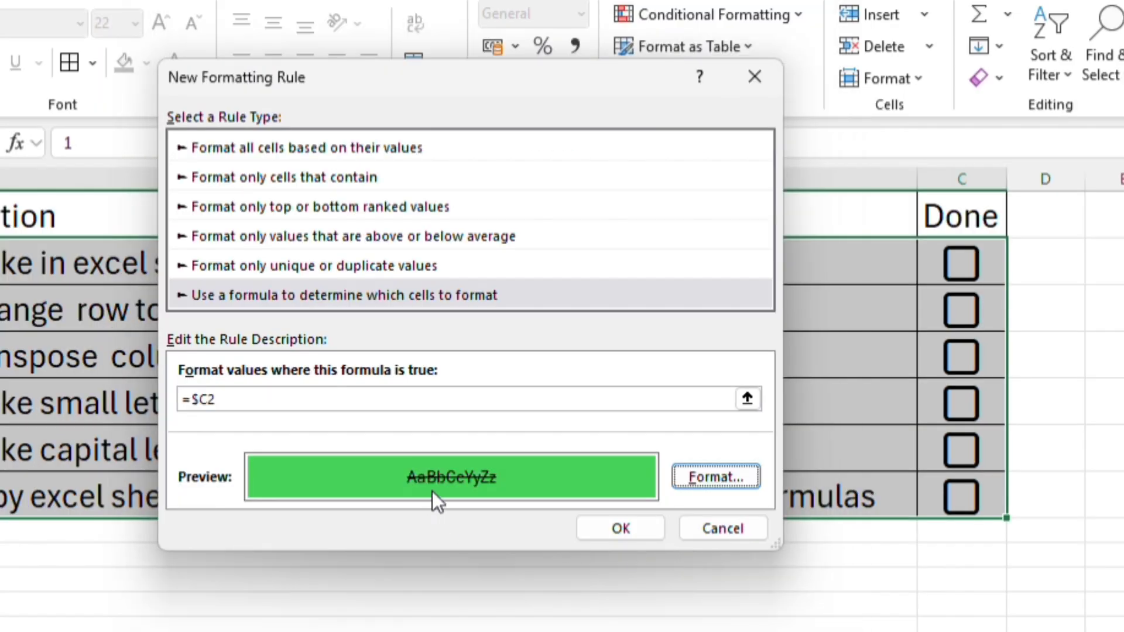
{"action": "left_click", "coordinate": [636, 528]}
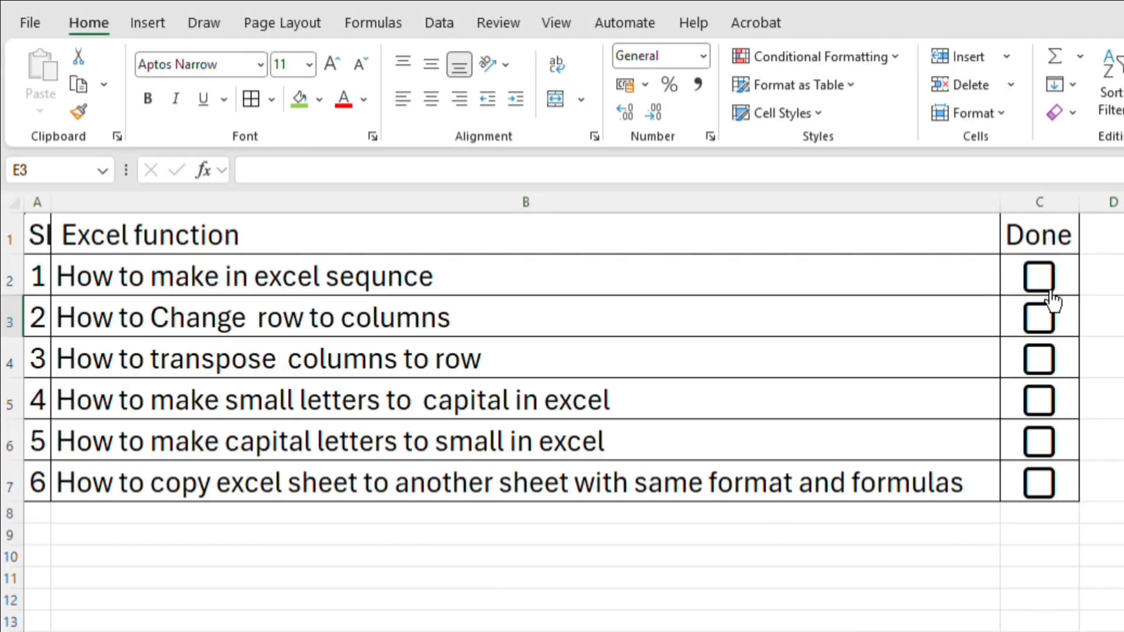
Tick the Done checkboxes one after another for tasks 1 to 6
{"action": "left_click", "coordinate": [1039, 277]}
{"action": "left_click", "coordinate": [1052, 332]}
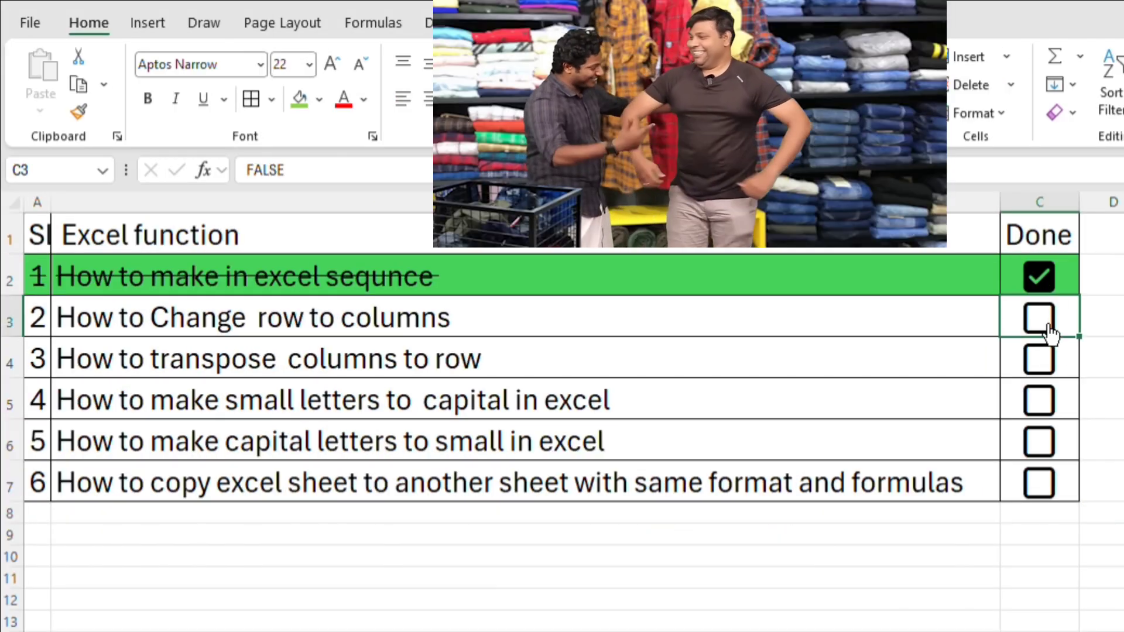
{"action": "left_click", "coordinate": [1052, 333]}
{"action": "left_click", "coordinate": [1042, 359]}
{"action": "left_click", "coordinate": [1042, 362]}
{"action": "left_click", "coordinate": [1039, 419]}
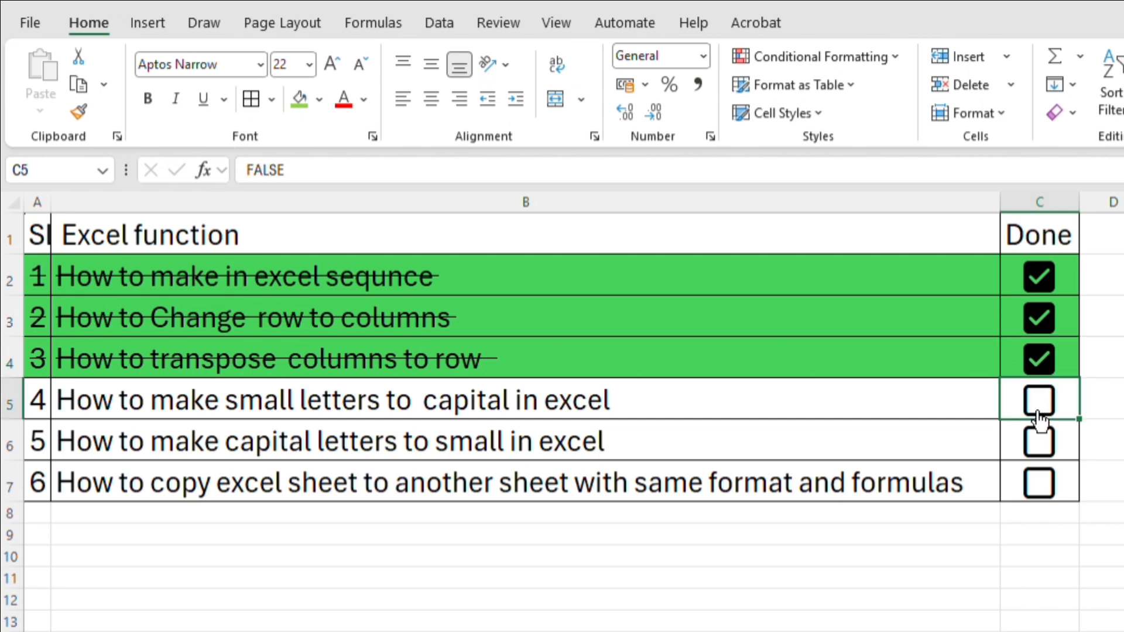
{"action": "left_click", "coordinate": [1039, 442]}
{"action": "left_click", "coordinate": [1038, 487]}
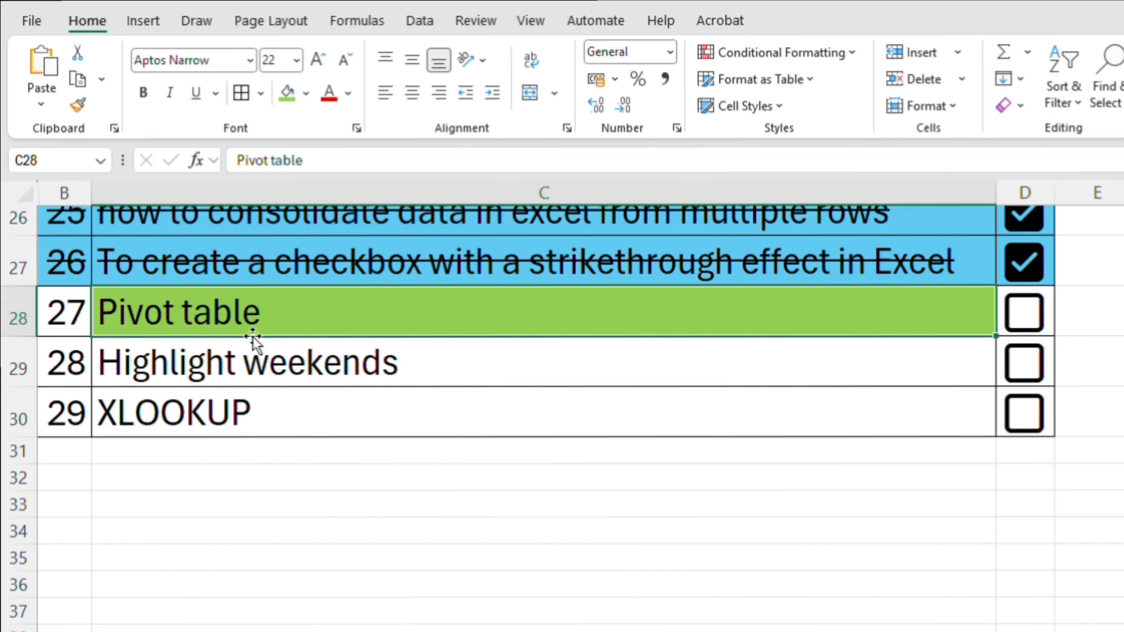
Examine the branch names in column A and the appliance headings across row 1 of the branch table
{"action": "left_click", "coordinate": [285, 520]}
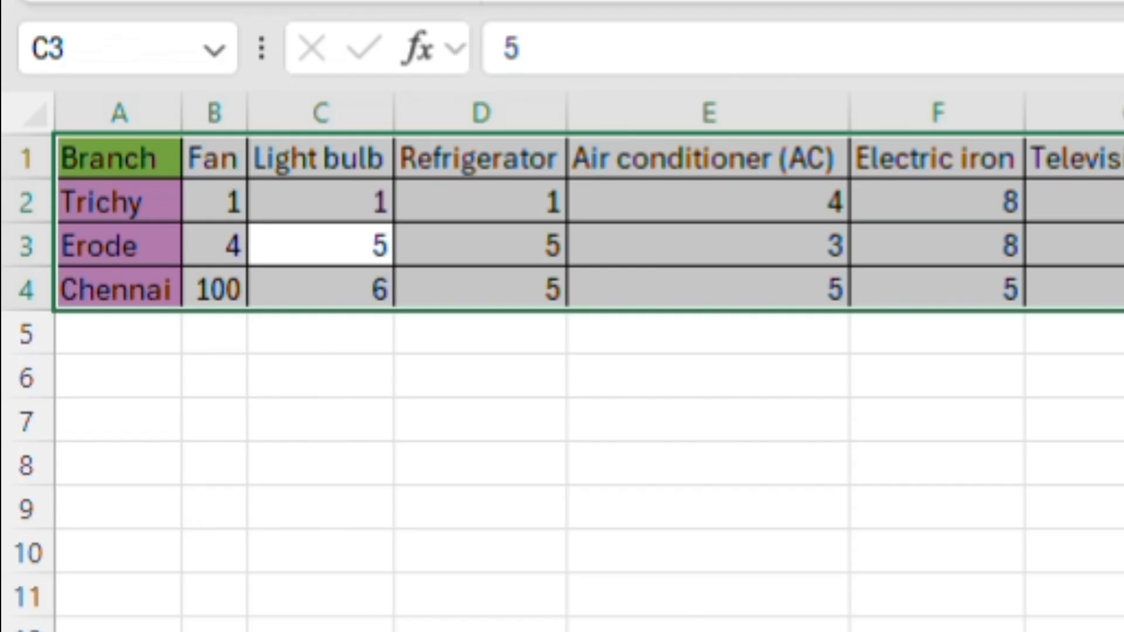
{"action": "left_click", "coordinate": [480, 614]}
{"action": "left_click_drag", "start_coordinate": [154, 214], "coordinate": [135, 319]}
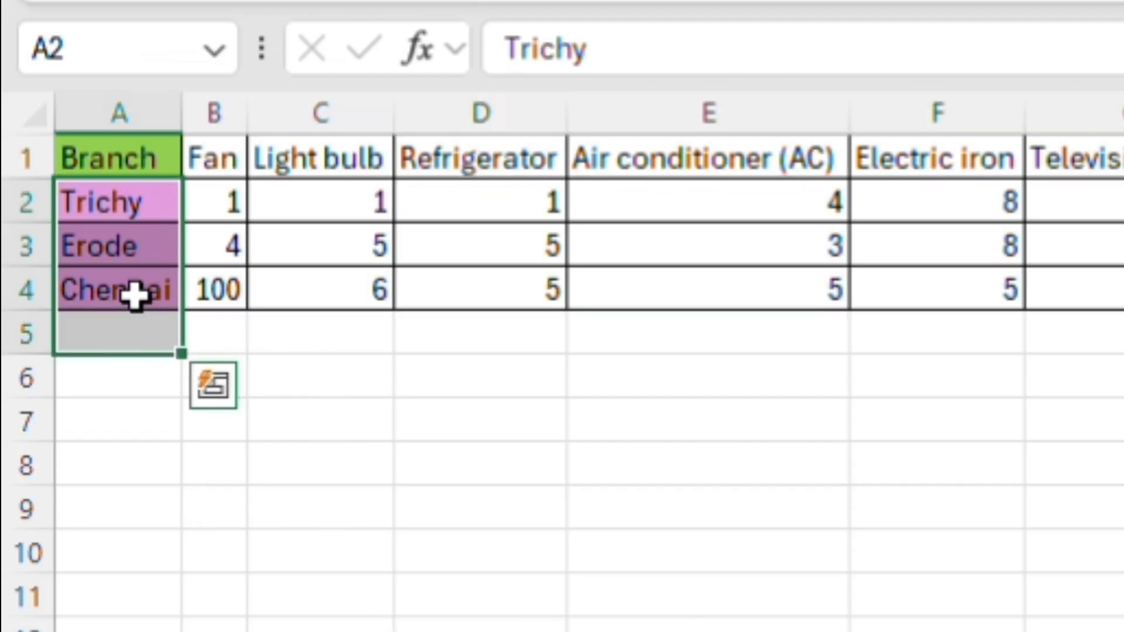
{"action": "left_click_drag", "start_coordinate": [148, 163], "coordinate": [146, 290]}
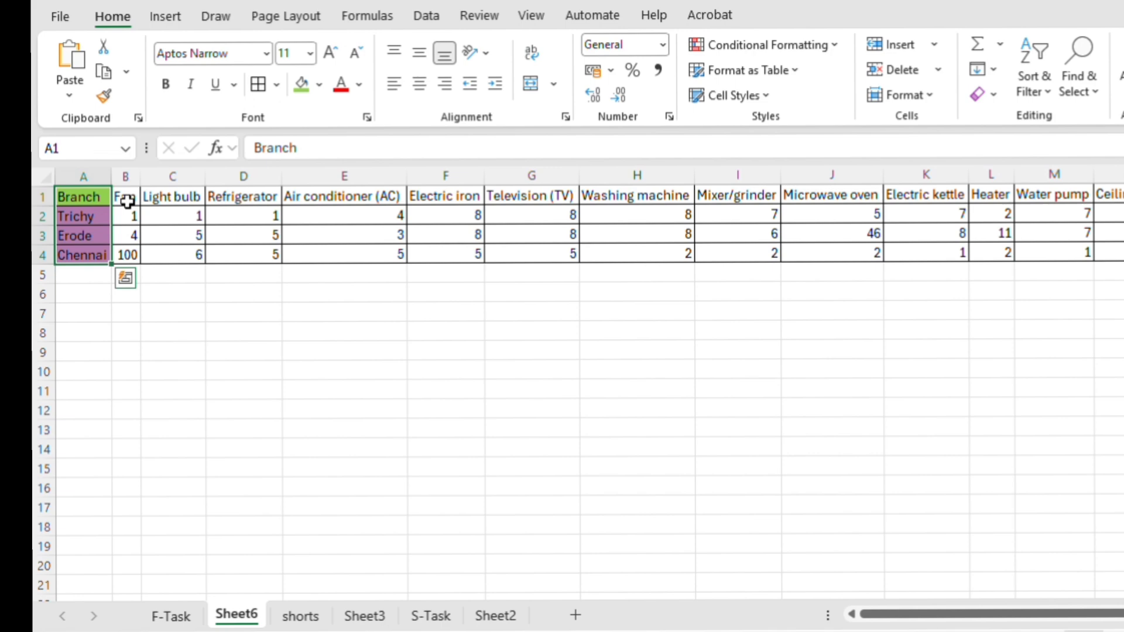
{"action": "left_click_drag", "start_coordinate": [127, 201], "coordinate": [1123, 195]}
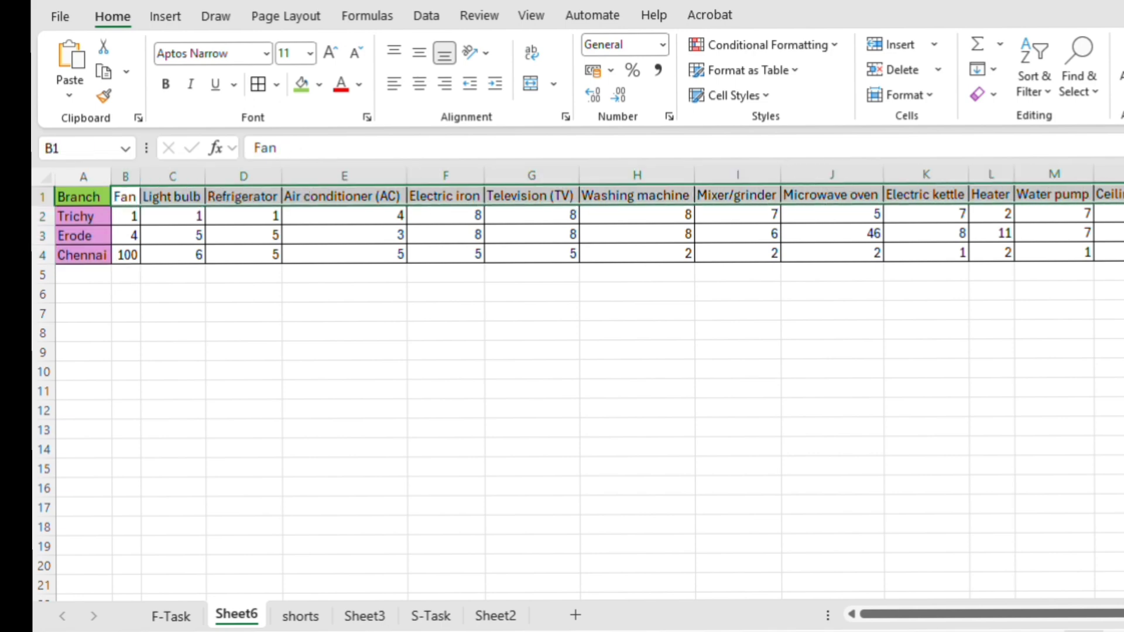
{"action": "left_click_drag", "start_coordinate": [1099, 614], "coordinate": [655, 609]}
{"action": "left_click", "coordinate": [402, 296]}
{"action": "left_click_drag", "start_coordinate": [103, 226], "coordinate": [88, 253]}
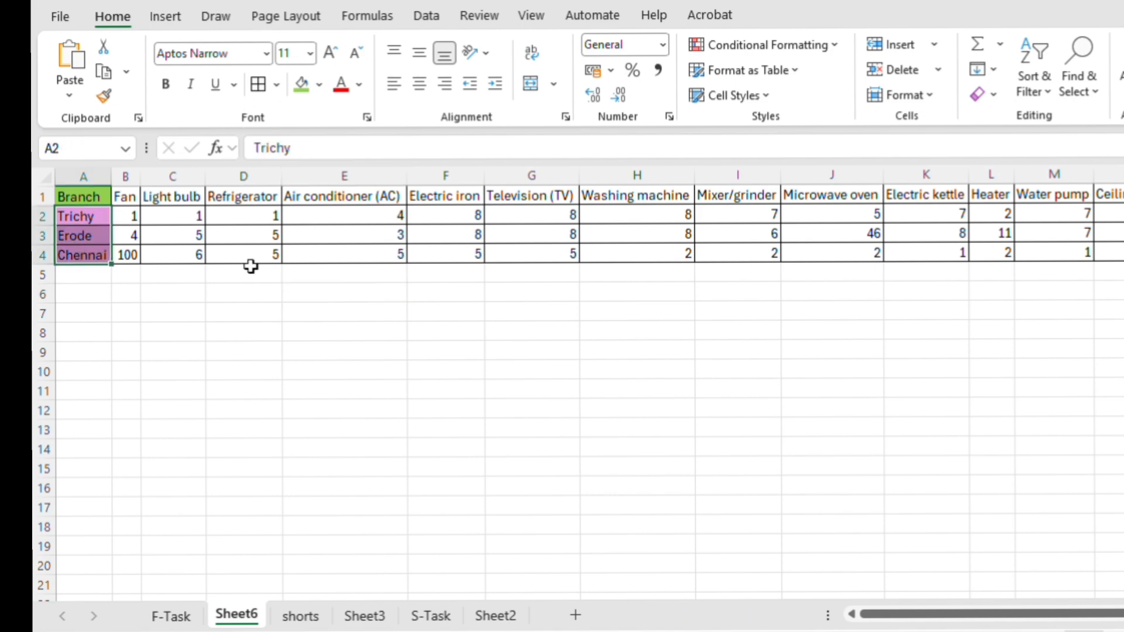
Insert a PivotTable on a new worksheet from the whole branch table, range A1:P4 of Sheet6
{"action": "left_click", "coordinate": [305, 248]}
{"action": "key", "text": "ctrl+a"}
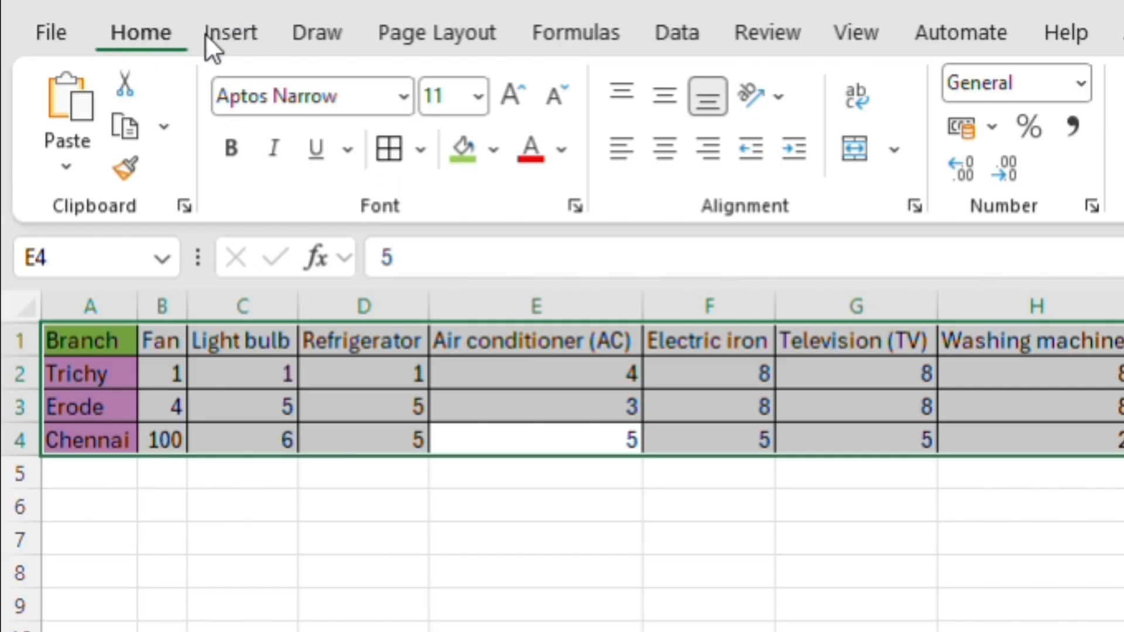
{"action": "left_click", "coordinate": [219, 34]}
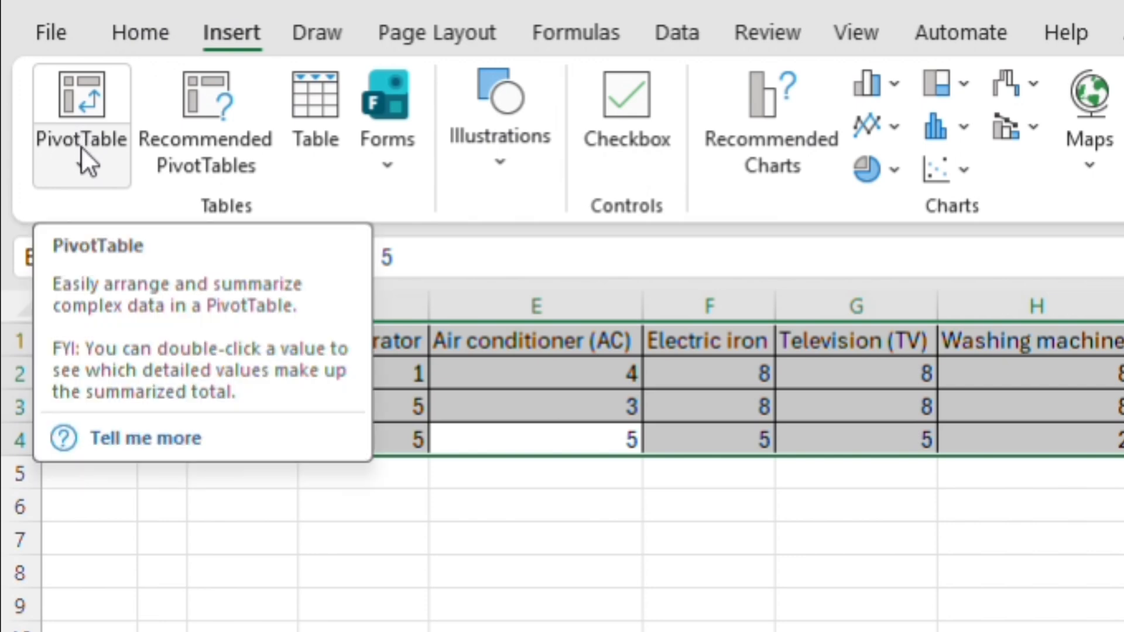
{"action": "left_click", "coordinate": [105, 129]}
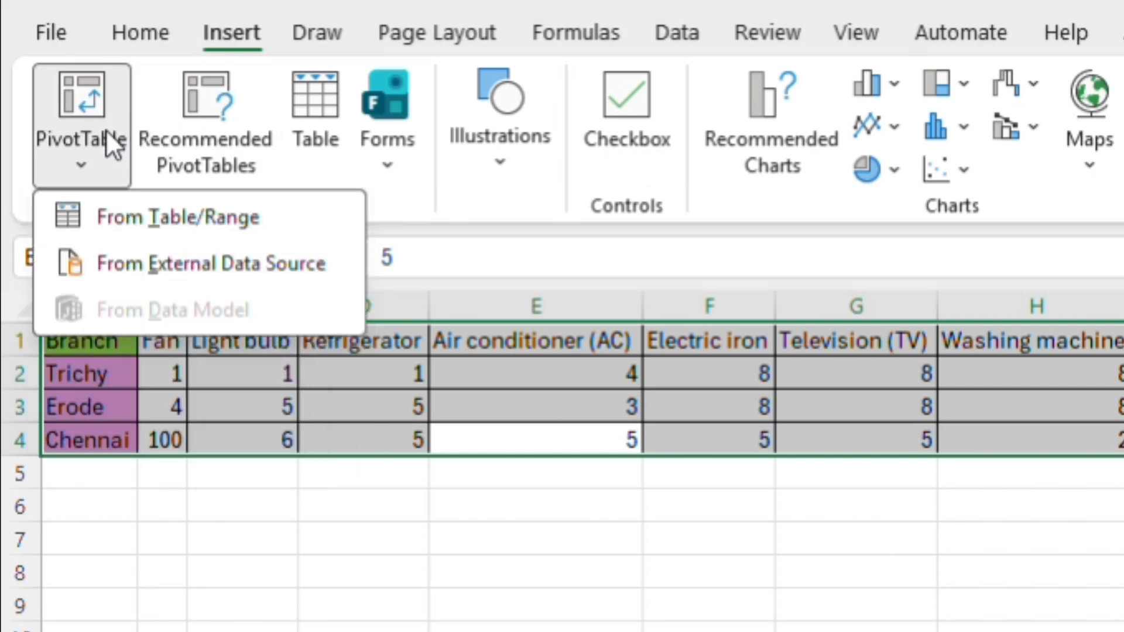
{"action": "left_click", "coordinate": [140, 222]}
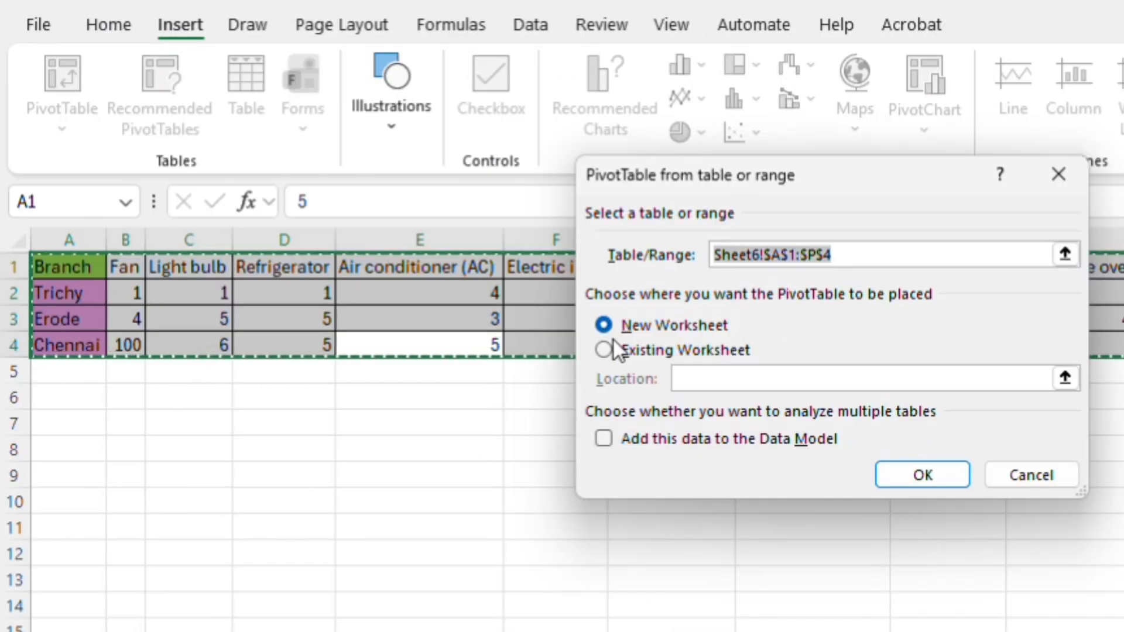
{"action": "left_click", "coordinate": [904, 475]}
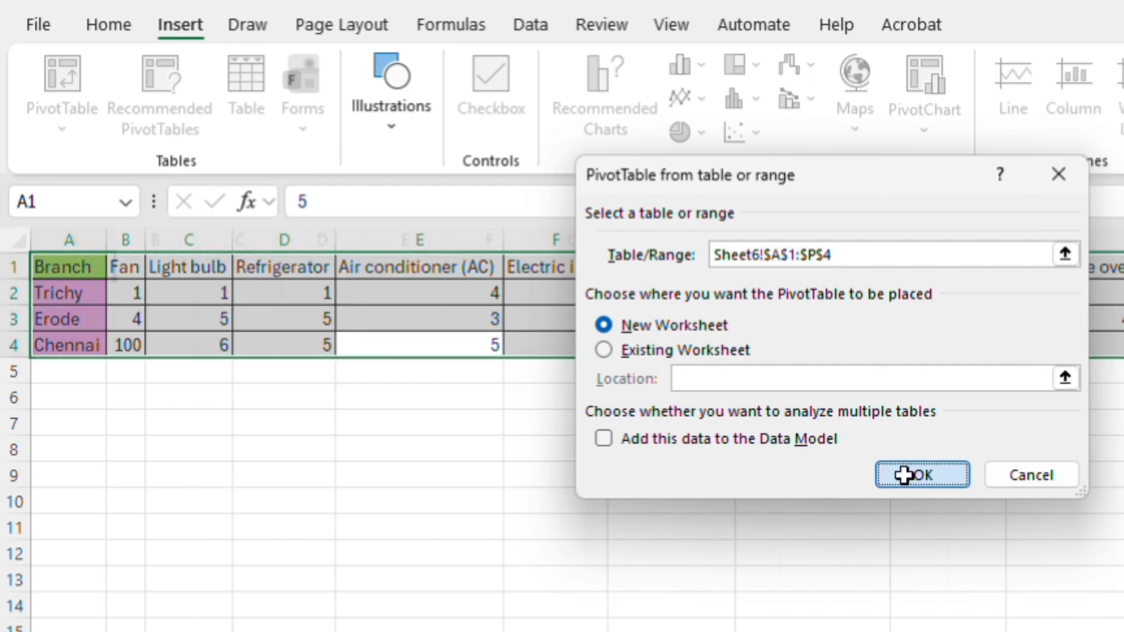
Turn on the classic PivotTable layout in the empty PivotTable's display options
{"action": "left_click", "coordinate": [216, 482]}
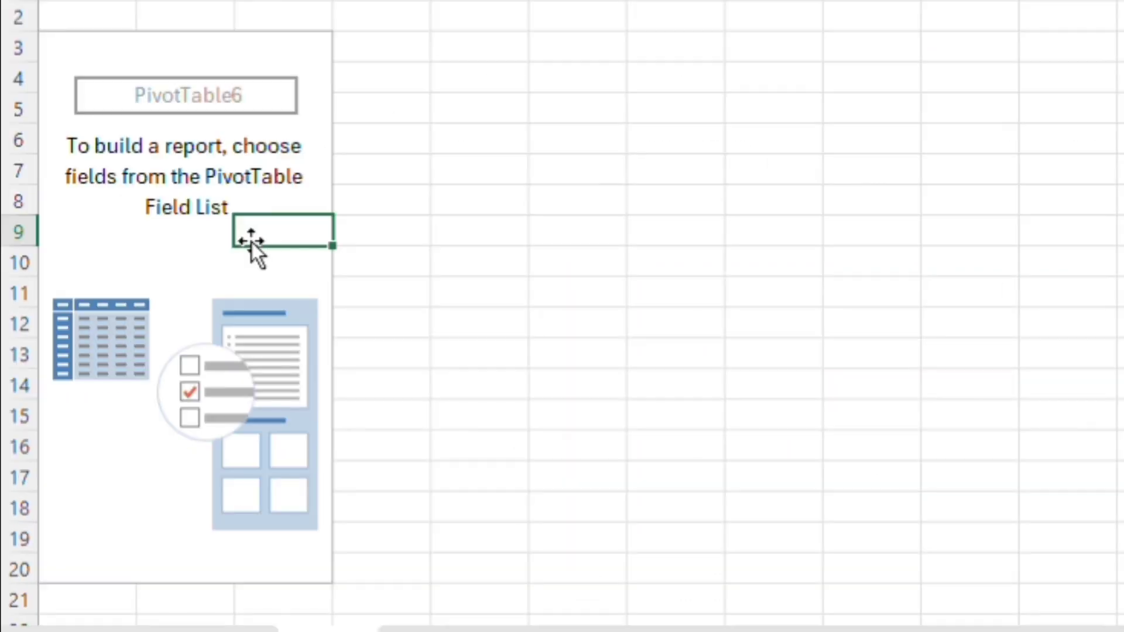
{"action": "right_click", "coordinate": [200, 226]}
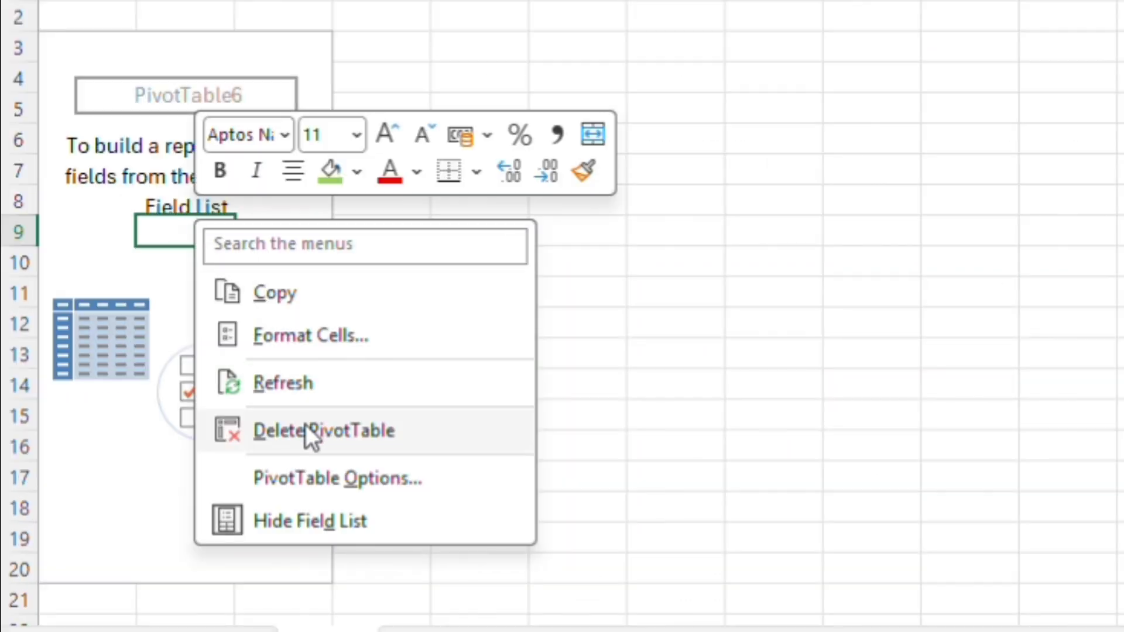
{"action": "left_click", "coordinate": [317, 464]}
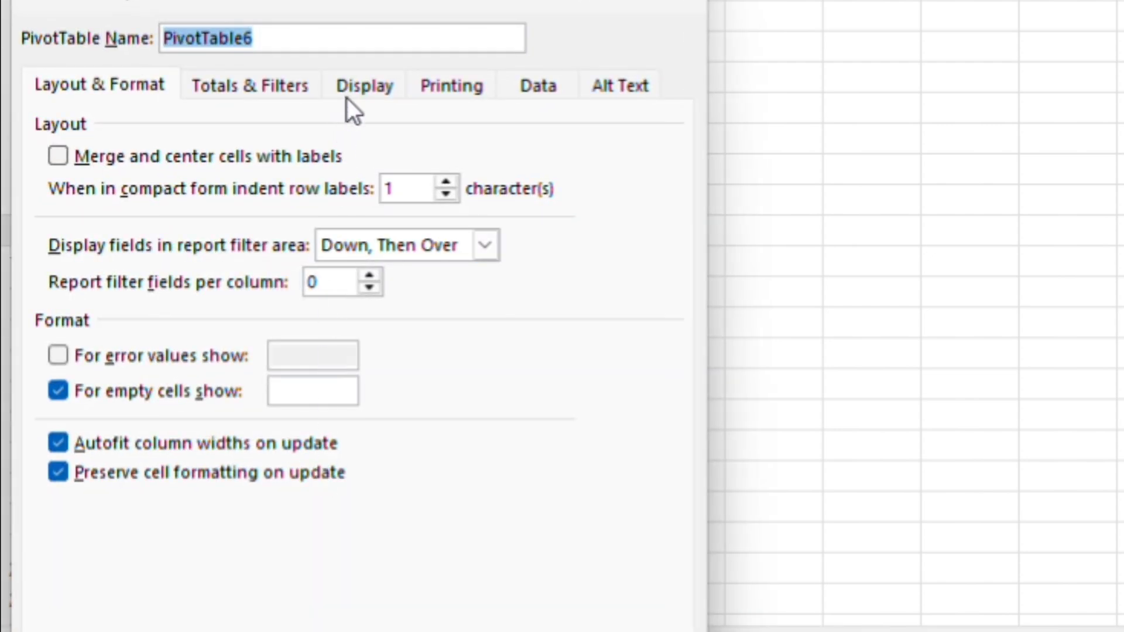
{"action": "left_click", "coordinate": [363, 89]}
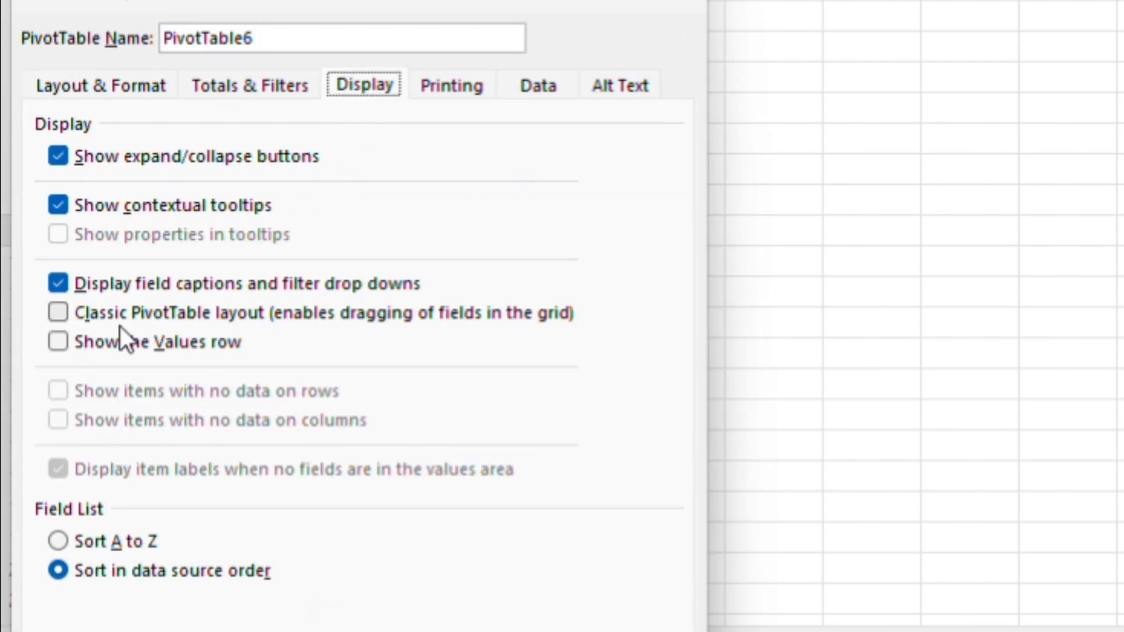
{"action": "left_click", "coordinate": [111, 313]}
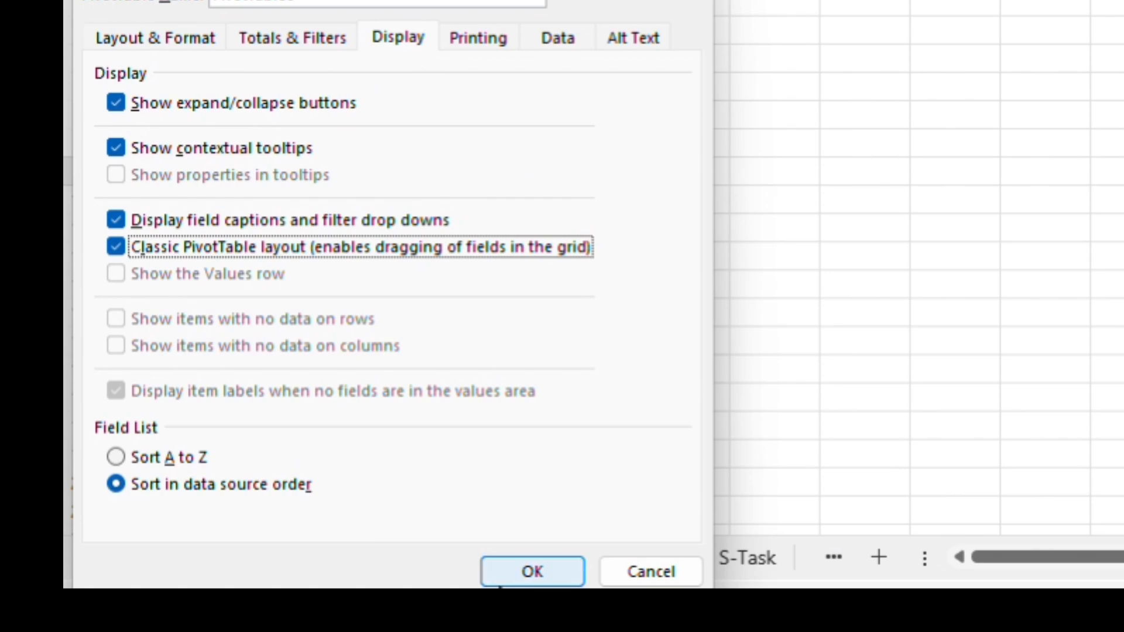
{"action": "left_click", "coordinate": [523, 574]}
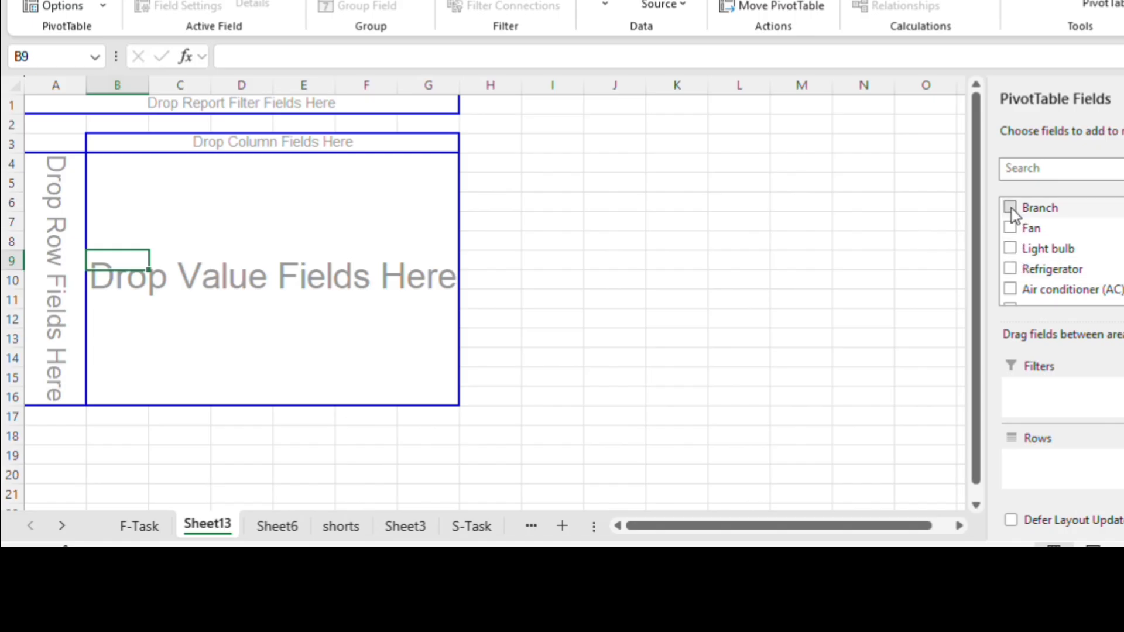
Add the Branch field to the PivotTable's rows
{"action": "left_click", "coordinate": [1011, 208]}
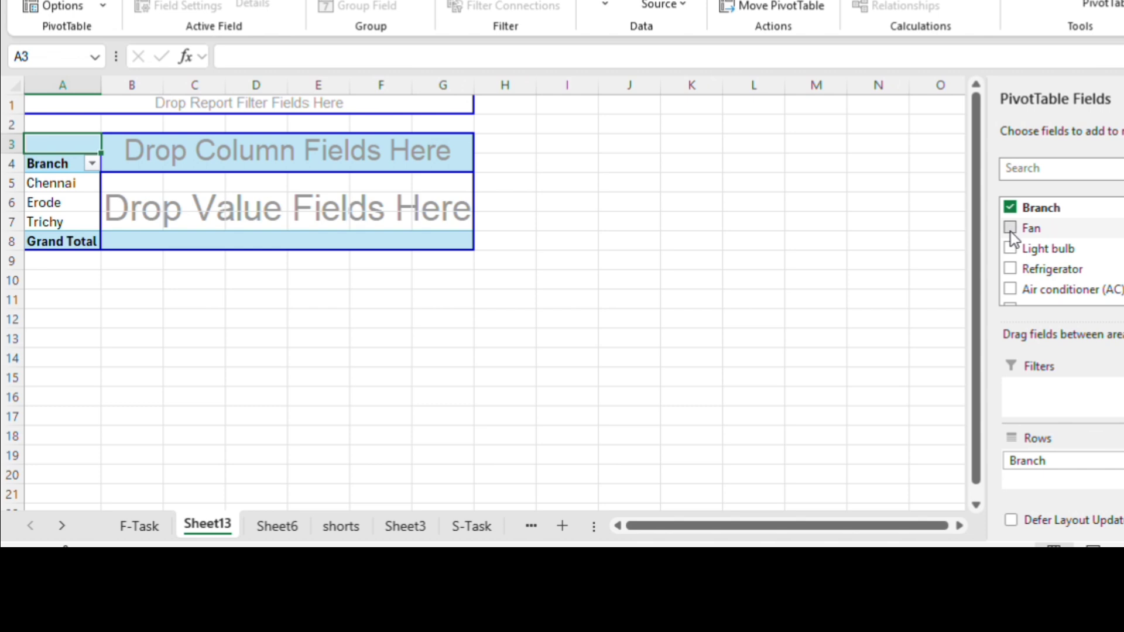
Try summing the Fan and Light bulb fields by branch, removing each from the PivotTable again
{"action": "left_click", "coordinate": [1010, 228]}
{"action": "left_click", "coordinate": [1010, 232]}
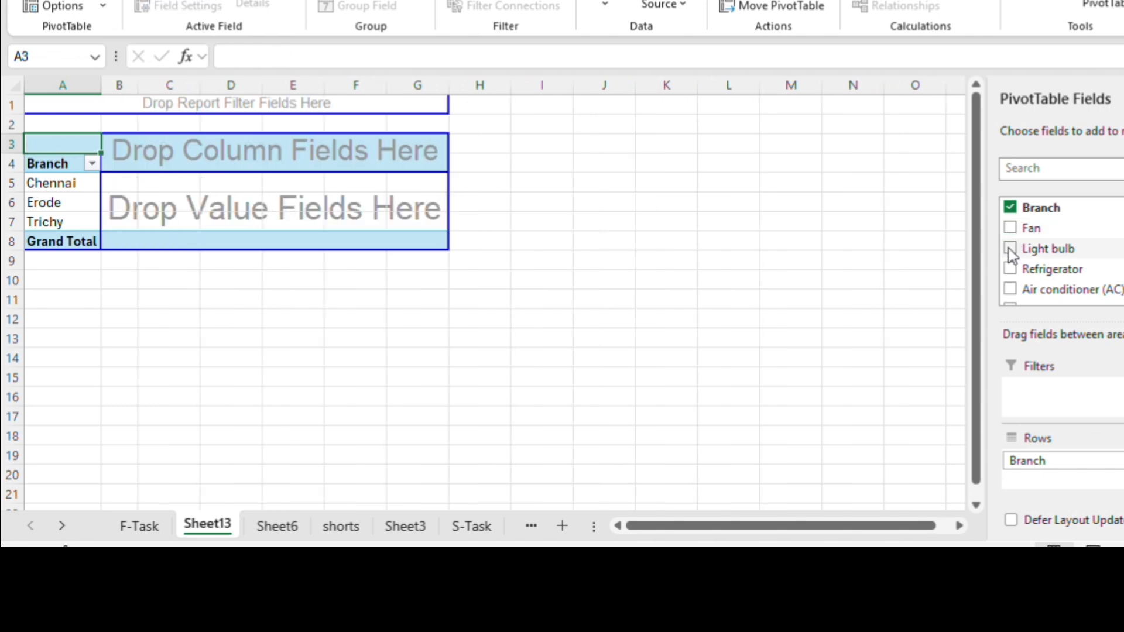
{"action": "left_click", "coordinate": [1010, 248]}
{"action": "left_click", "coordinate": [1008, 247]}
{"action": "left_click", "coordinate": [1009, 229]}
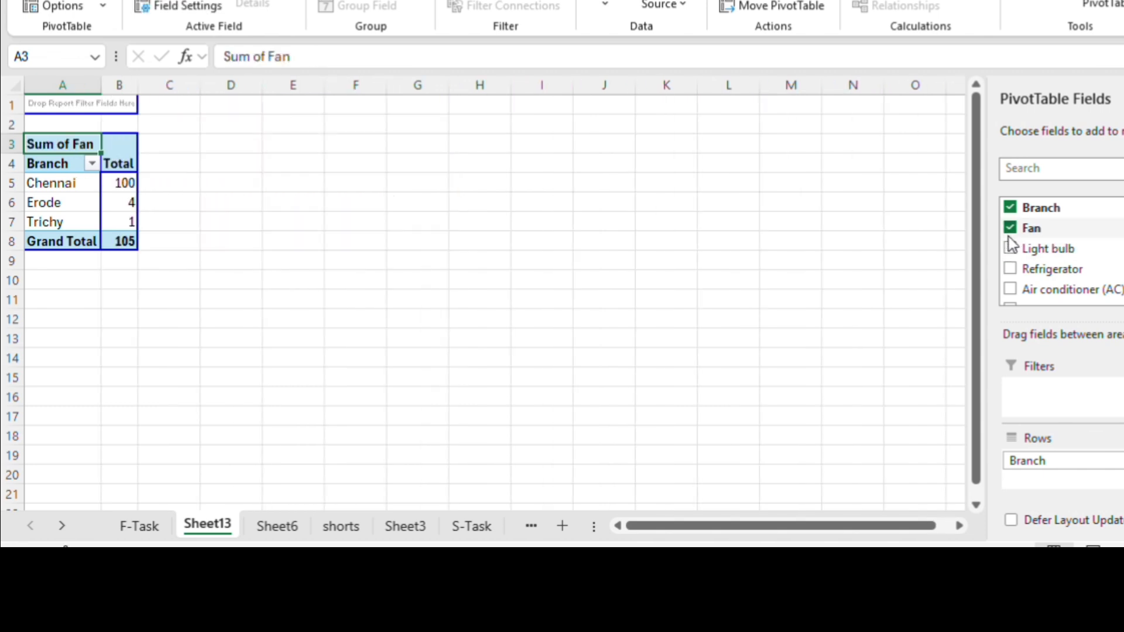
{"action": "left_click", "coordinate": [1012, 230]}
Sum the Refrigerator field by branch in the PivotTable and select its grand total
{"action": "left_click", "coordinate": [1010, 270]}
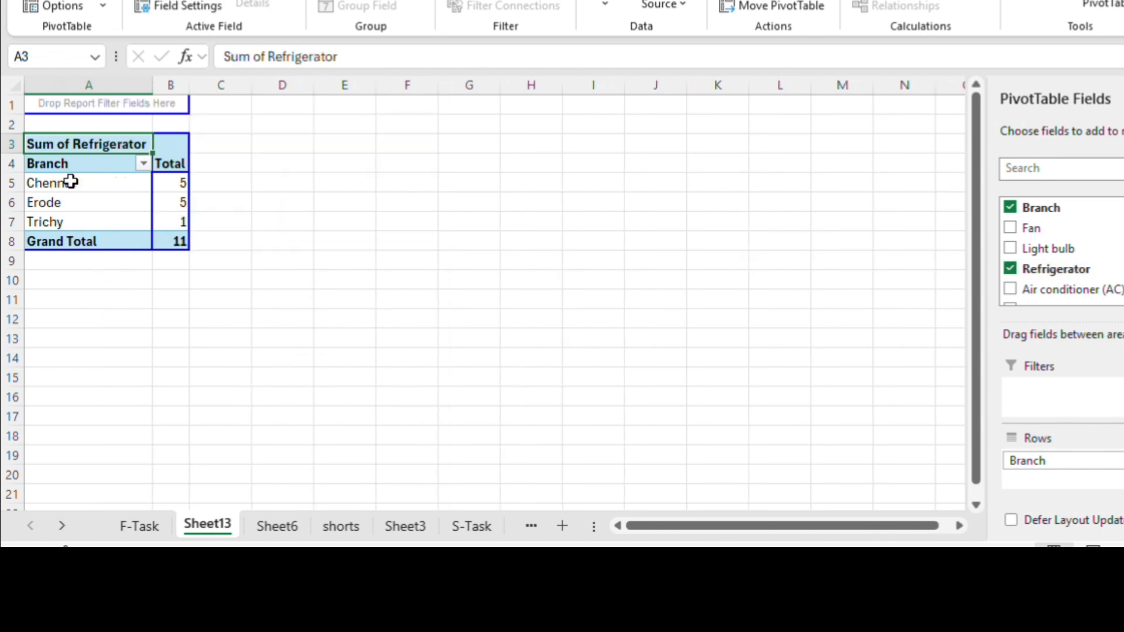
{"action": "left_click", "coordinate": [179, 244]}
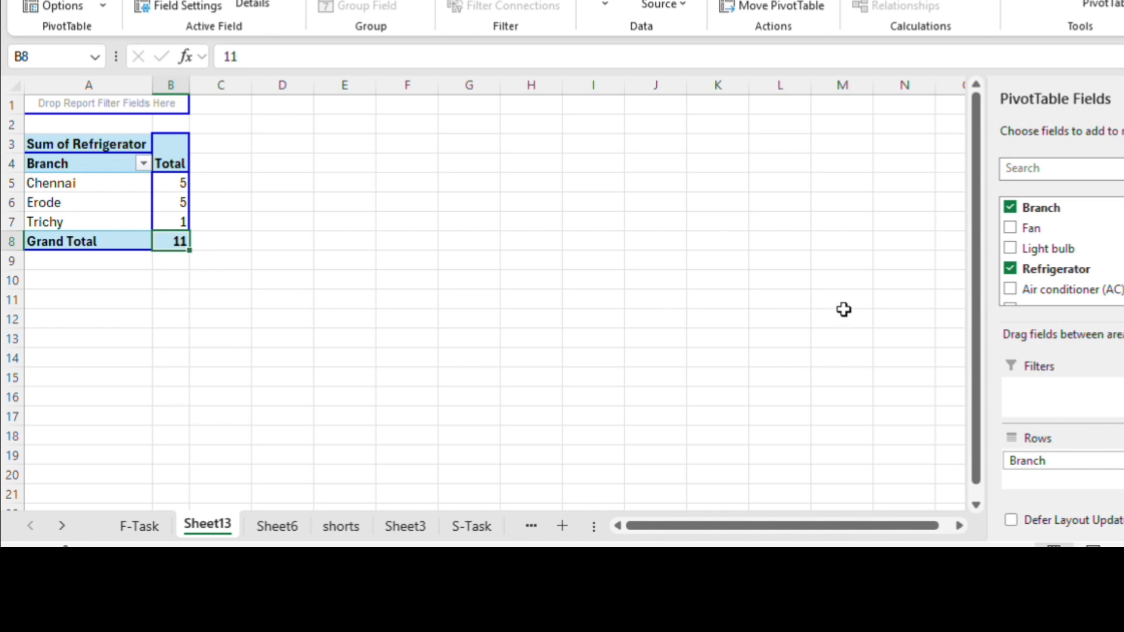
Sum the Fan, Light bulb, Refrigerator and Air conditioner (AC) fields by branch in the PivotTable and select Chennai's Fan value
{"action": "left_click", "coordinate": [1010, 268]}
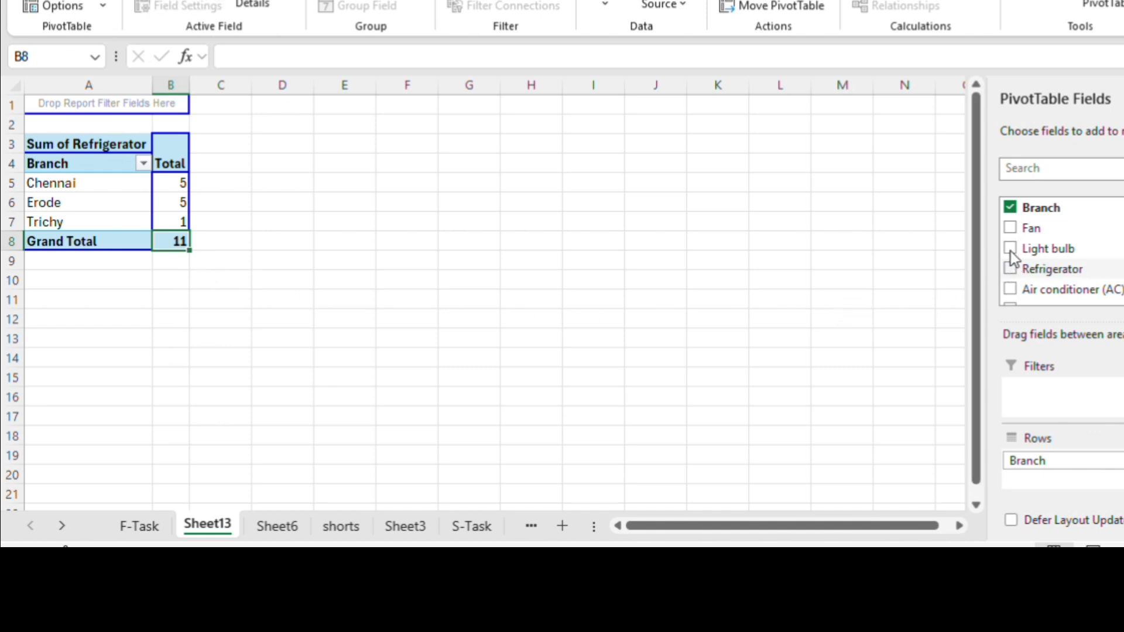
{"action": "left_click", "coordinate": [1011, 228]}
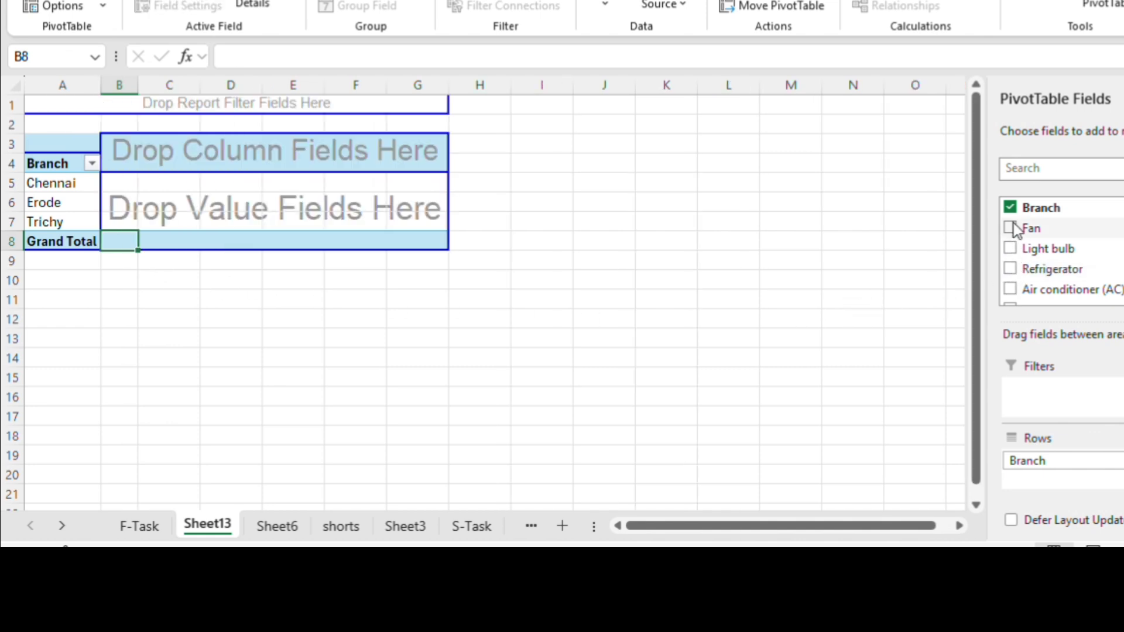
{"action": "left_click", "coordinate": [1010, 269]}
{"action": "left_click", "coordinate": [1011, 289]}
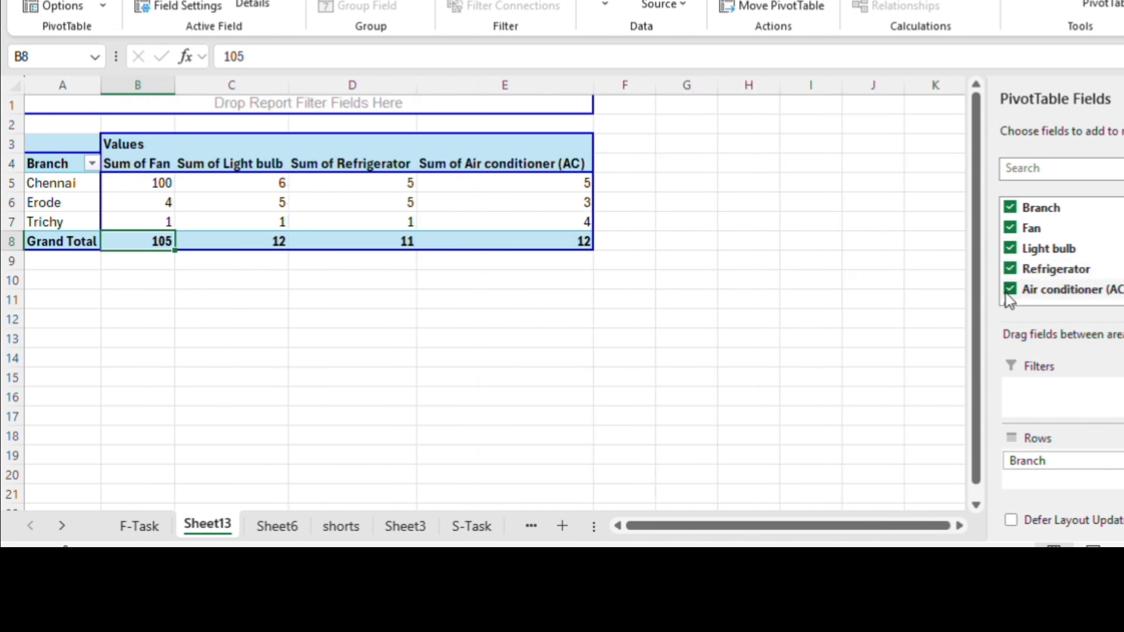
{"action": "scroll", "coordinate": [1009, 300], "scroll_direction": "down", "scroll_amount": 2}
{"action": "scroll", "coordinate": [1009, 300], "scroll_direction": "up", "scroll_amount": 2}
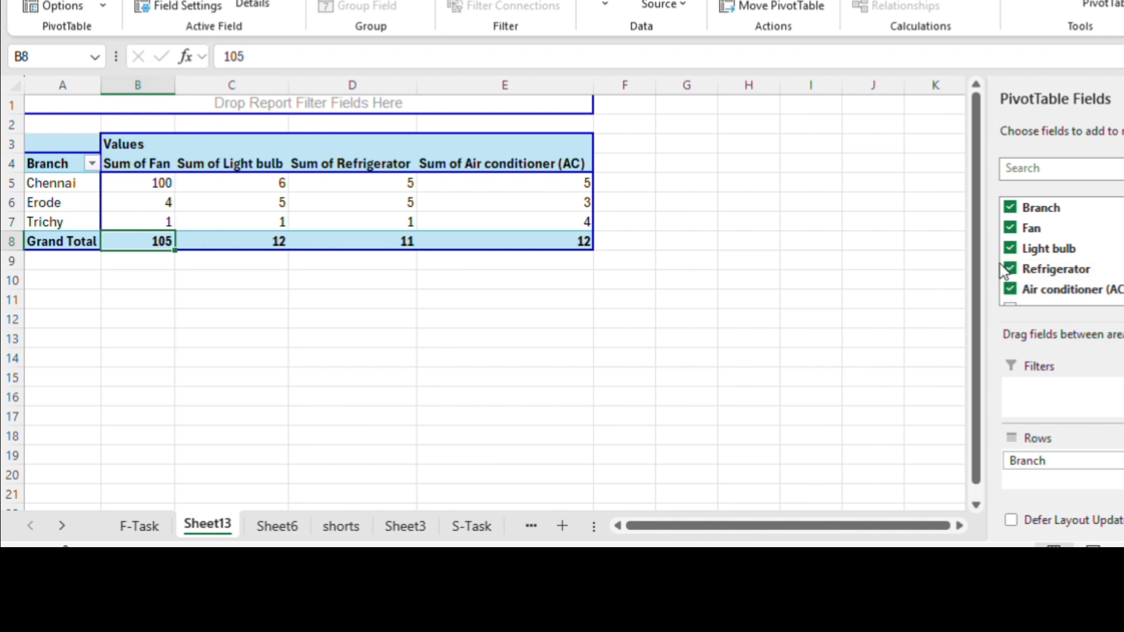
{"action": "left_click", "coordinate": [485, 327]}
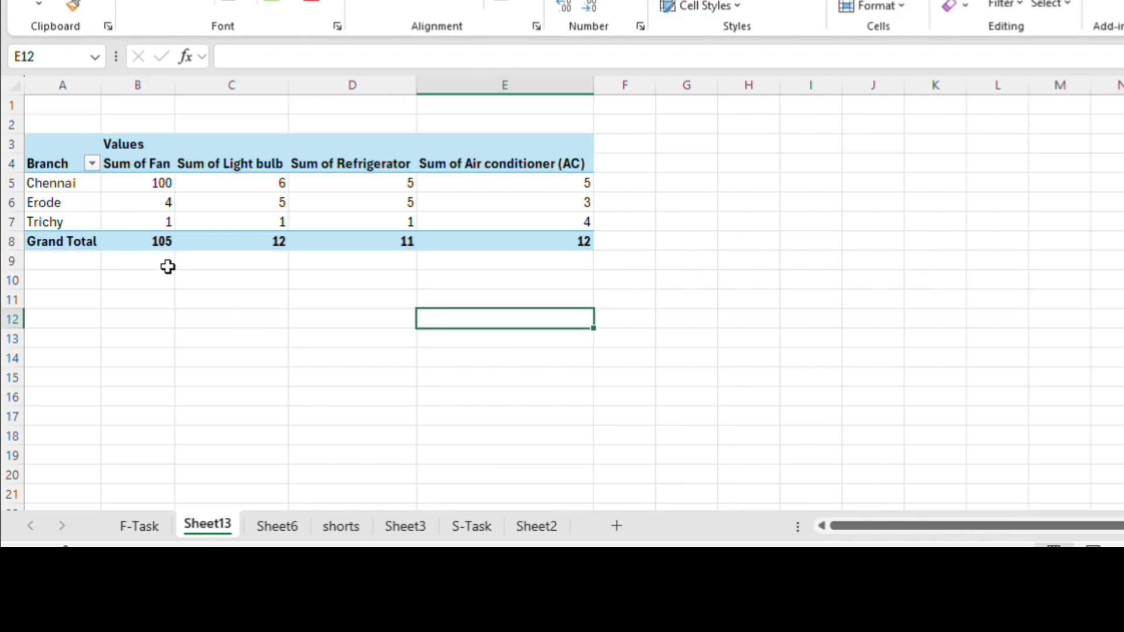
{"action": "left_click", "coordinate": [63, 182]}
{"action": "left_click", "coordinate": [155, 181]}
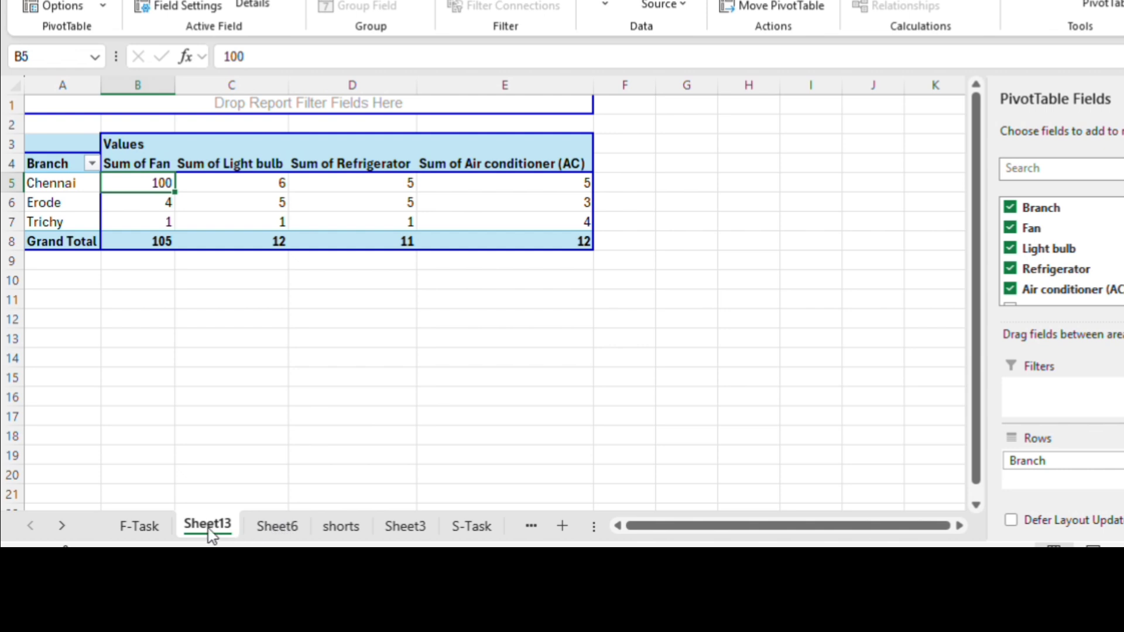
In the source table on Sheet6, set Erode's Fan count to 50
{"action": "left_click", "coordinate": [273, 522]}
{"action": "left_click", "coordinate": [117, 202]}
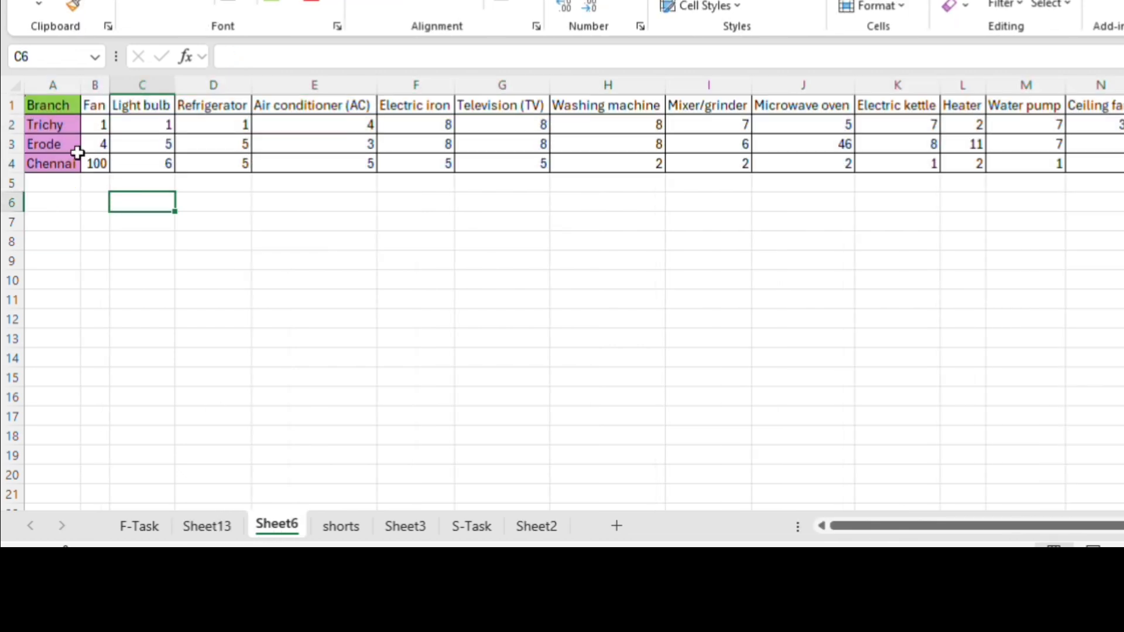
{"action": "left_click", "coordinate": [62, 164]}
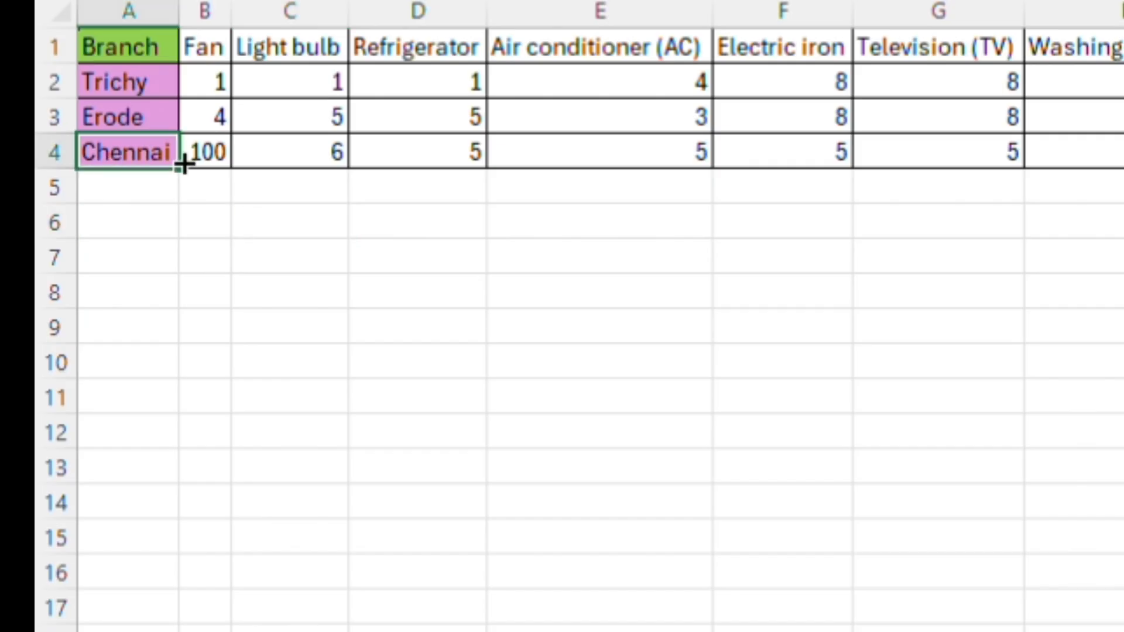
{"action": "left_click", "coordinate": [67, 144]}
{"action": "left_click", "coordinate": [98, 144]}
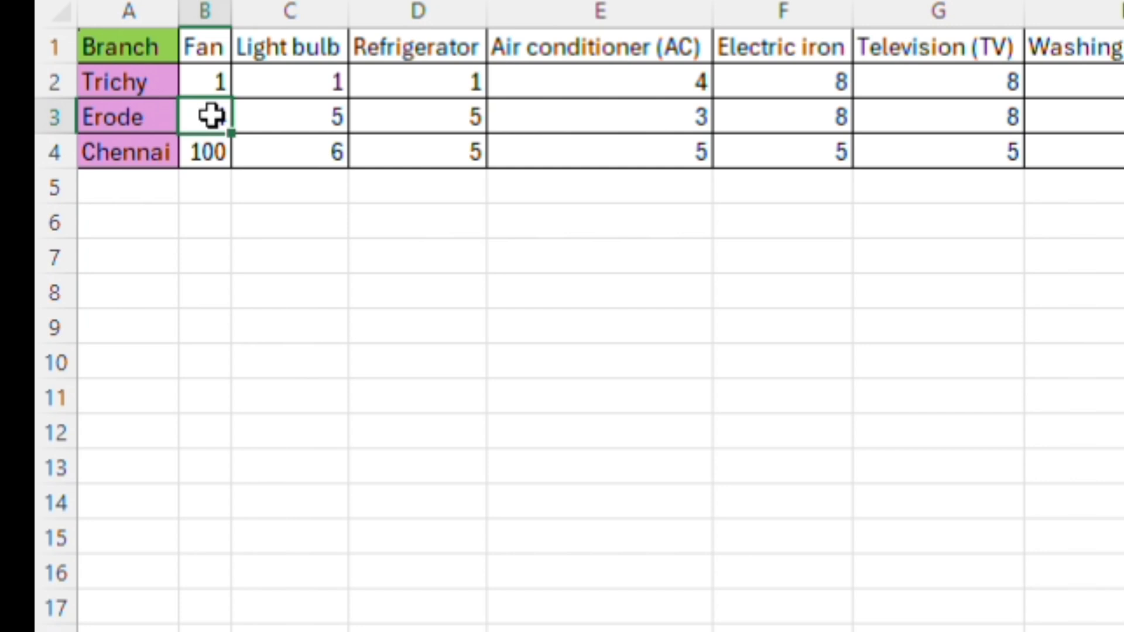
{"action": "left_click_drag", "start_coordinate": [211, 115], "coordinate": [263, 125]}
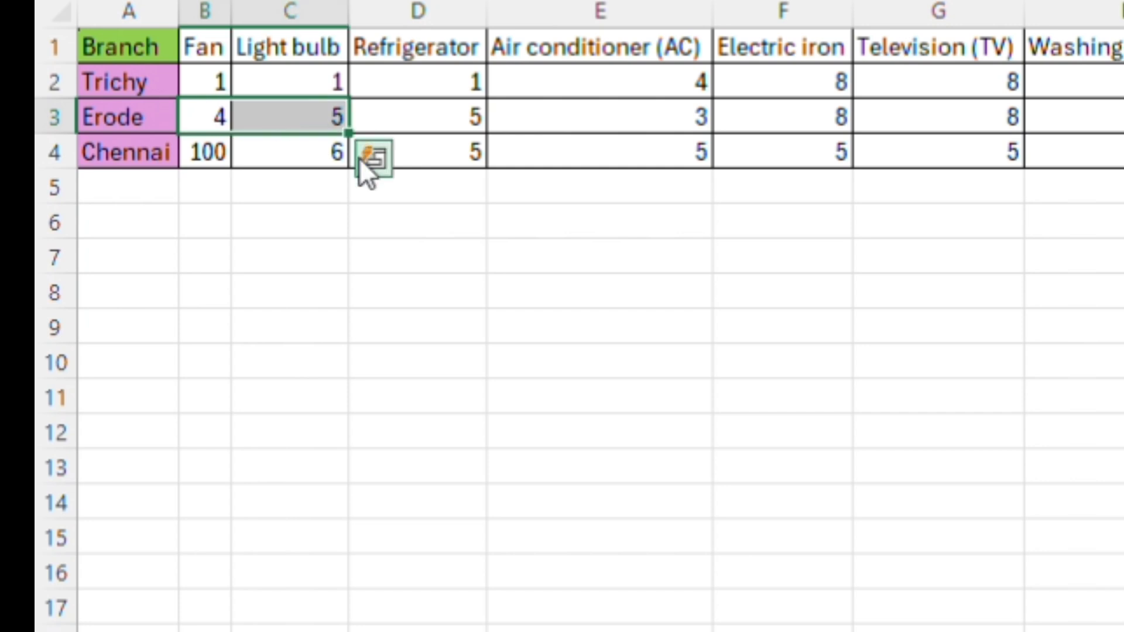
{"action": "left_click_drag", "start_coordinate": [252, 214], "coordinate": [220, 182]}
{"action": "left_click", "coordinate": [212, 116]}
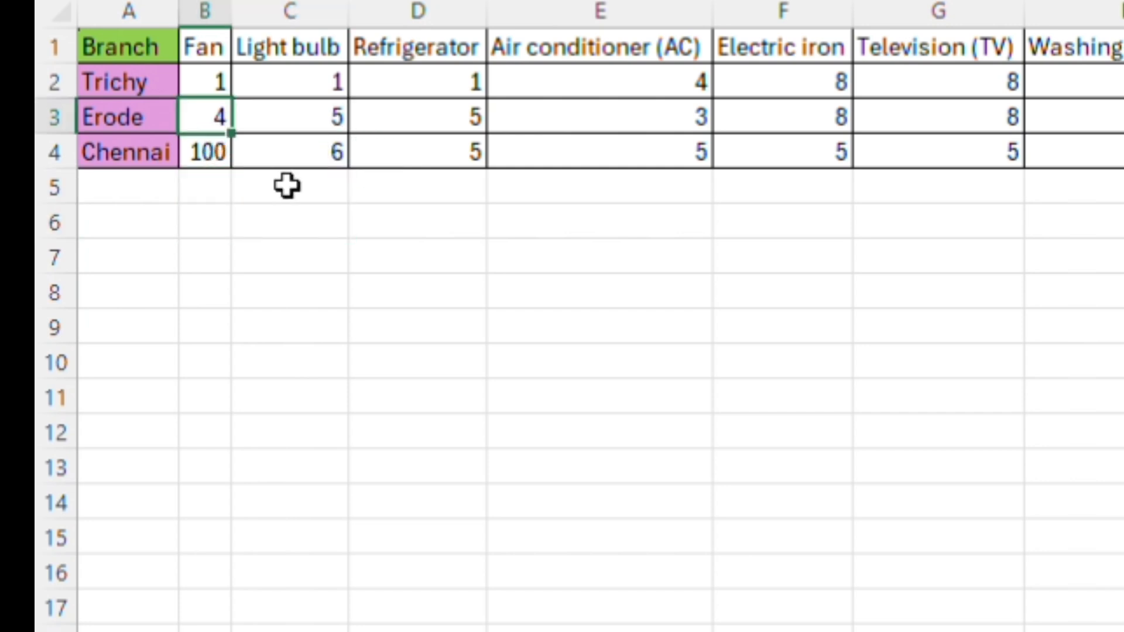
{"action": "type", "text": "50"}
{"action": "left_click", "coordinate": [290, 188]}
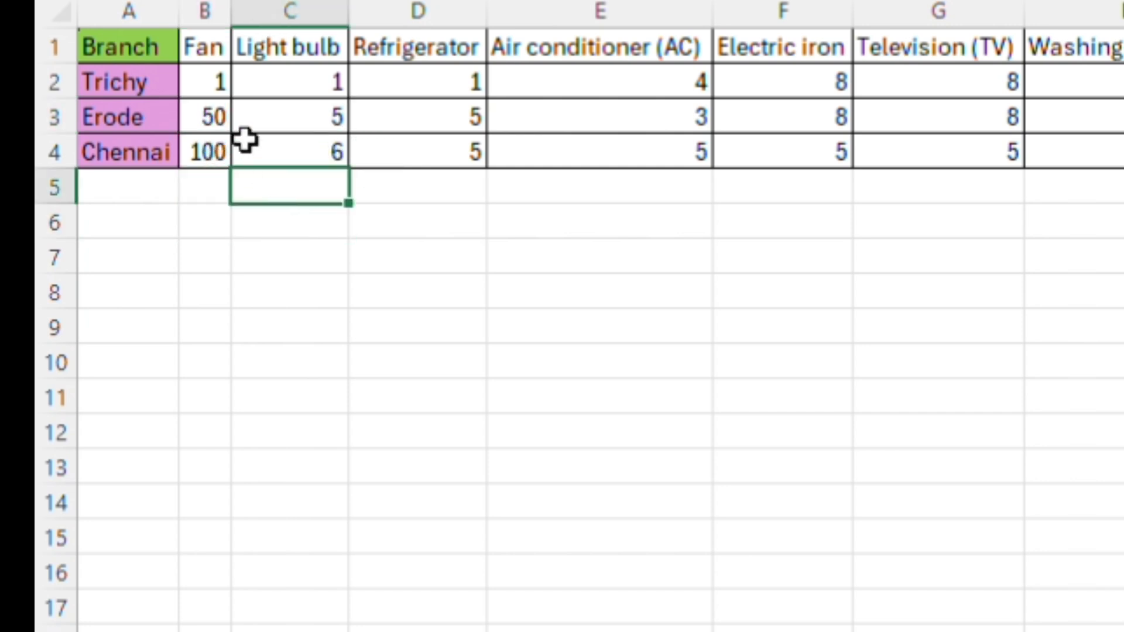
Set Trichy's Fan count to 60 in the source table
{"action": "left_click", "coordinate": [218, 80]}
{"action": "type", "text": "60"}
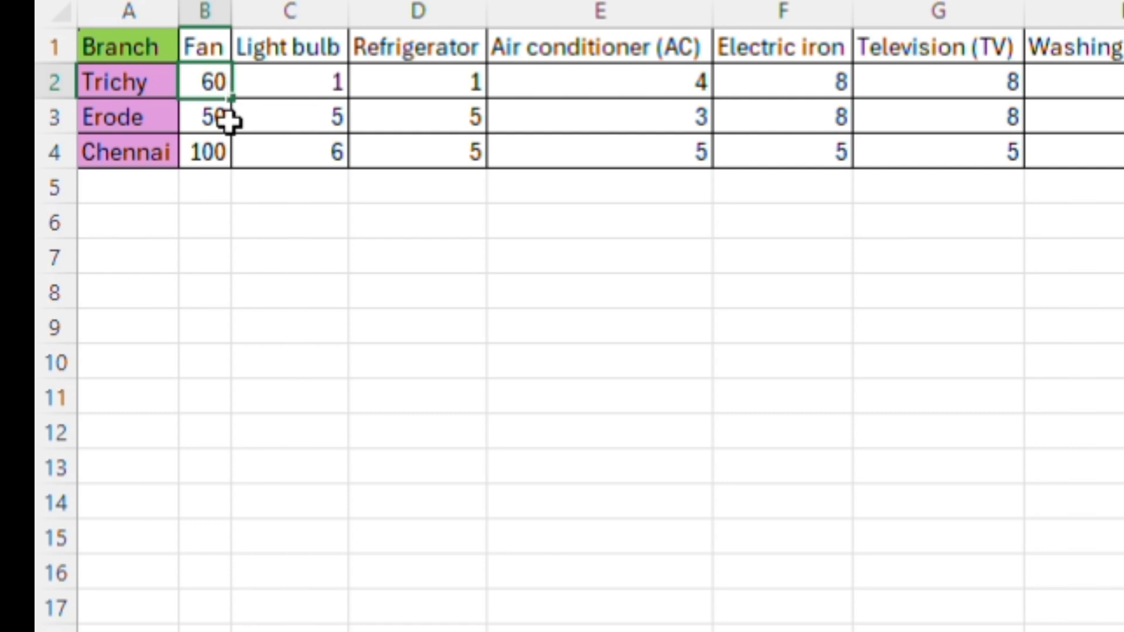
{"action": "left_click", "coordinate": [281, 233]}
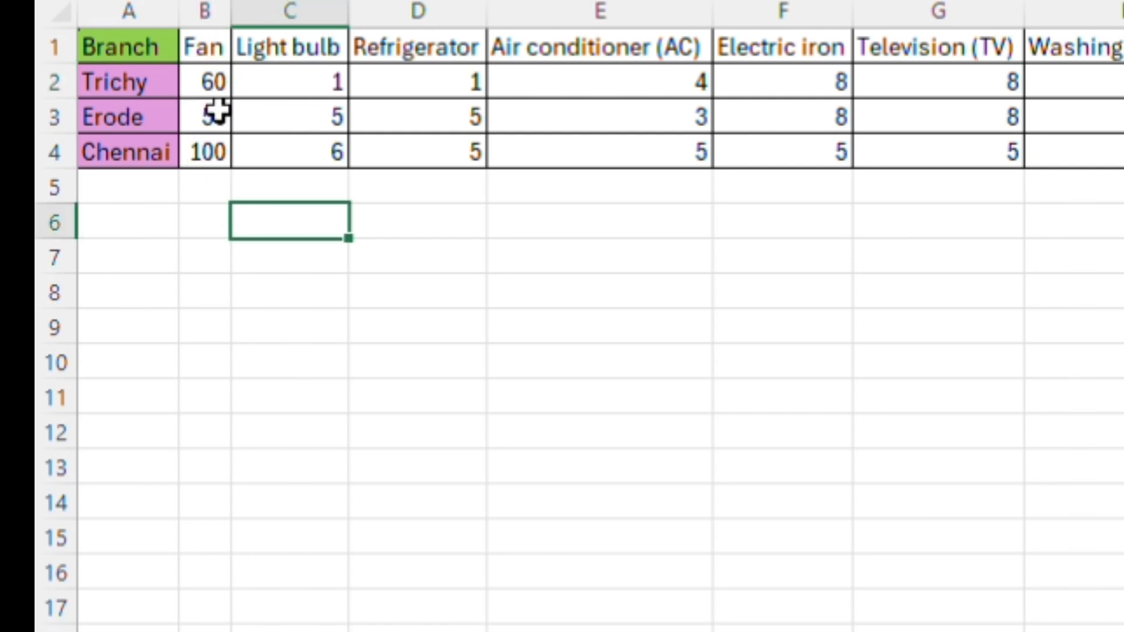
Return to the PivotTable on Sheet13 and refresh its data
{"action": "left_click", "coordinate": [418, 631]}
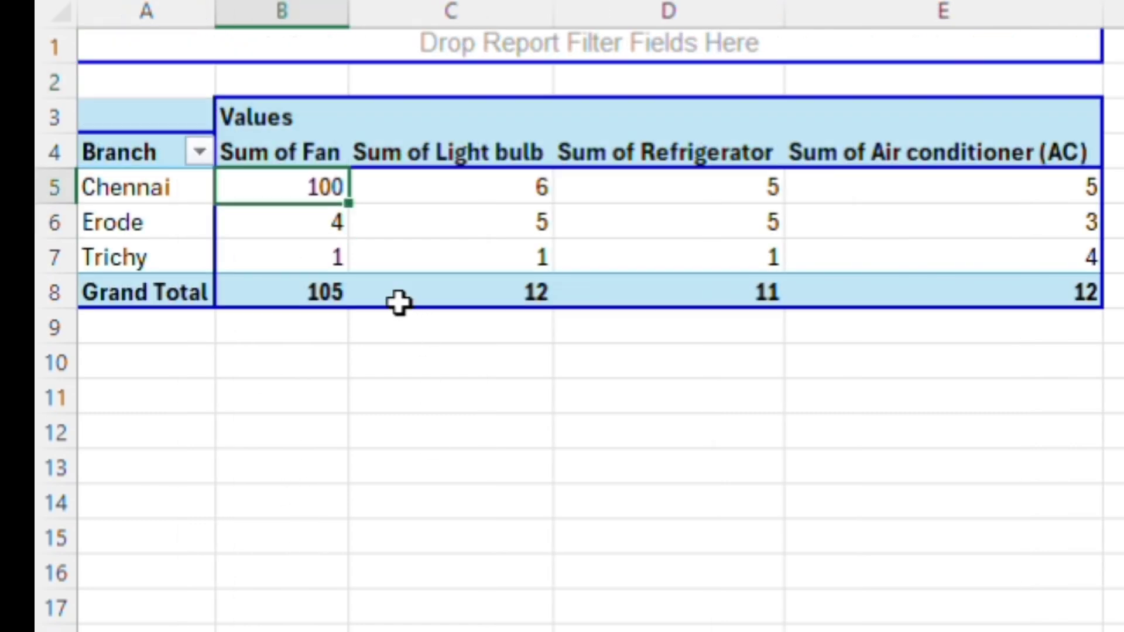
{"action": "right_click", "coordinate": [384, 238]}
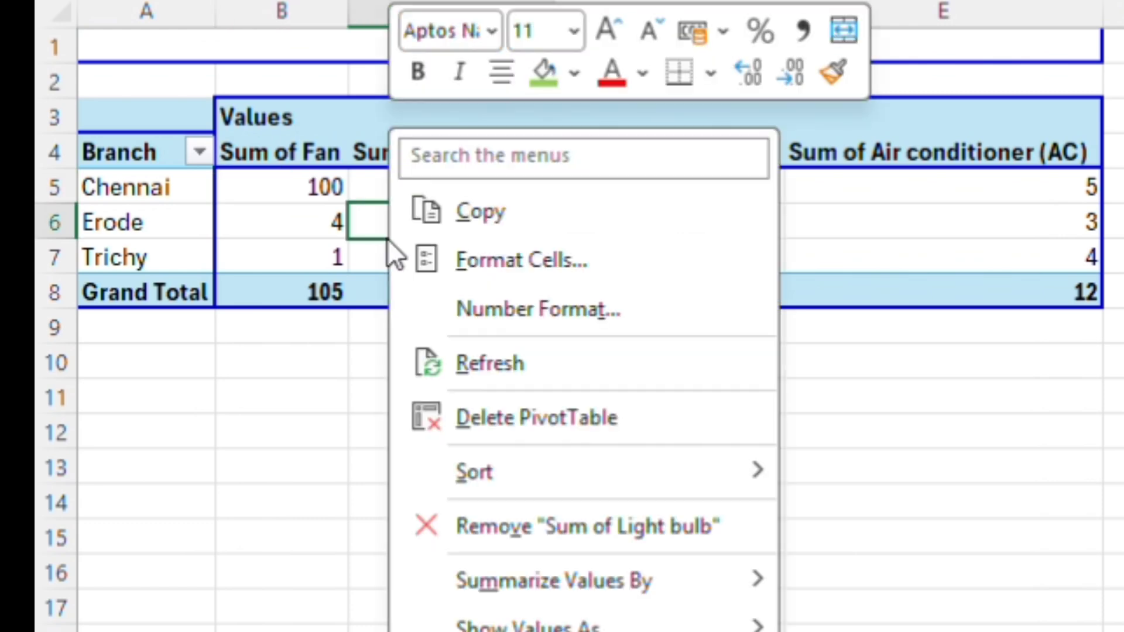
{"action": "left_click", "coordinate": [450, 363]}
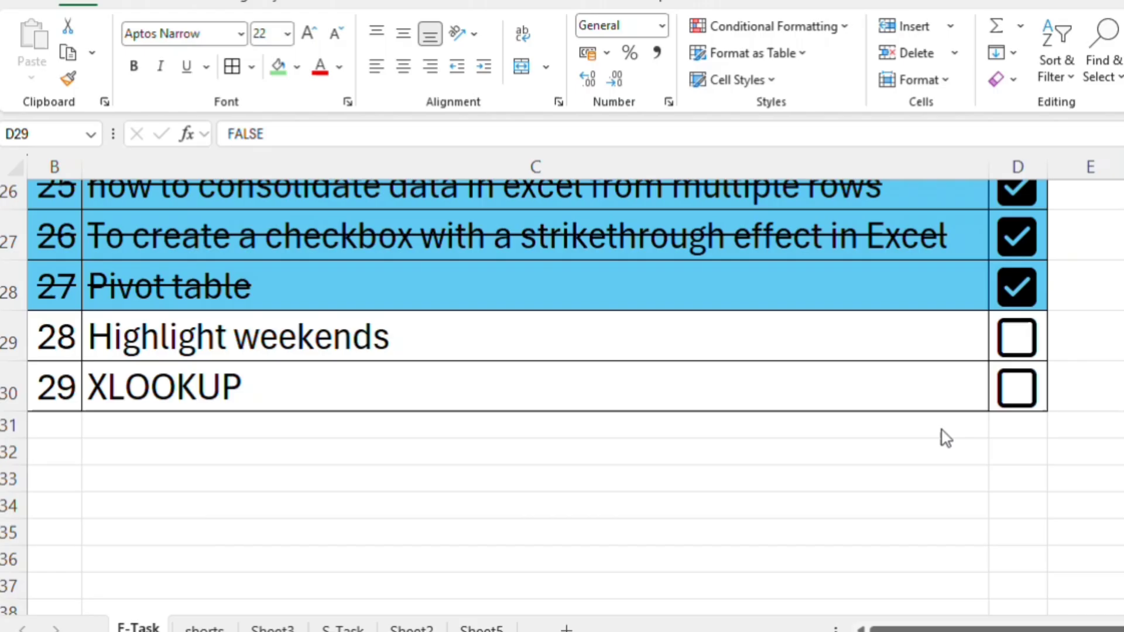
Select the Highlight weekends task in the task list and look through the dates in the attendance sheet
{"action": "left_click", "coordinate": [340, 339]}
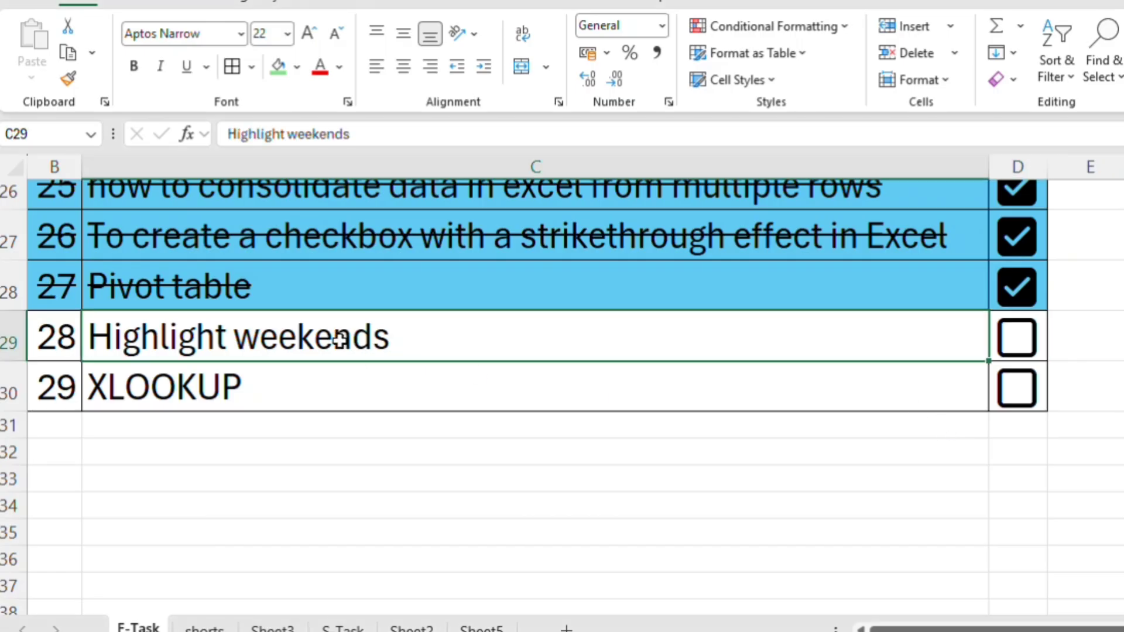
{"action": "left_click", "coordinate": [278, 66]}
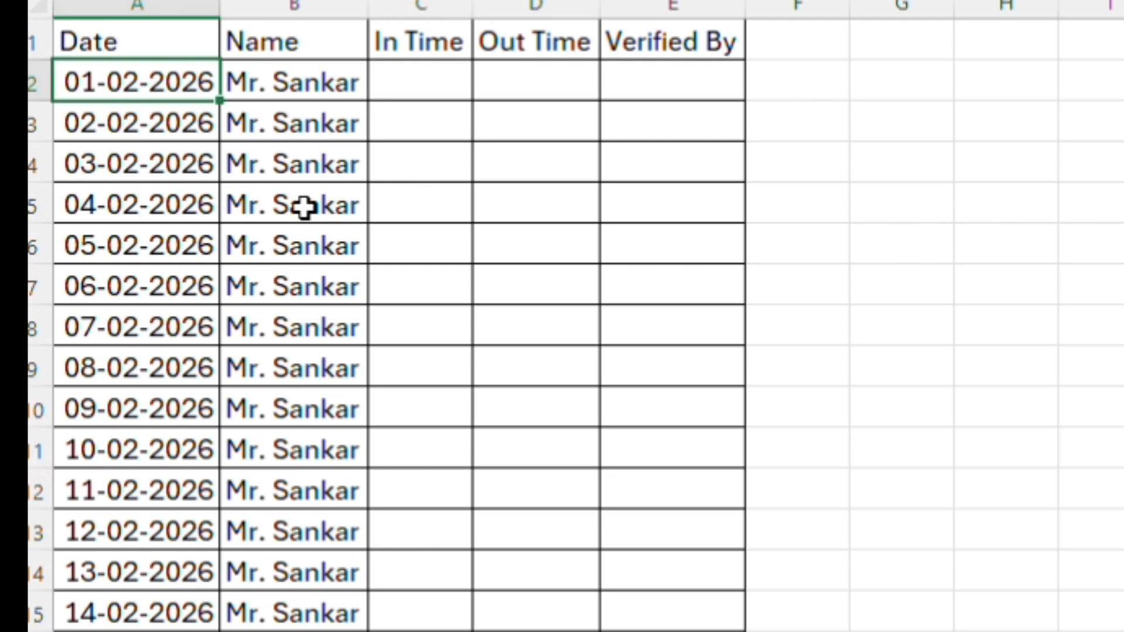
{"action": "left_click", "coordinate": [100, 243]}
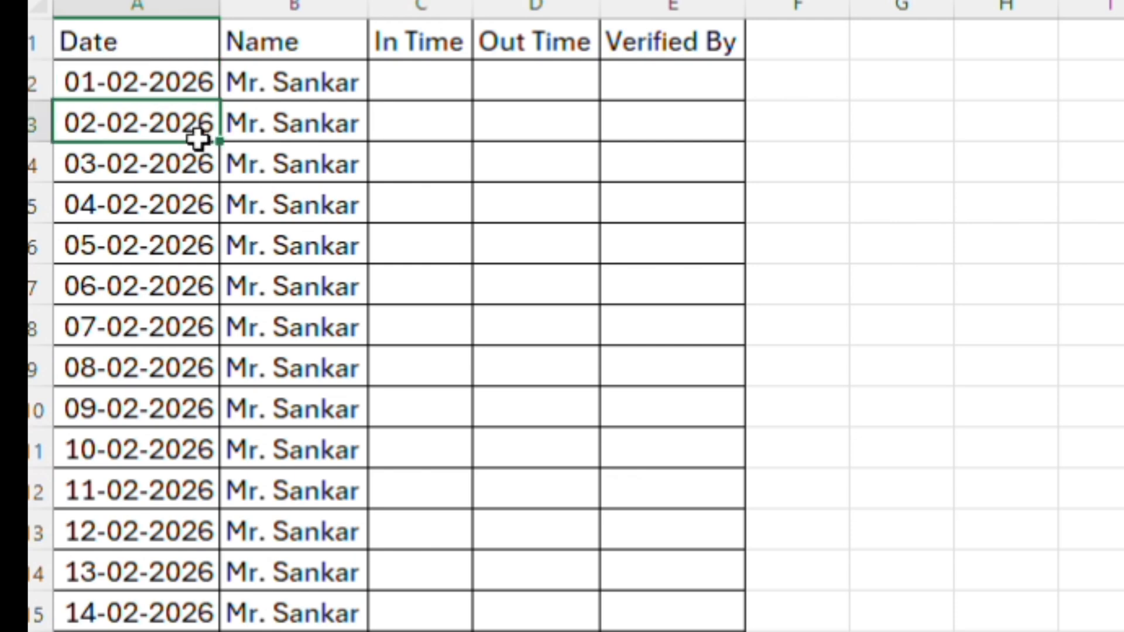
{"action": "left_click_drag", "start_coordinate": [188, 82], "coordinate": [213, 570]}
{"action": "left_click", "coordinate": [193, 489]}
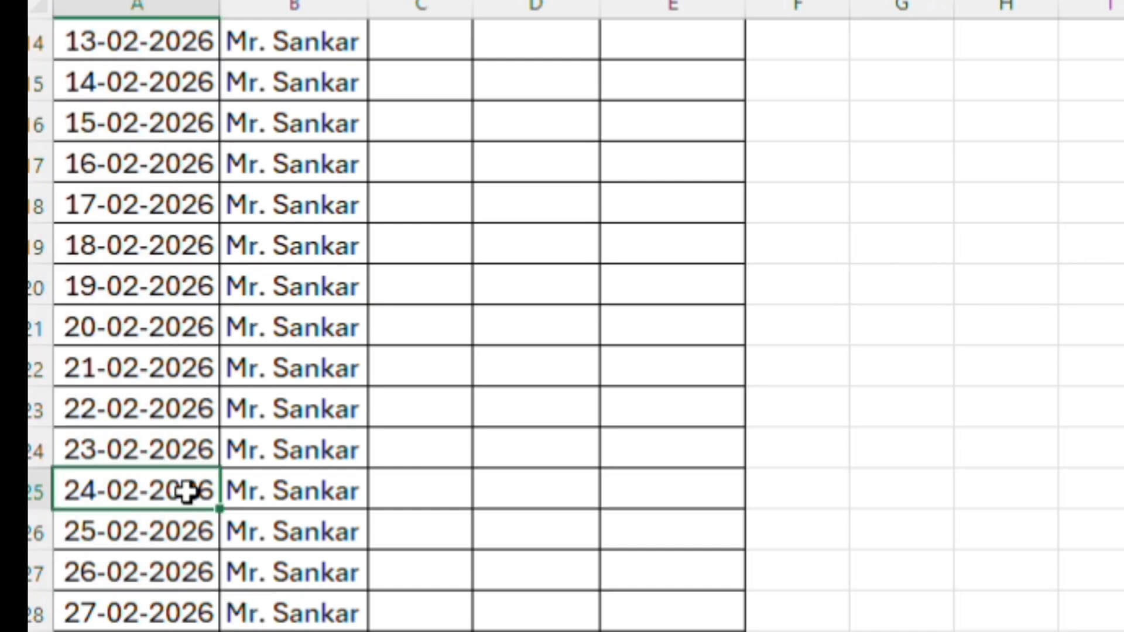
{"action": "scroll", "coordinate": [188, 492], "scroll_direction": "up", "scroll_amount": 4}
{"action": "scroll", "coordinate": [187, 492], "scroll_direction": "up", "scroll_amount": 1}
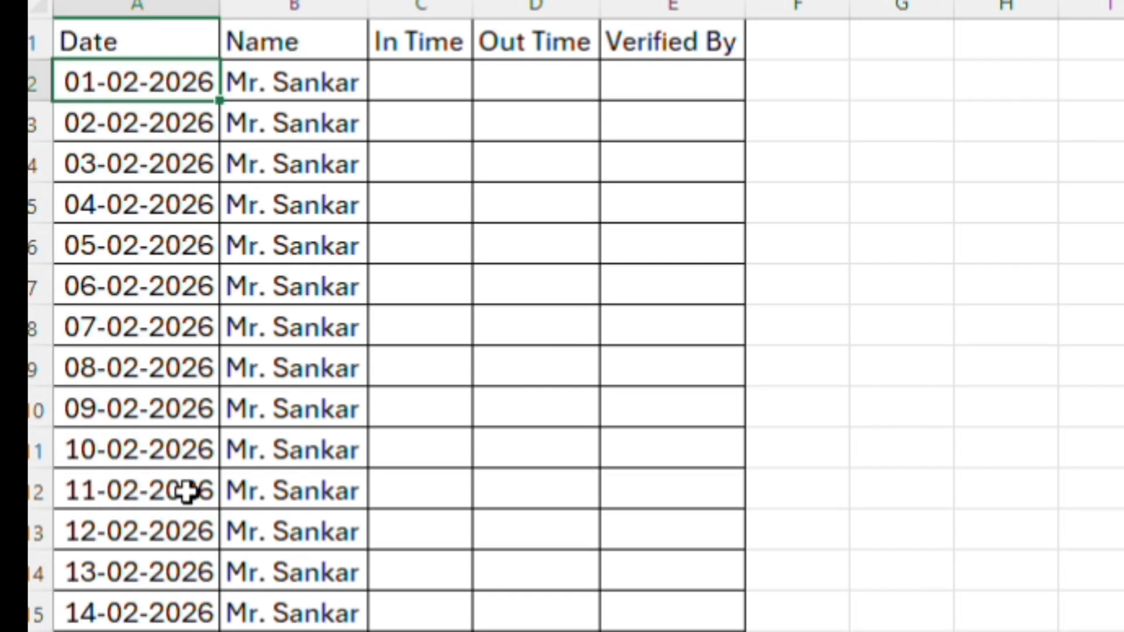
Select the Date column's entries from A1 down and start a new formula-based conditional formatting rule for them
{"action": "key", "text": "Up"}
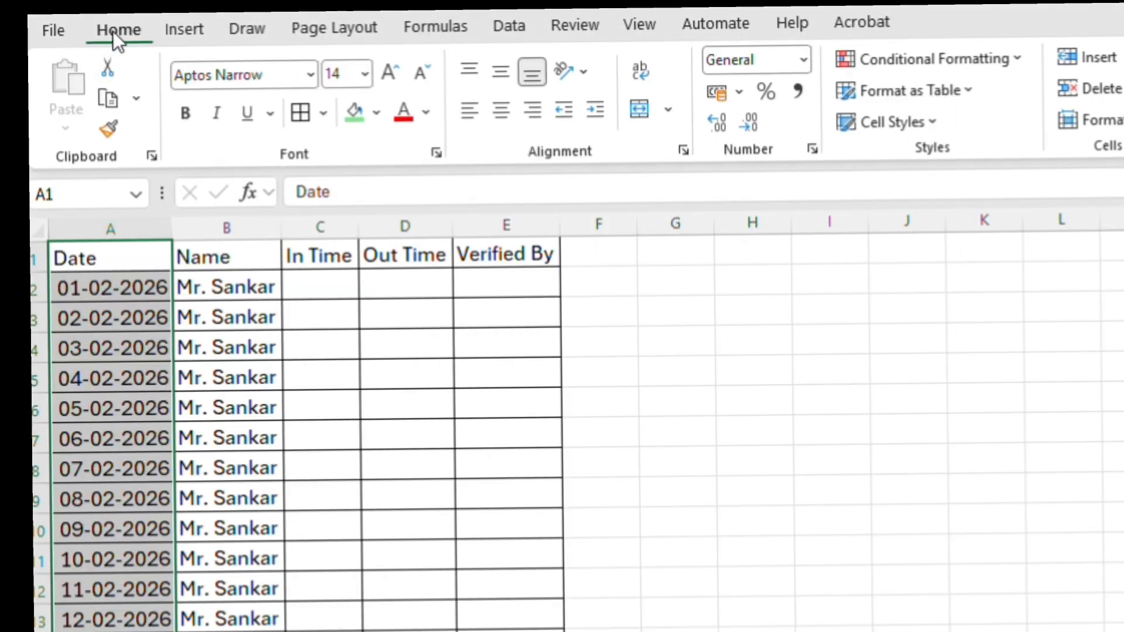
{"action": "left_click", "coordinate": [905, 65]}
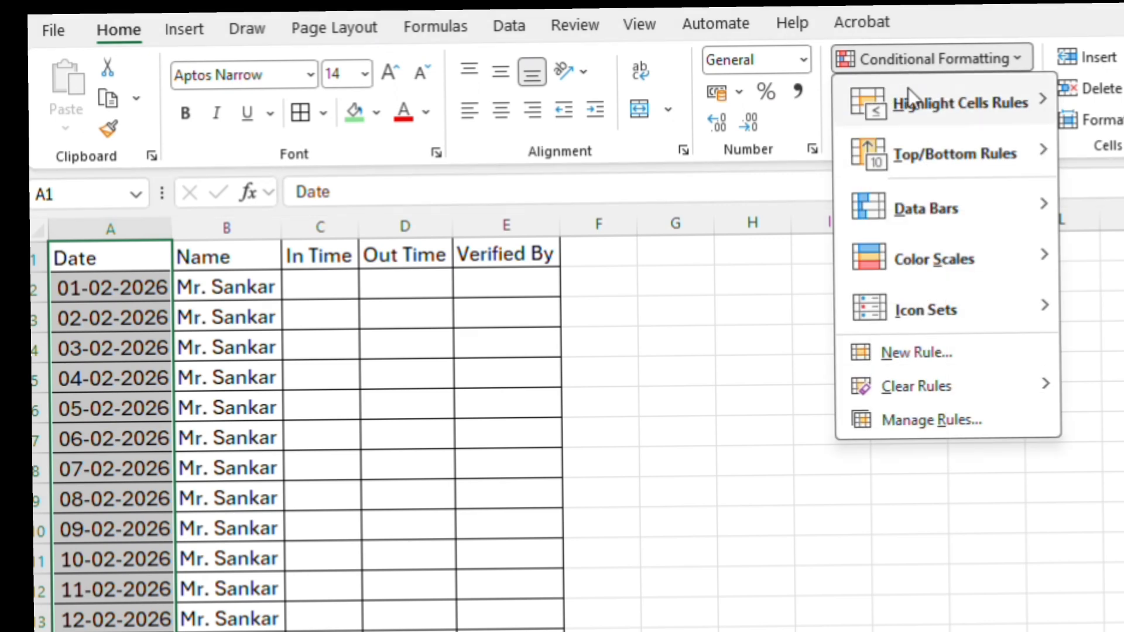
{"action": "left_click", "coordinate": [929, 351]}
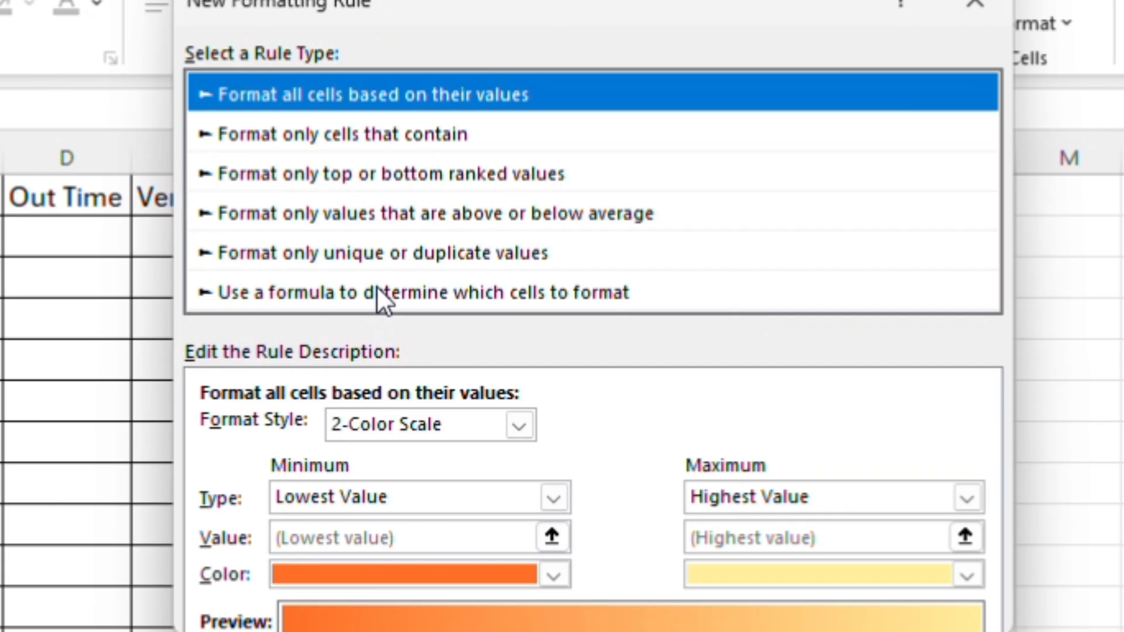
{"action": "left_click", "coordinate": [632, 321]}
{"action": "left_click", "coordinate": [599, 429]}
Enter =WEEKDAY($A1,2)>5 as the formatting rule's formula, referencing the Date column with a relative row
{"action": "type", "text": "=WEEK"}
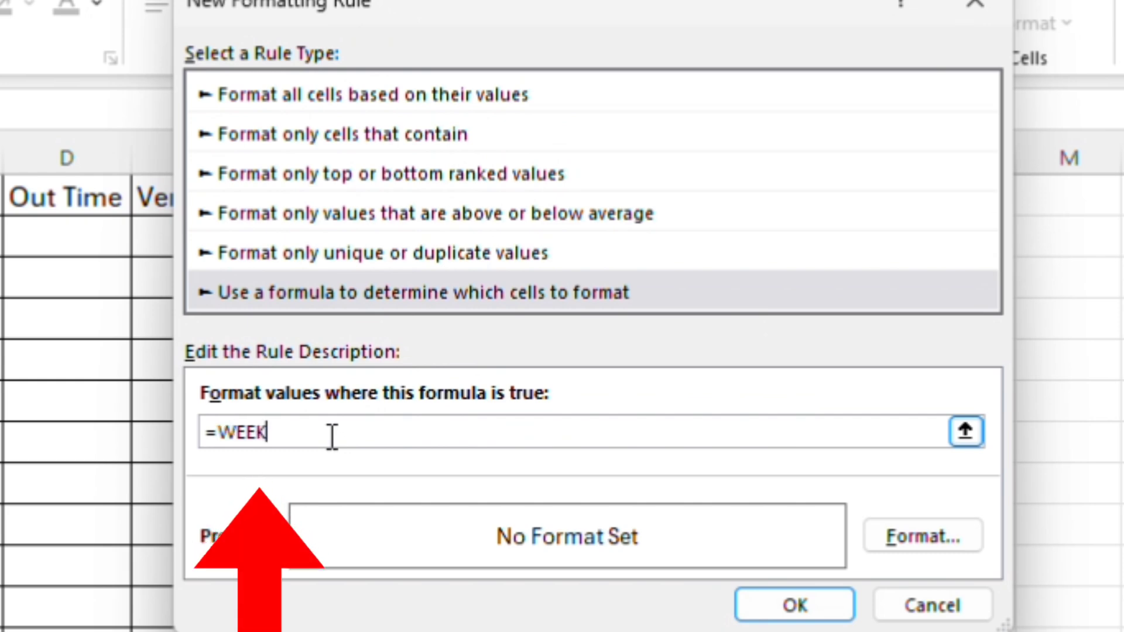
{"action": "type", "text": "DAY("}
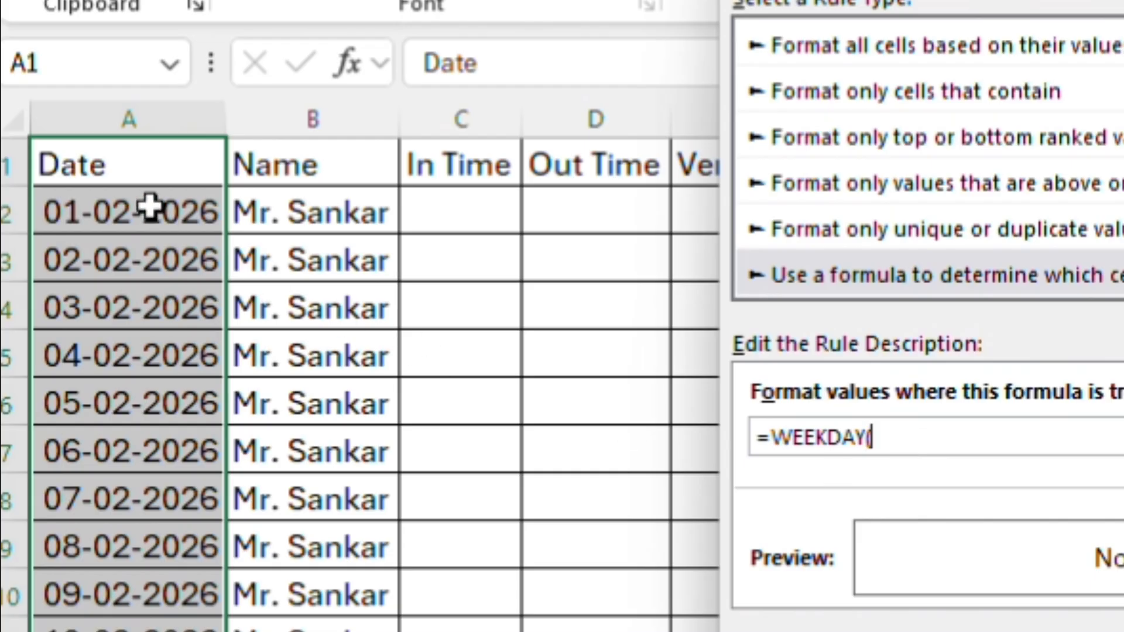
{"action": "left_click", "coordinate": [118, 164]}
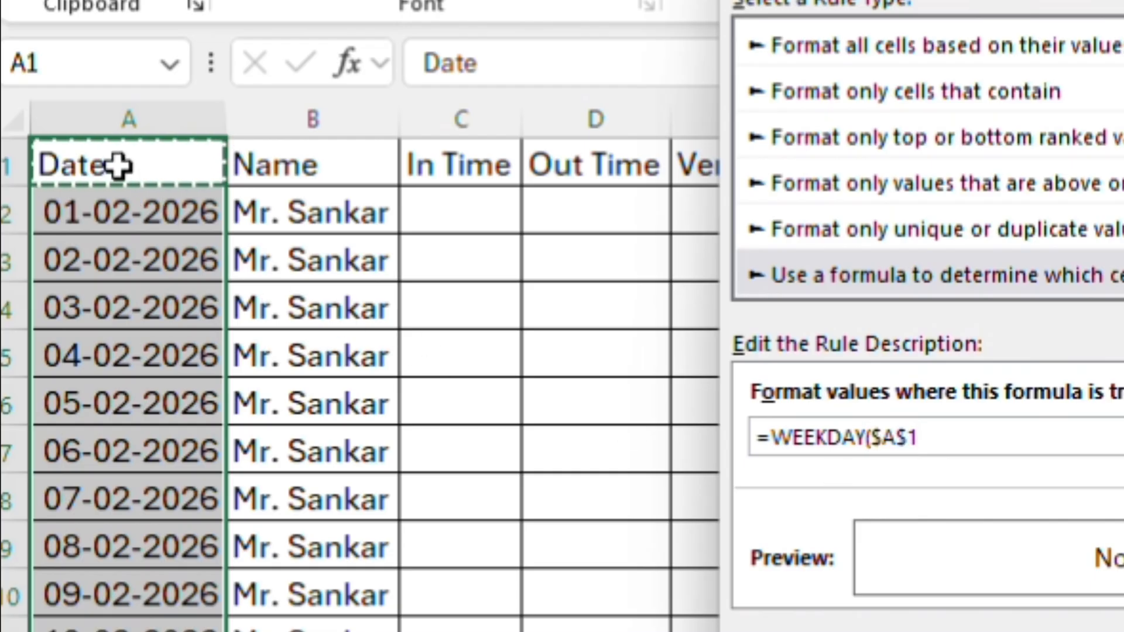
{"action": "key", "text": "F4"}
{"action": "key", "text": "F4"}
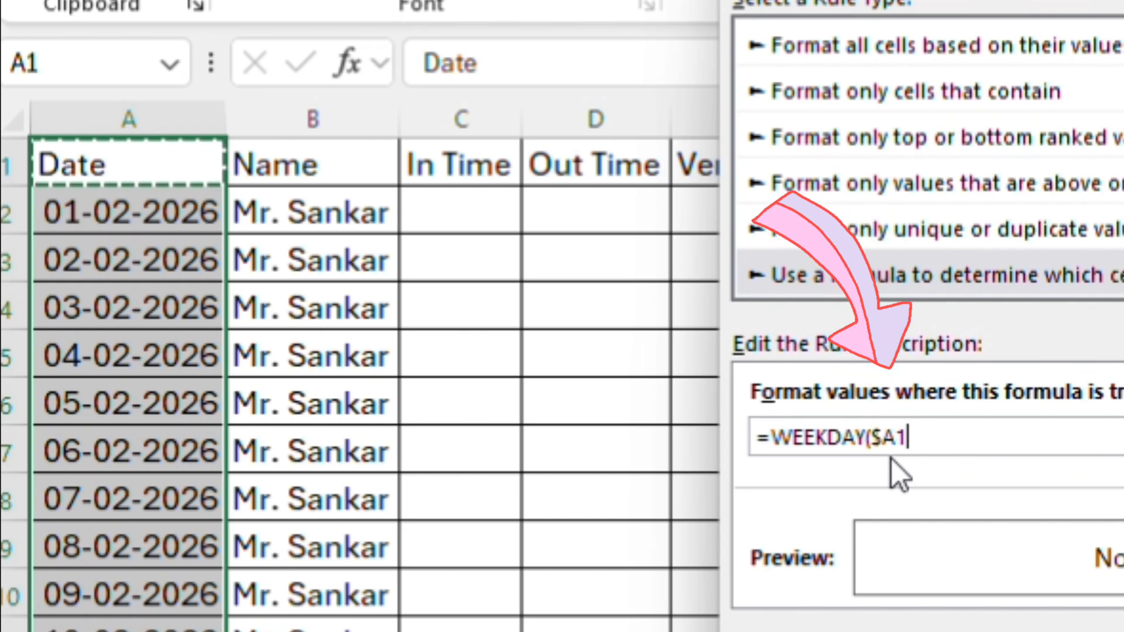
{"action": "type", "text": ",2"}
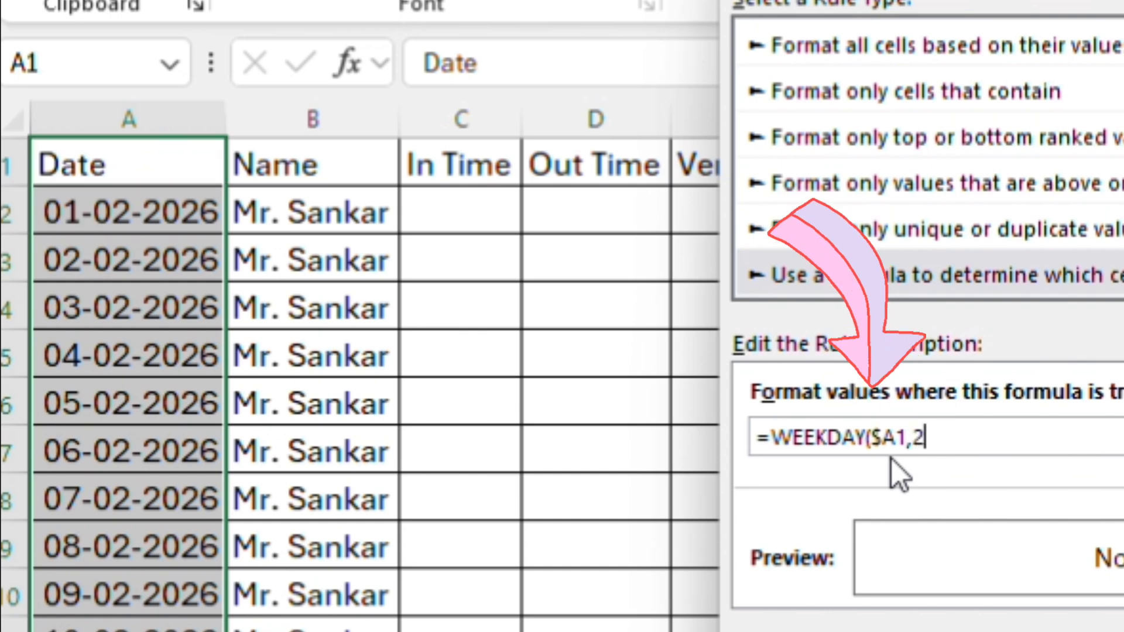
{"action": "type", "text": ")"}
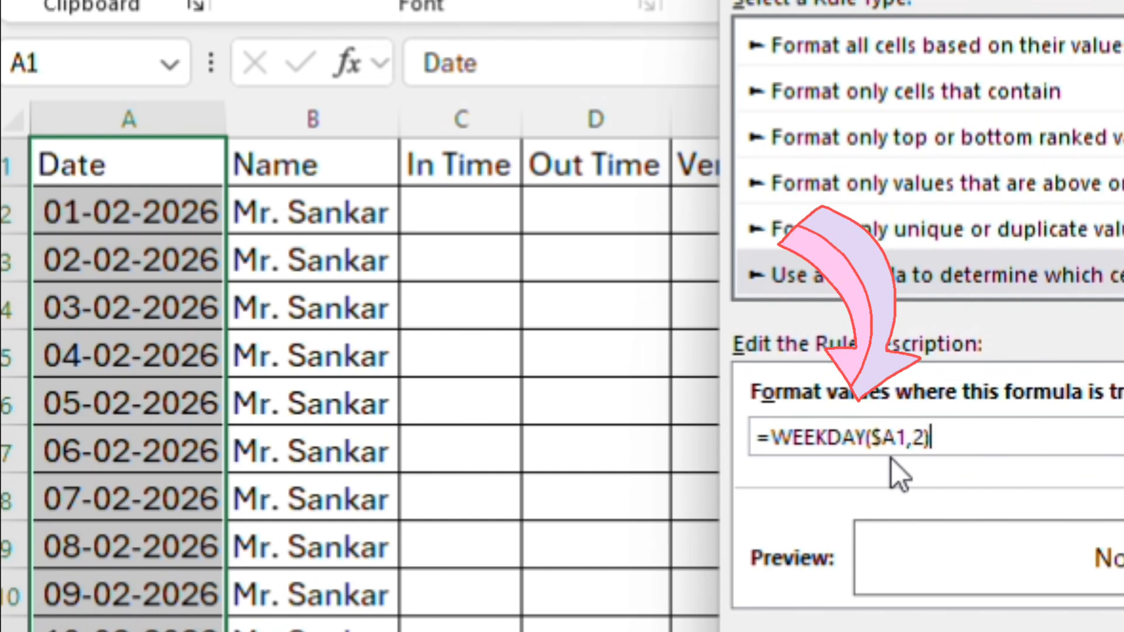
{"action": "type", "text": ">5"}
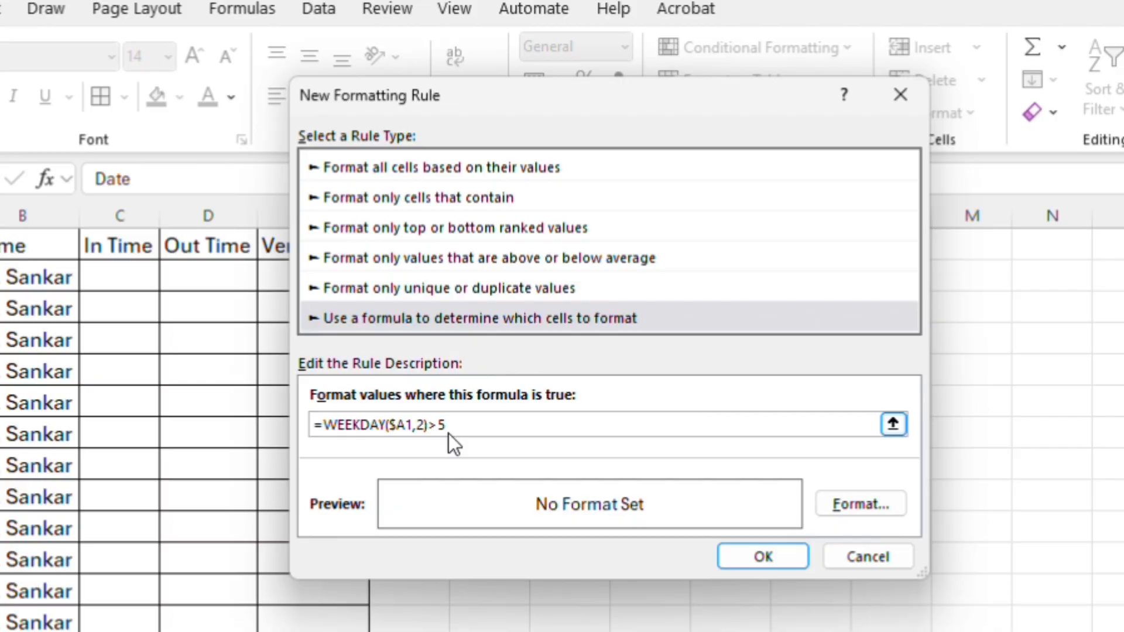
Set the rule's format to a light green fill and apply the weekend rule to the dates
{"action": "left_click", "coordinate": [829, 511]}
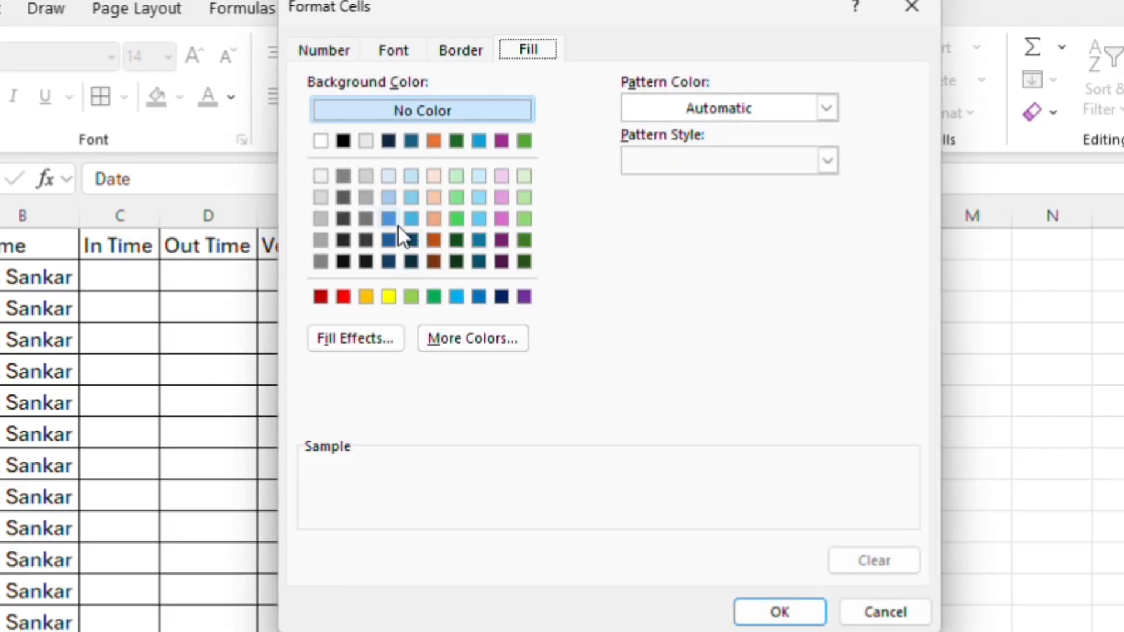
{"action": "left_click", "coordinate": [412, 220]}
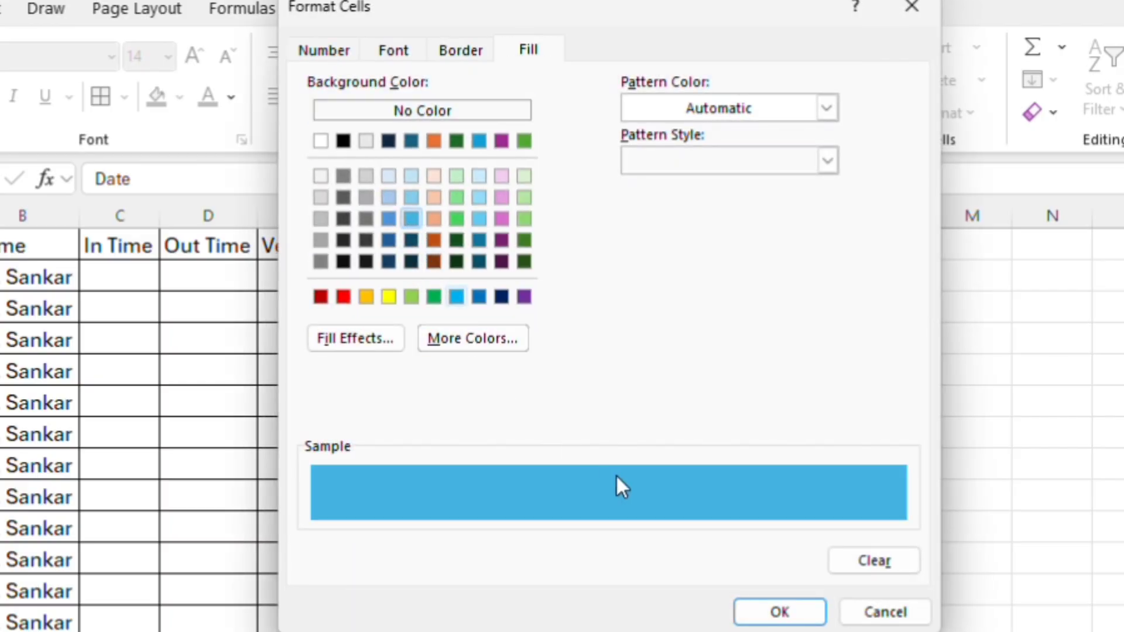
{"action": "left_click", "coordinate": [525, 218]}
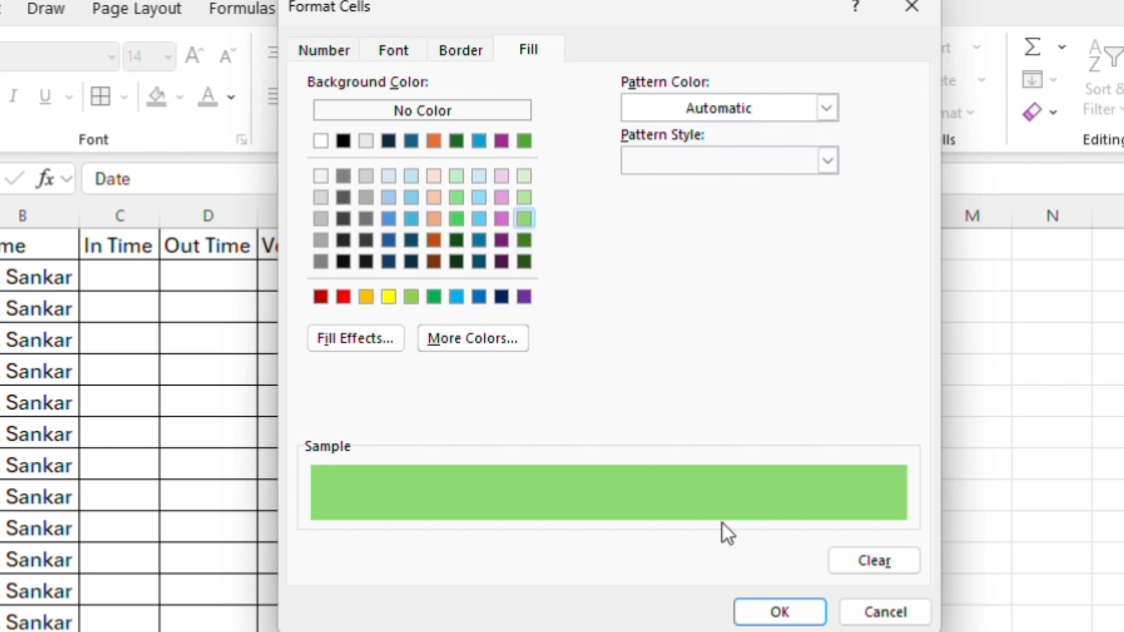
{"action": "left_click", "coordinate": [779, 612]}
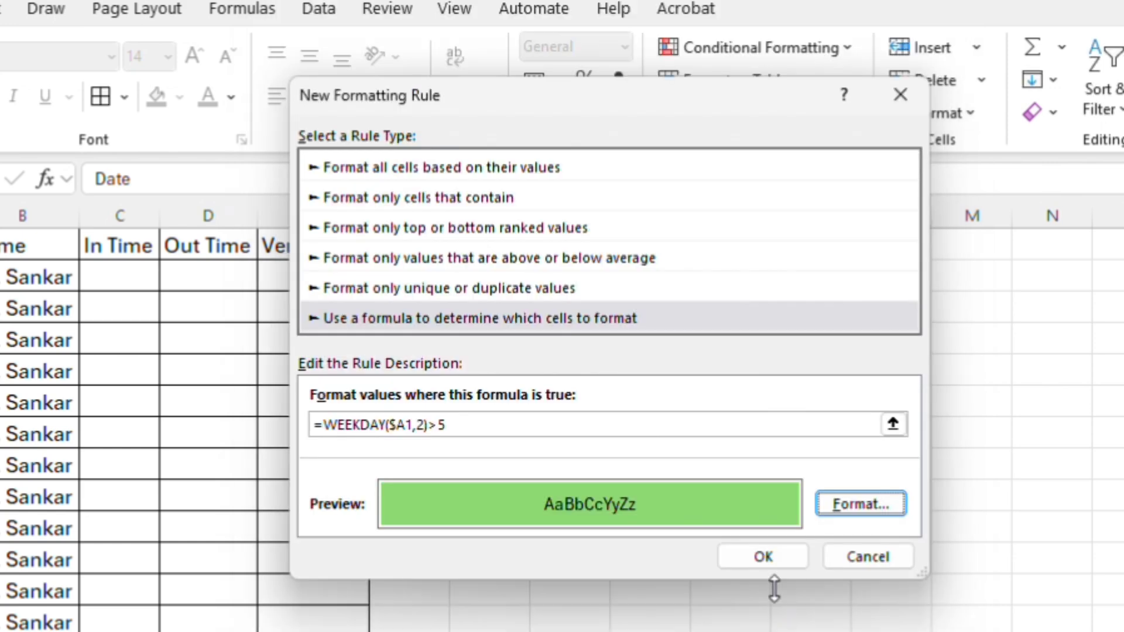
{"action": "left_click", "coordinate": [767, 554]}
{"action": "left_click", "coordinate": [538, 299]}
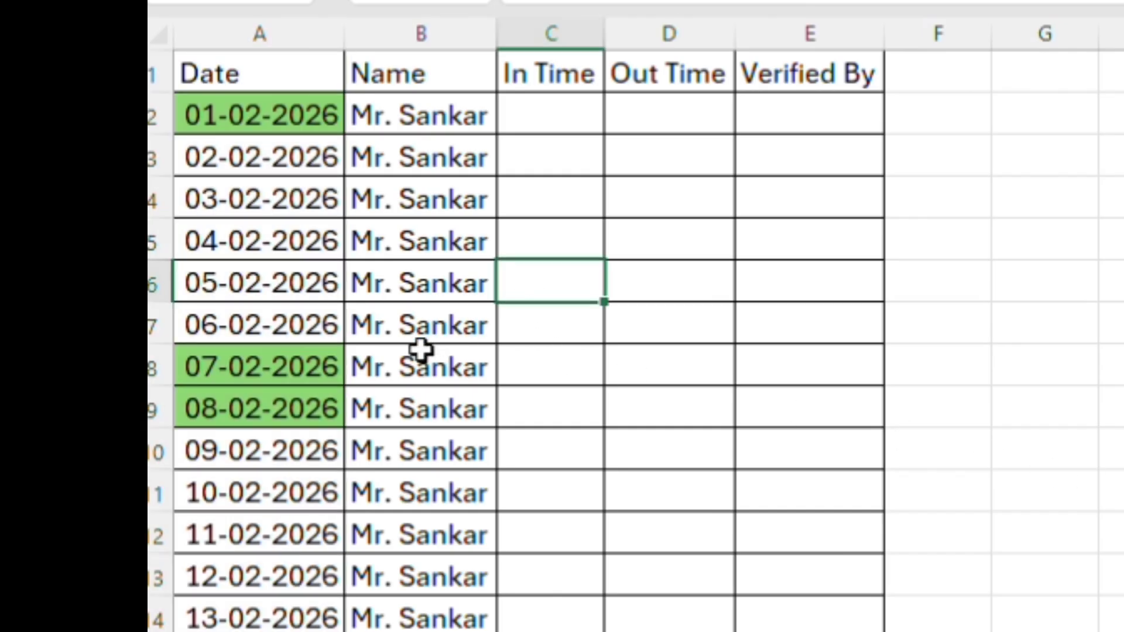
Check which dates are highlighted down the Date column of the attendance sheet
{"action": "left_click", "coordinate": [291, 366]}
{"action": "left_click", "coordinate": [301, 119]}
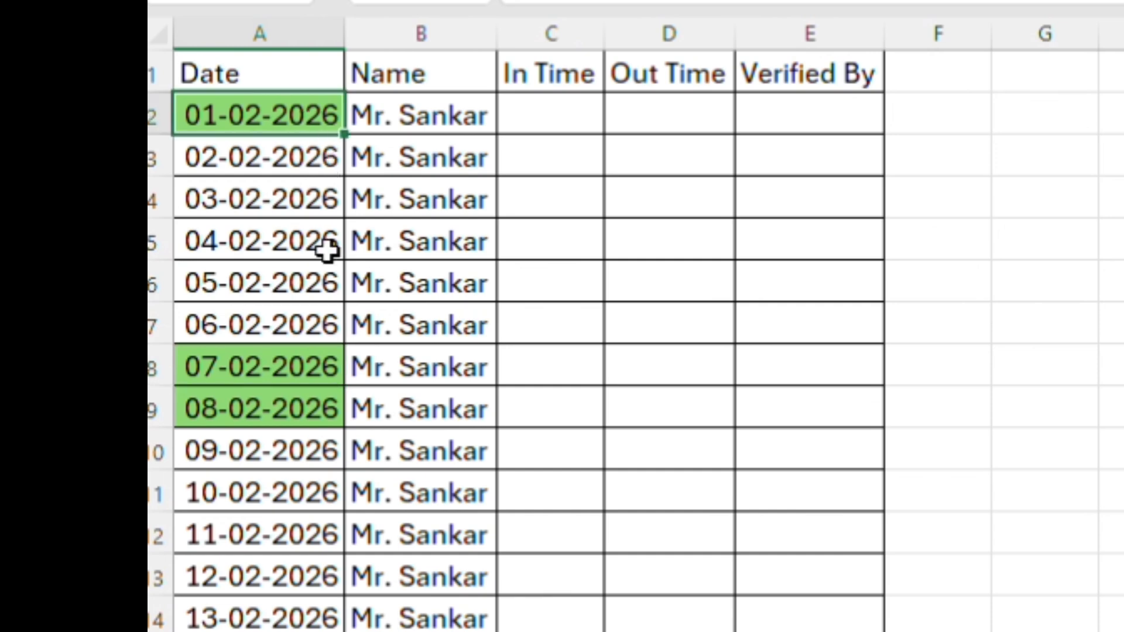
{"action": "left_click", "coordinate": [275, 404]}
{"action": "scroll", "coordinate": [301, 462], "scroll_direction": "down", "scroll_amount": 2}
{"action": "left_click", "coordinate": [299, 464]}
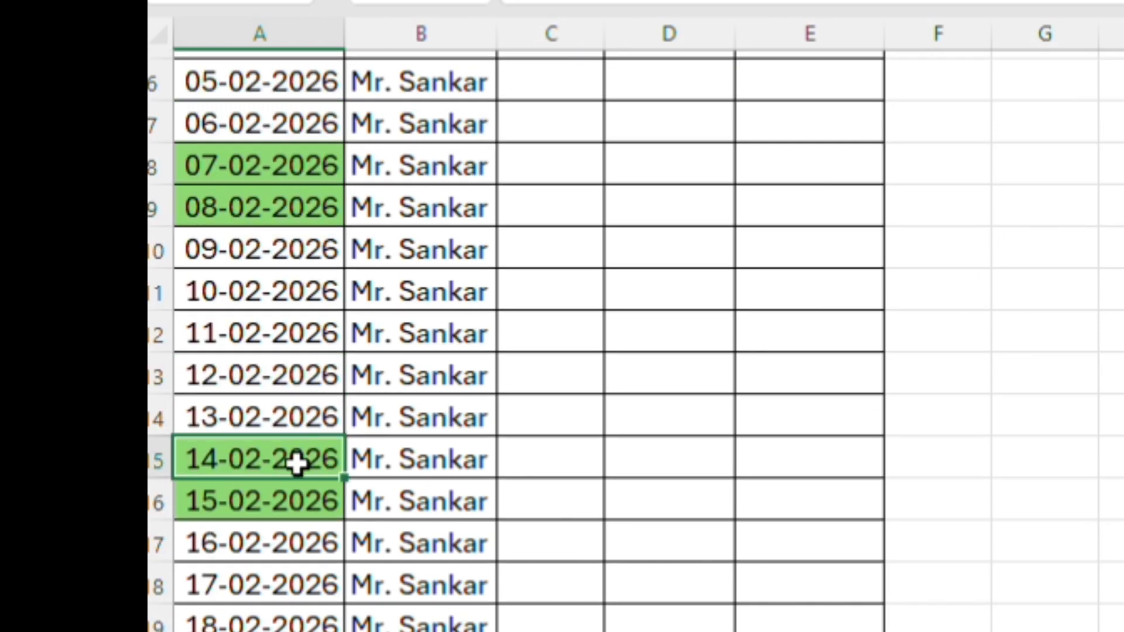
{"action": "left_click", "coordinate": [279, 502]}
{"action": "scroll", "coordinate": [293, 501], "scroll_direction": "down", "scroll_amount": 2}
{"action": "left_click", "coordinate": [300, 466]}
{"action": "left_click", "coordinate": [289, 505]}
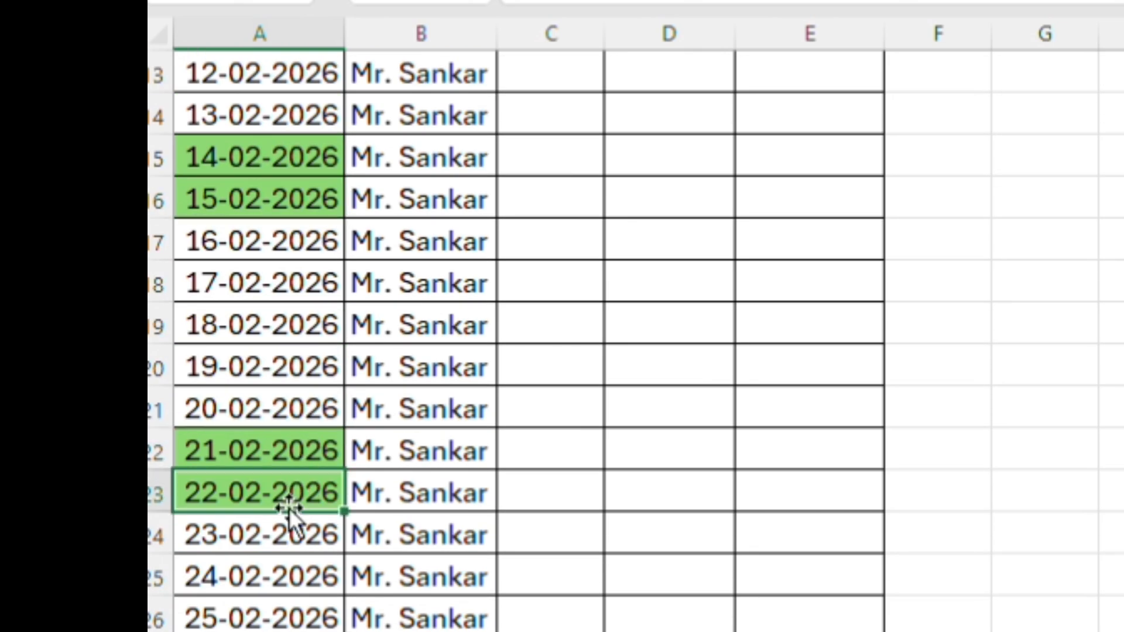
{"action": "scroll", "coordinate": [291, 557], "scroll_direction": "down", "scroll_amount": 2}
{"action": "scroll", "coordinate": [431, 512], "scroll_direction": "up", "scroll_amount": 6}
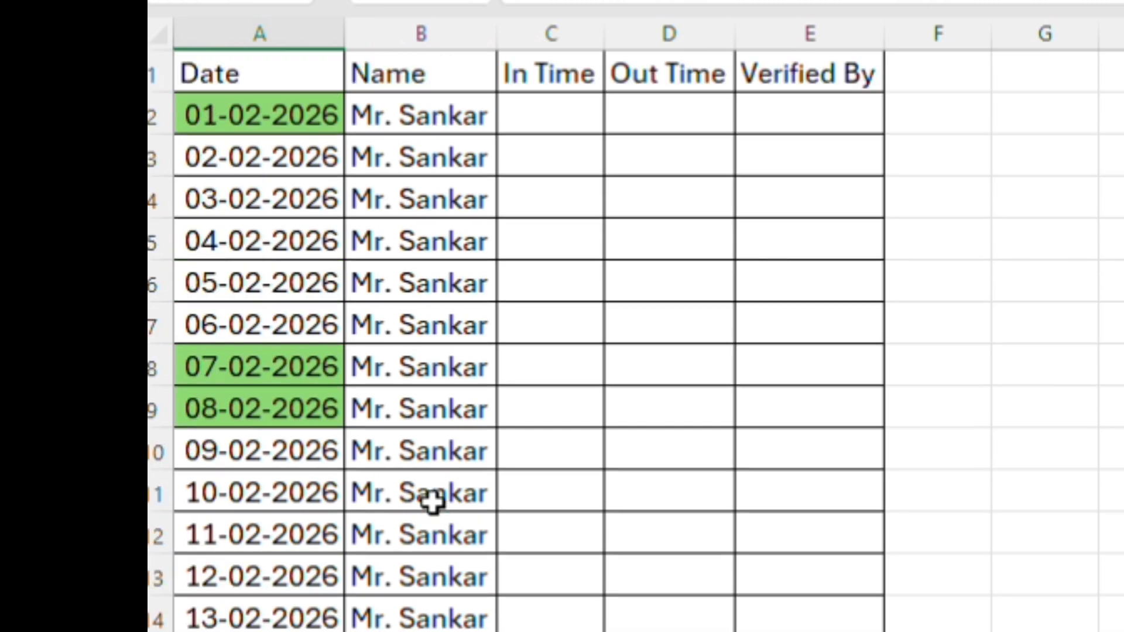
Select the Date column's entries from A1 down again and start another formula-based conditional formatting rule
{"action": "left_click", "coordinate": [301, 72]}
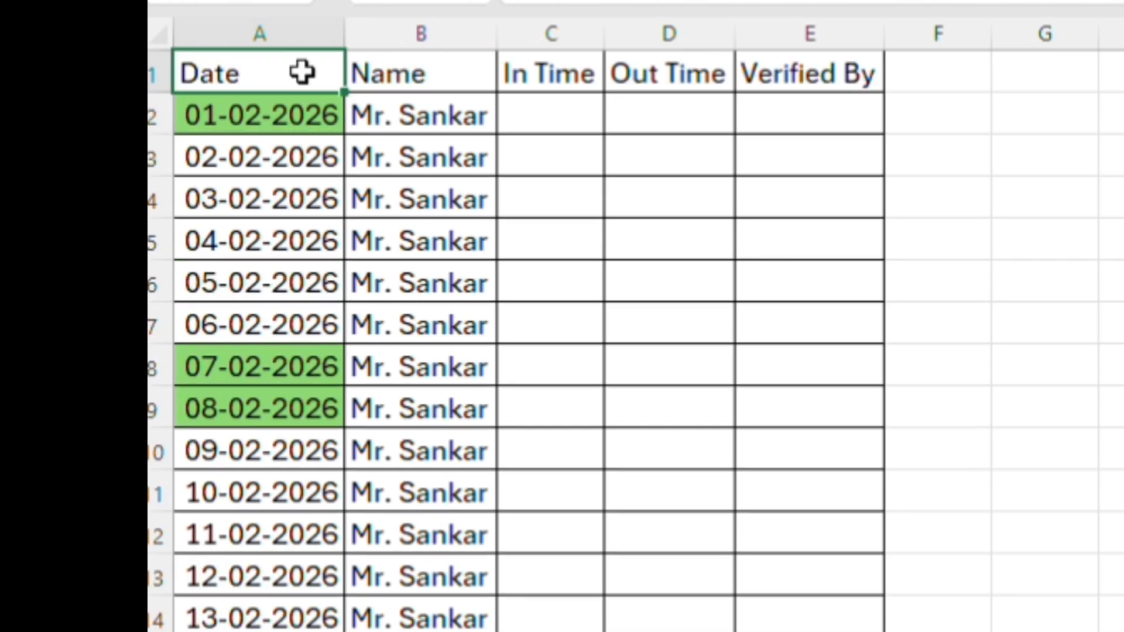
{"action": "key", "text": "ctrl+shift+Down"}
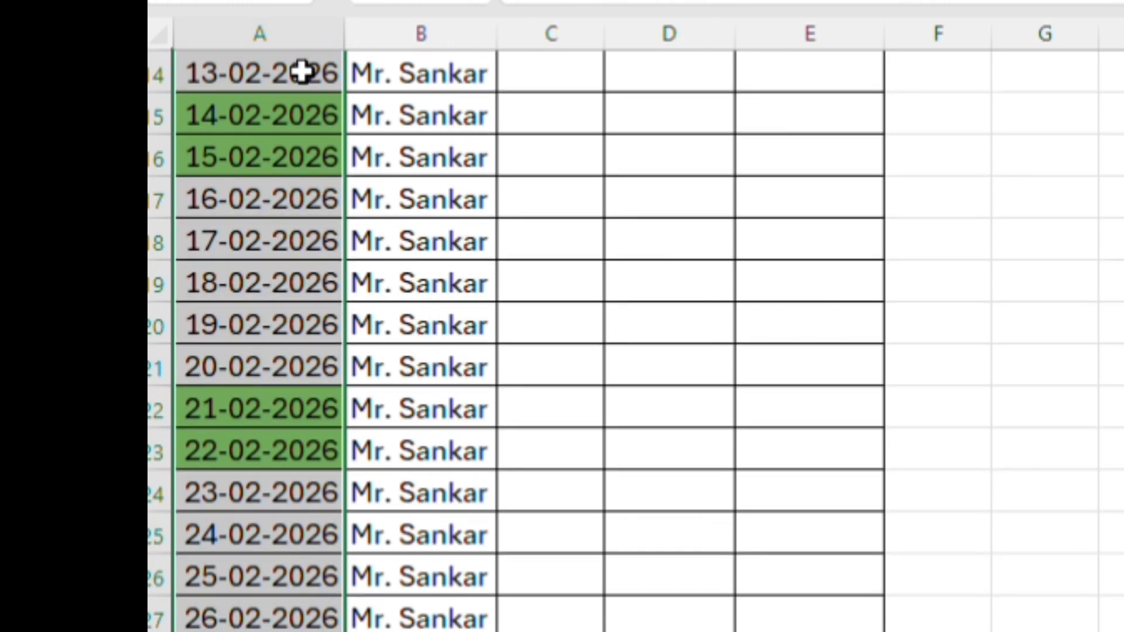
{"action": "scroll", "coordinate": [403, 316], "scroll_direction": "up", "scroll_amount": 5}
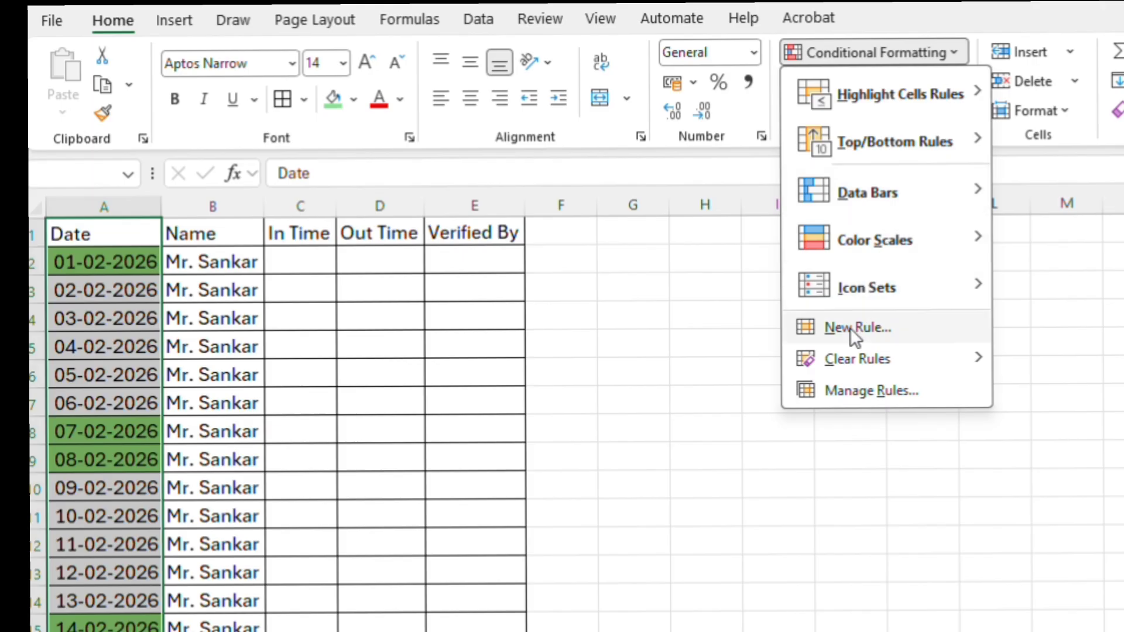
{"action": "left_click", "coordinate": [855, 327]}
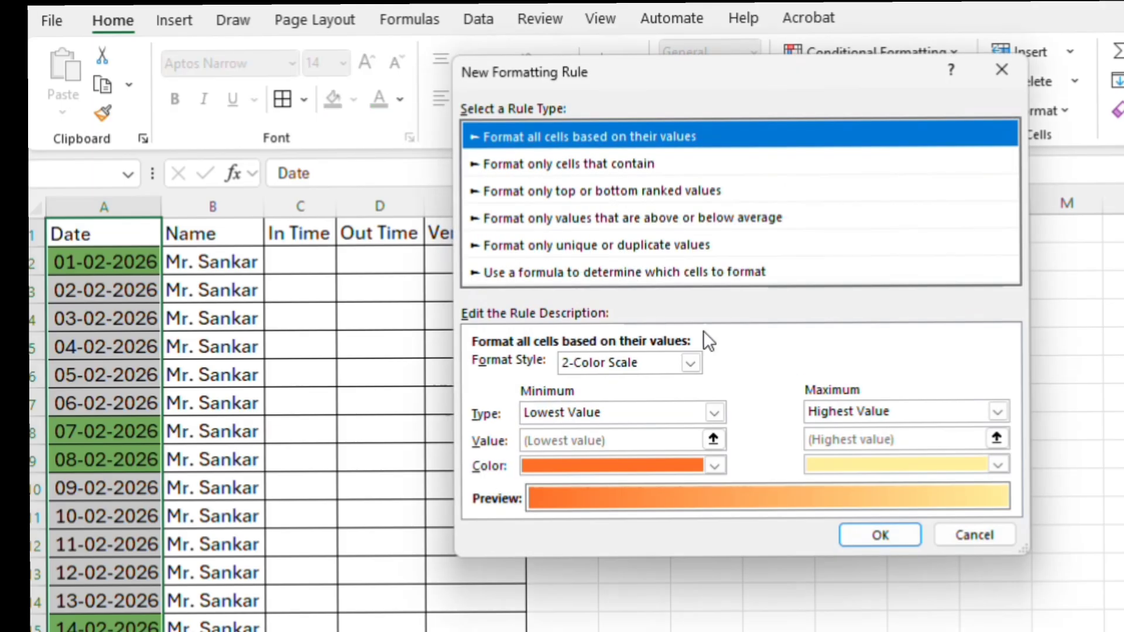
{"action": "left_click", "coordinate": [577, 272]}
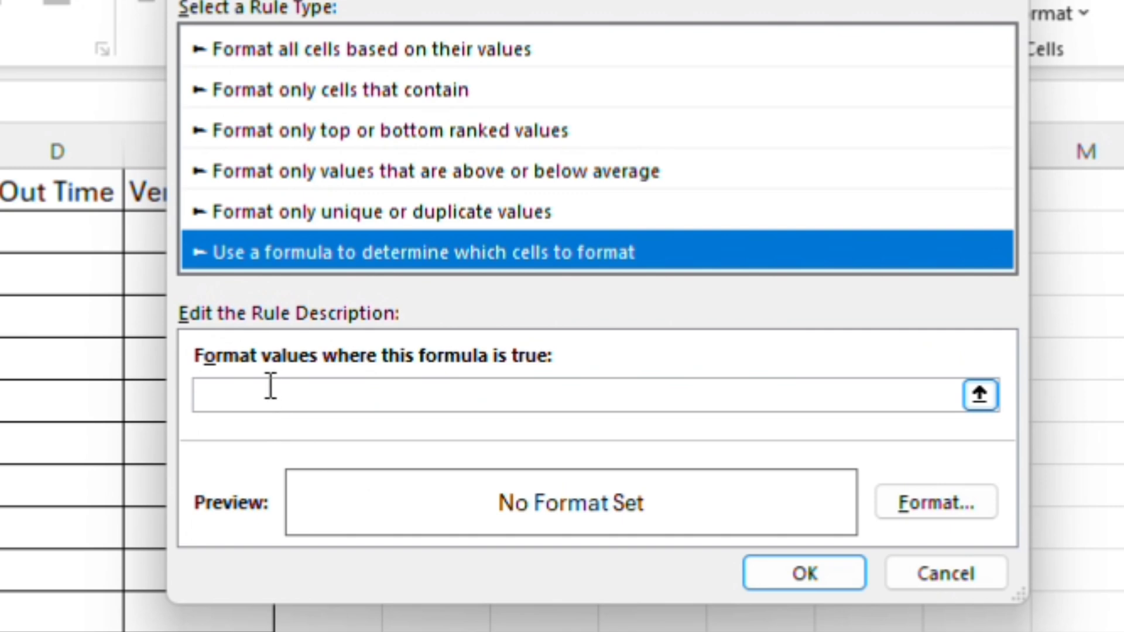
Enter =WEEKDAY($A1,2)>6 as the new rule's formula, keeping the column absolute and the row relative
{"action": "left_click", "coordinate": [266, 397]}
{"action": "type", "text": "=WEEKDAY("}
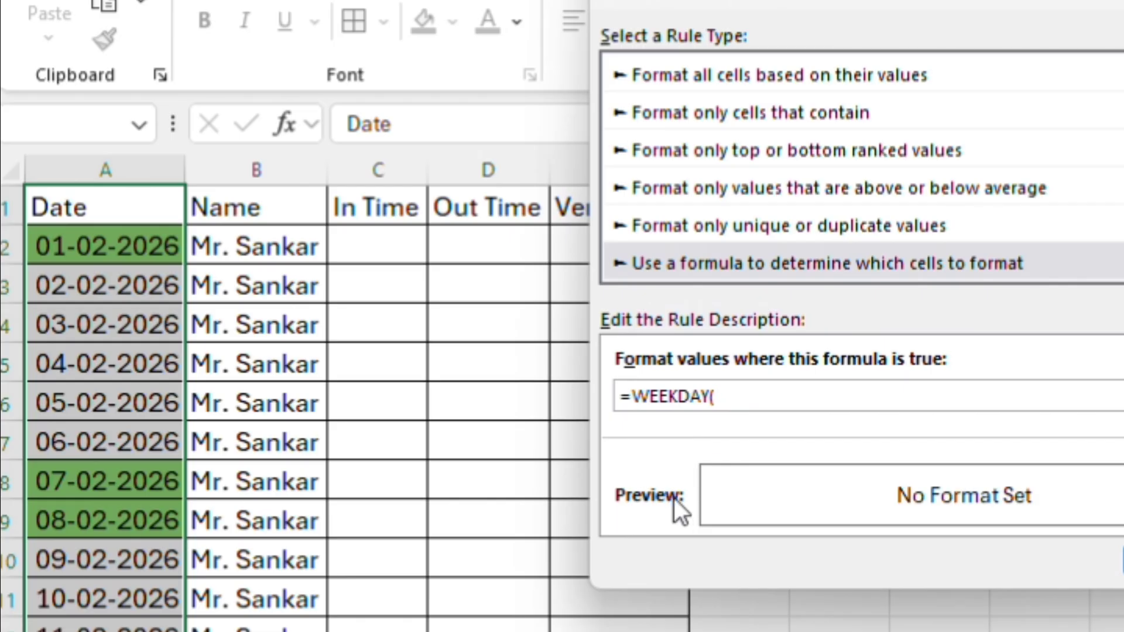
{"action": "left_click", "coordinate": [136, 211]}
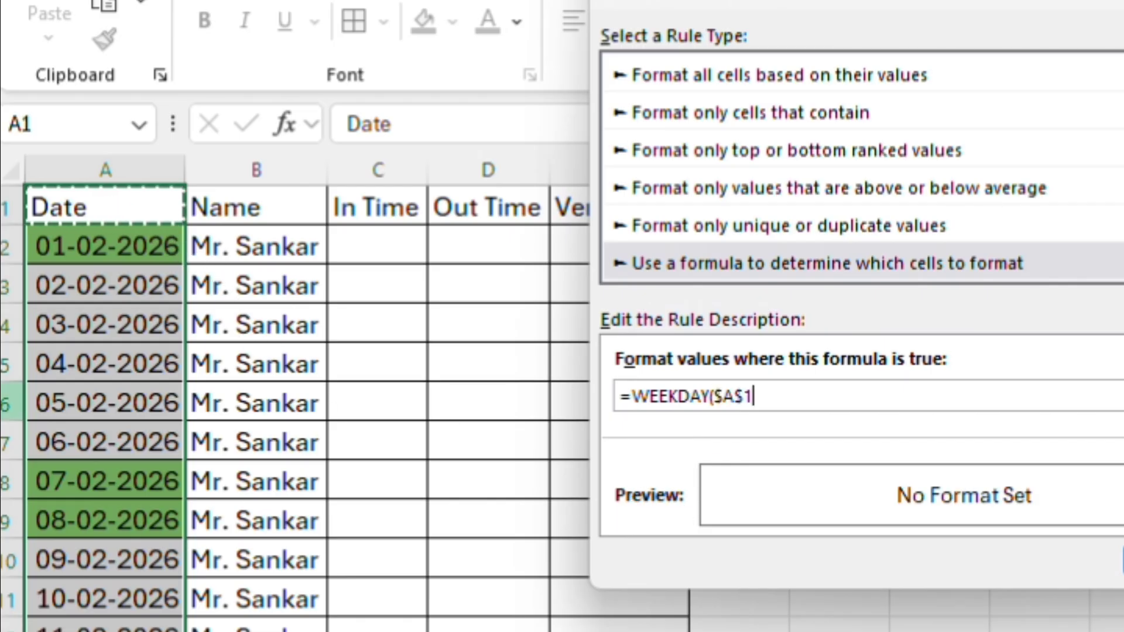
{"action": "key", "text": "F4"}
{"action": "key", "text": "F4"}
{"action": "type", "text": ",2,"}
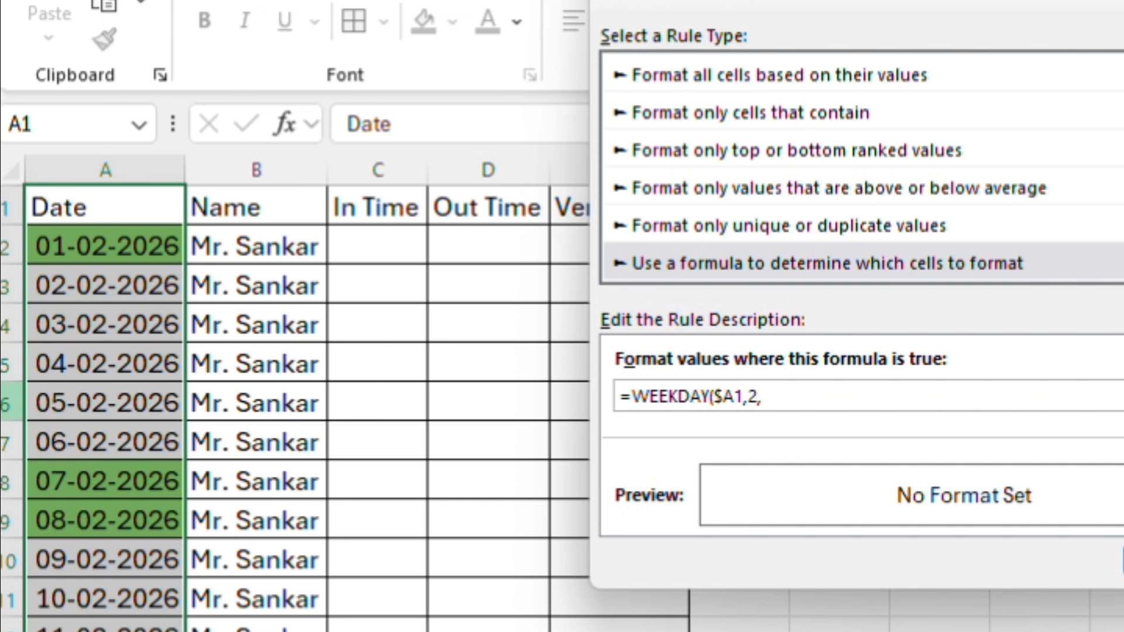
{"action": "key", "text": "BackSpace"}
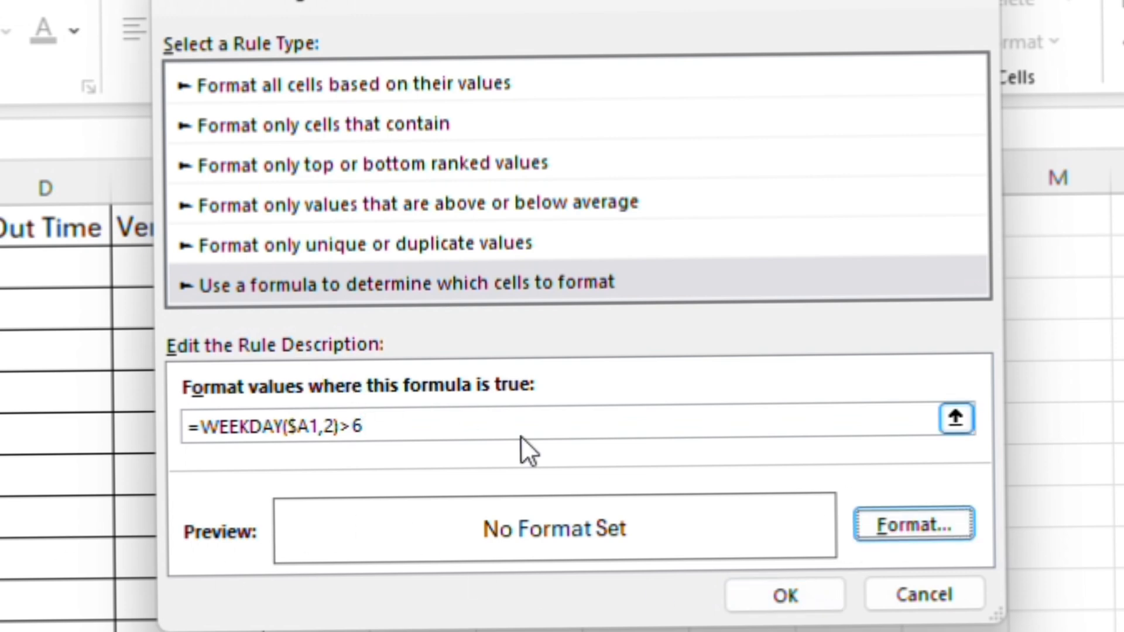
Set the new rule's format to a blue fill and apply it to the dates
{"action": "left_click", "coordinate": [932, 523]}
{"action": "left_click", "coordinate": [406, 258]}
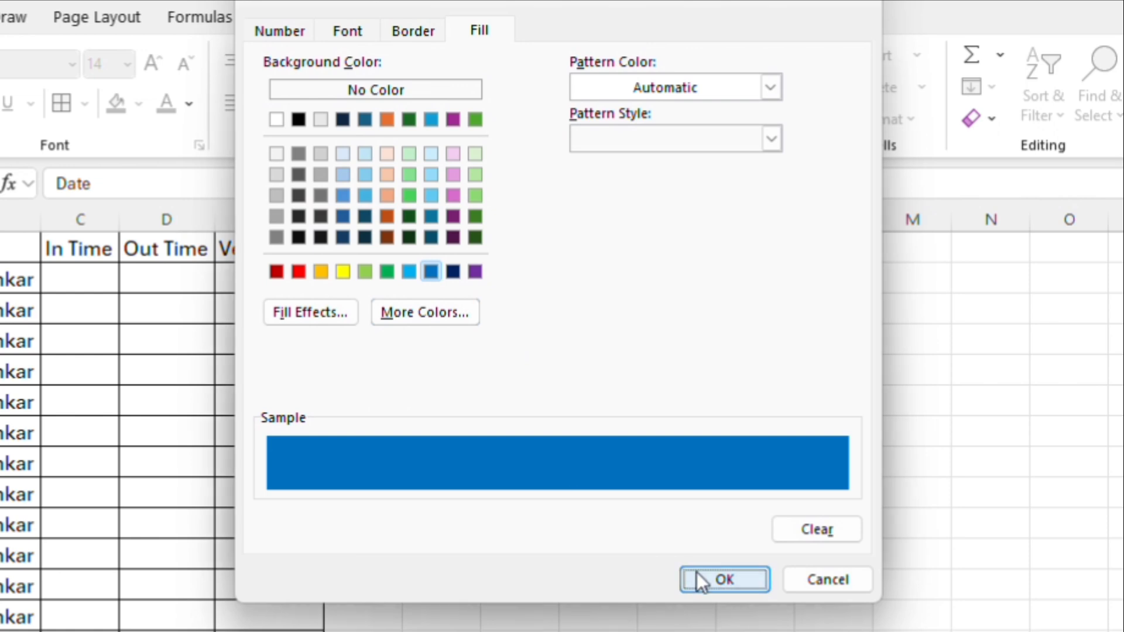
{"action": "left_click", "coordinate": [700, 575]}
{"action": "left_click", "coordinate": [724, 525]}
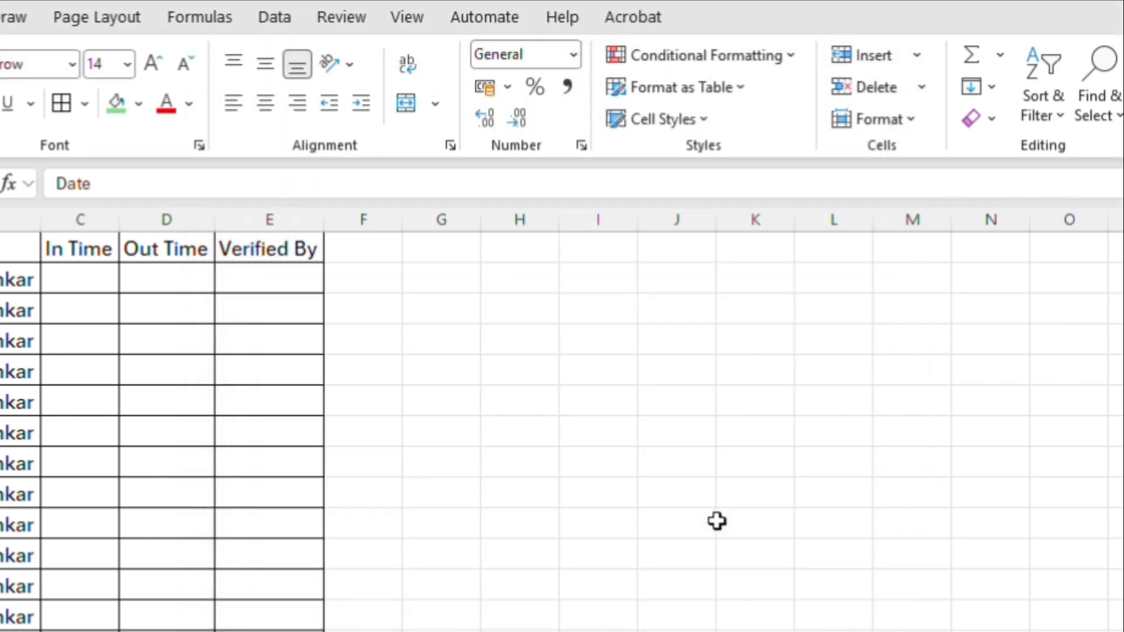
{"action": "left_click", "coordinate": [161, 441]}
Inspect the blue-highlighted dates throughout the Date column and return to the start of the sheet
{"action": "left_click", "coordinate": [171, 158]}
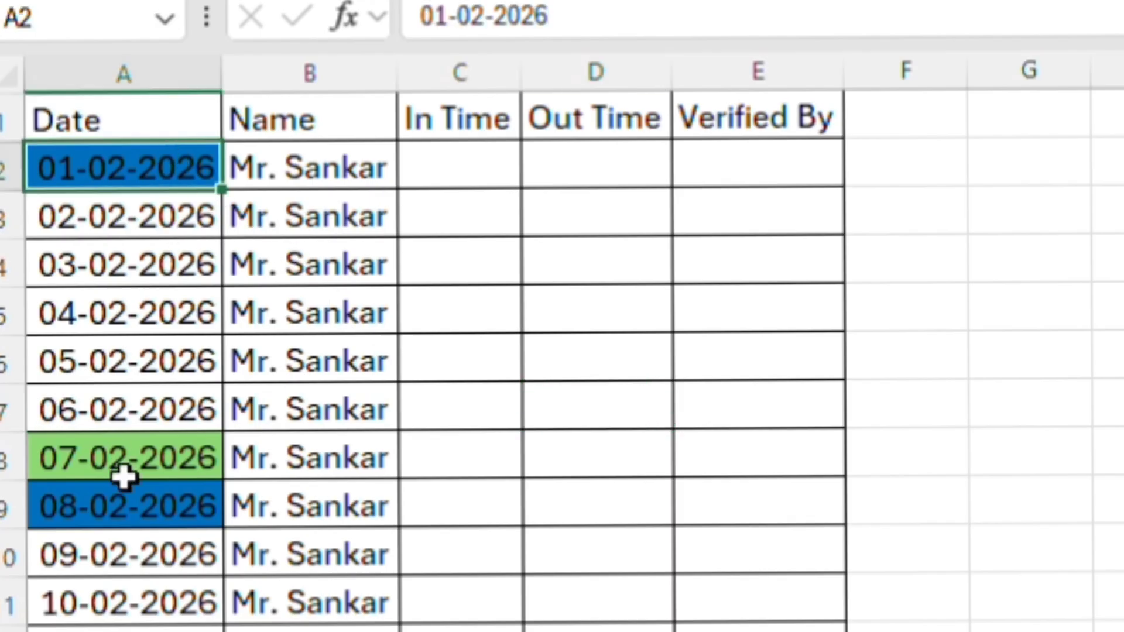
{"action": "left_click", "coordinate": [121, 504]}
{"action": "left_click", "coordinate": [123, 631]}
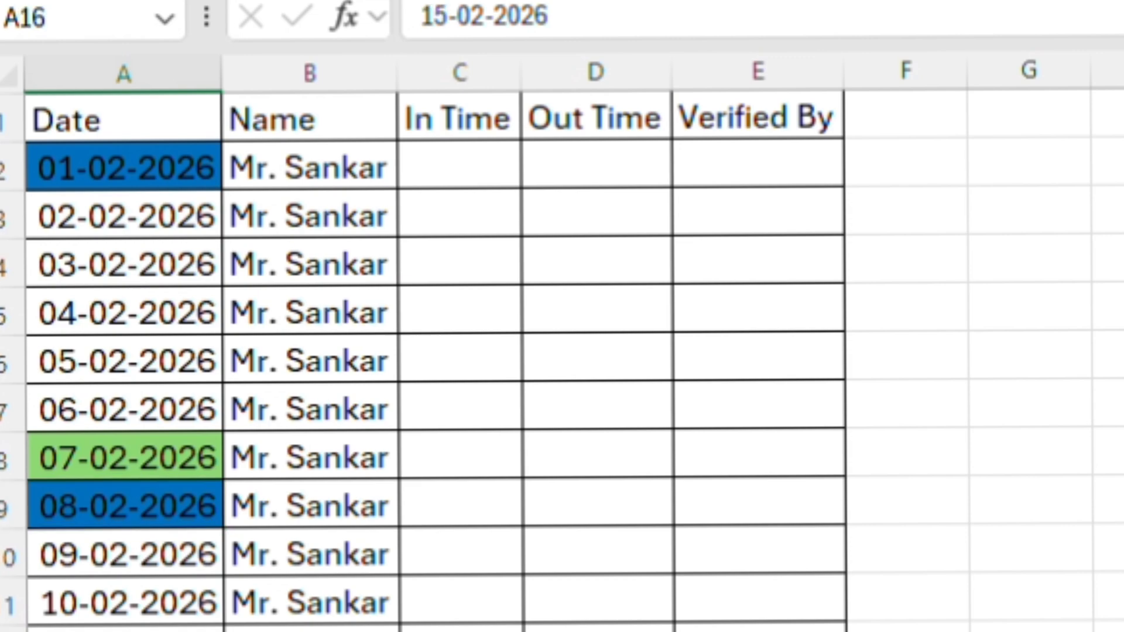
{"action": "scroll", "coordinate": [562, 362], "scroll_direction": "down", "scroll_amount": 3}
{"action": "left_click", "coordinate": [123, 631]}
{"action": "scroll", "coordinate": [562, 362], "scroll_direction": "down", "scroll_amount": 2}
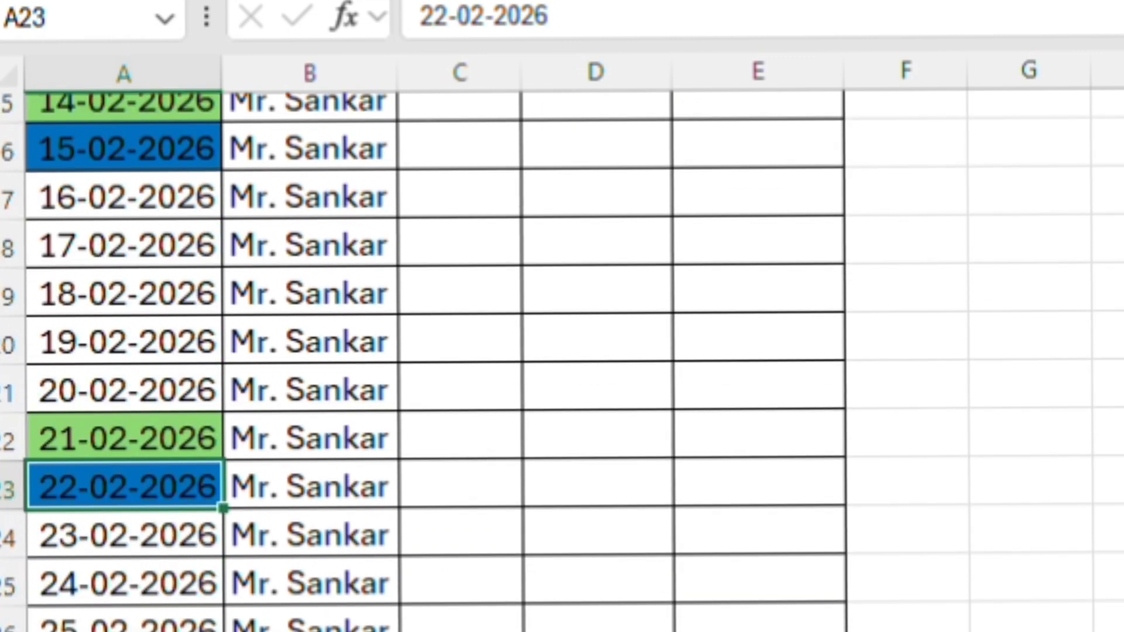
{"action": "left_click", "coordinate": [123, 631]}
{"action": "scroll", "coordinate": [562, 361], "scroll_direction": "up", "scroll_amount": 3}
{"action": "scroll", "coordinate": [682, 306], "scroll_direction": "up", "scroll_amount": 2}
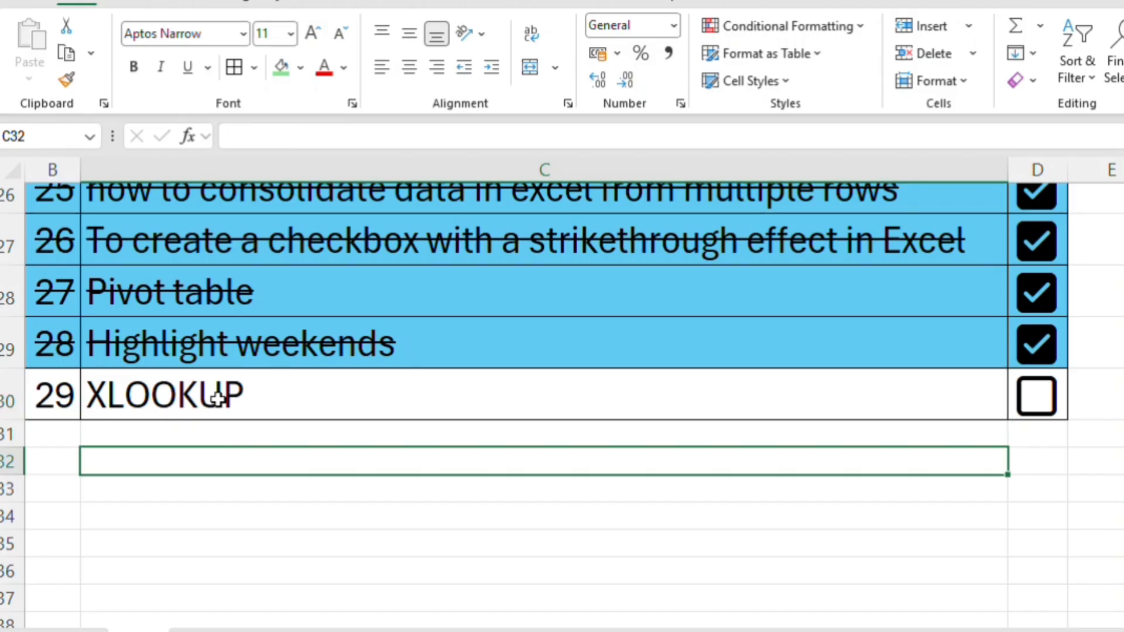
Select the XLOOKUP task in the task list and review the names, subjects, marks and total formula in the marks sheet
{"action": "left_click", "coordinate": [221, 394]}
{"action": "left_click", "coordinate": [234, 465]}
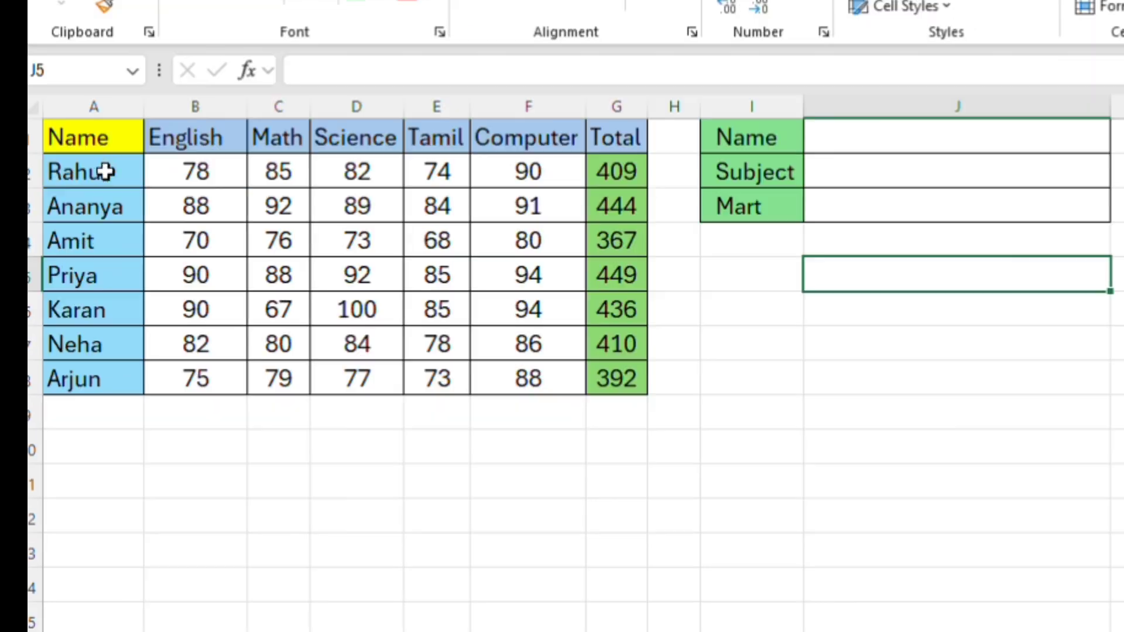
{"action": "left_click_drag", "start_coordinate": [105, 171], "coordinate": [82, 375]}
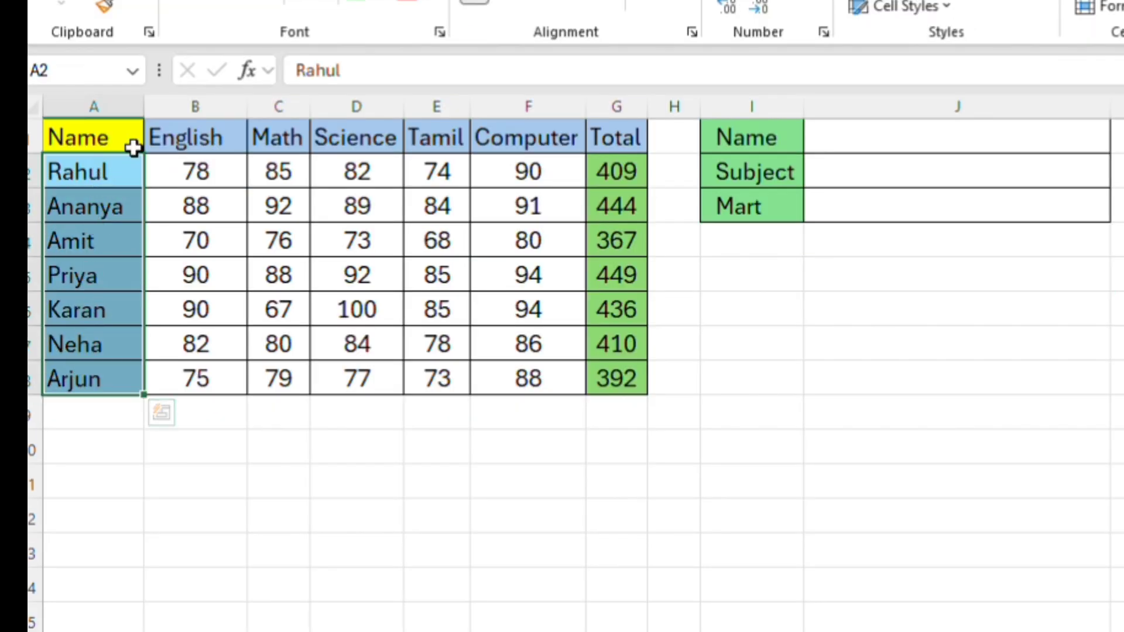
{"action": "left_click_drag", "start_coordinate": [158, 136], "coordinate": [619, 137]}
{"action": "left_click_drag", "start_coordinate": [231, 176], "coordinate": [509, 171]}
{"action": "left_click", "coordinate": [627, 165]}
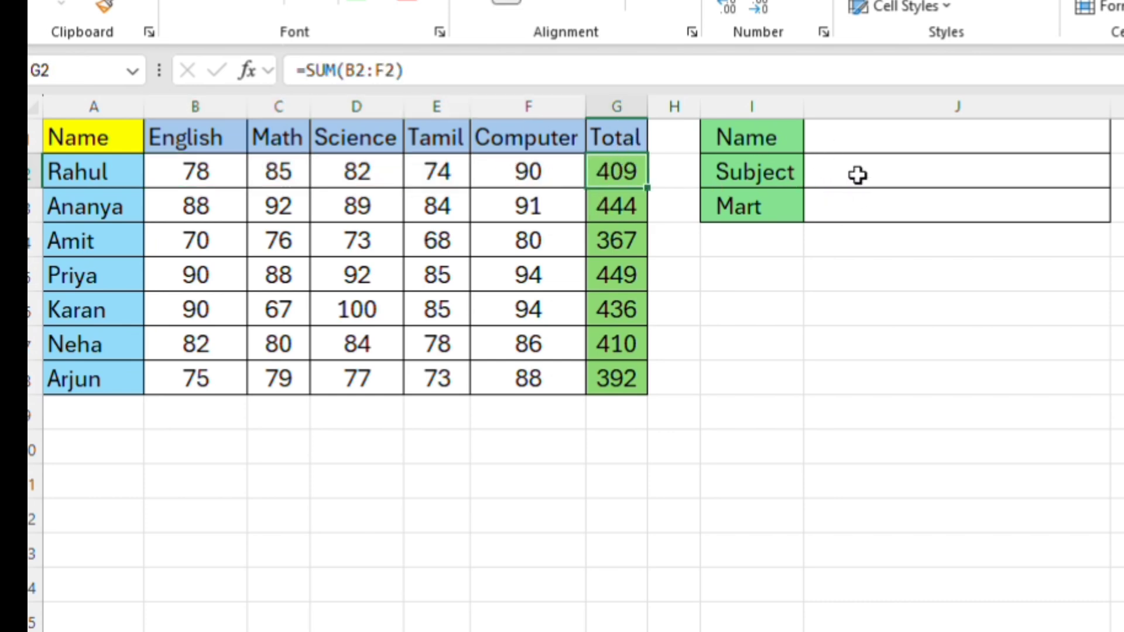
Start an XLOOKUP formula in J3 with J1 as the lookup value and A2:A8 as the lookup array
{"action": "left_click", "coordinate": [847, 217]}
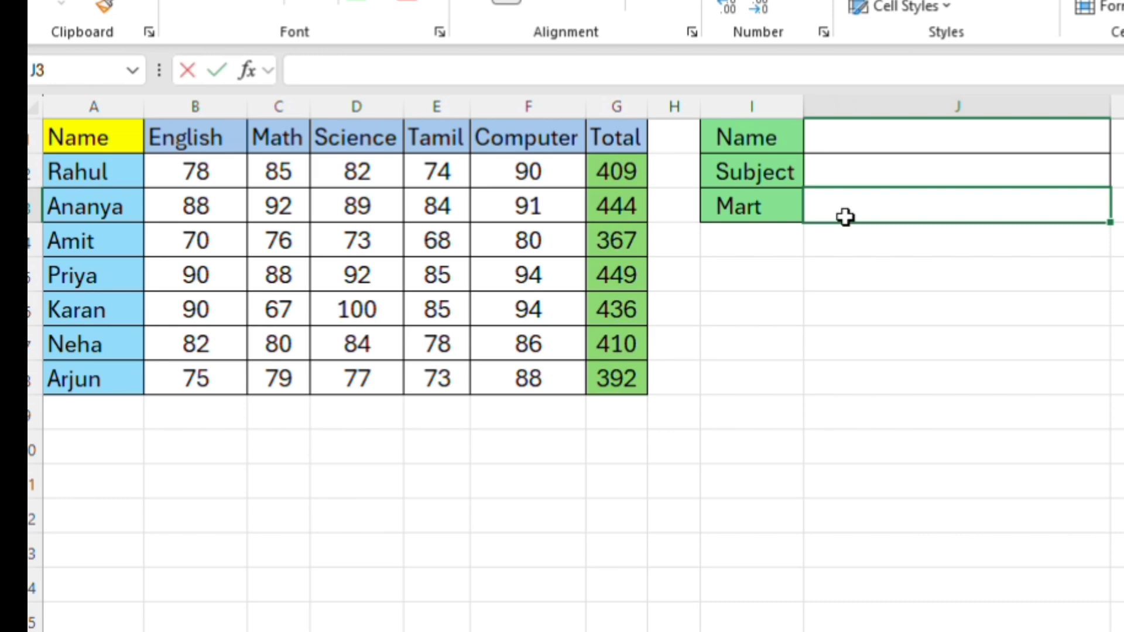
{"action": "type", "text": "=x"}
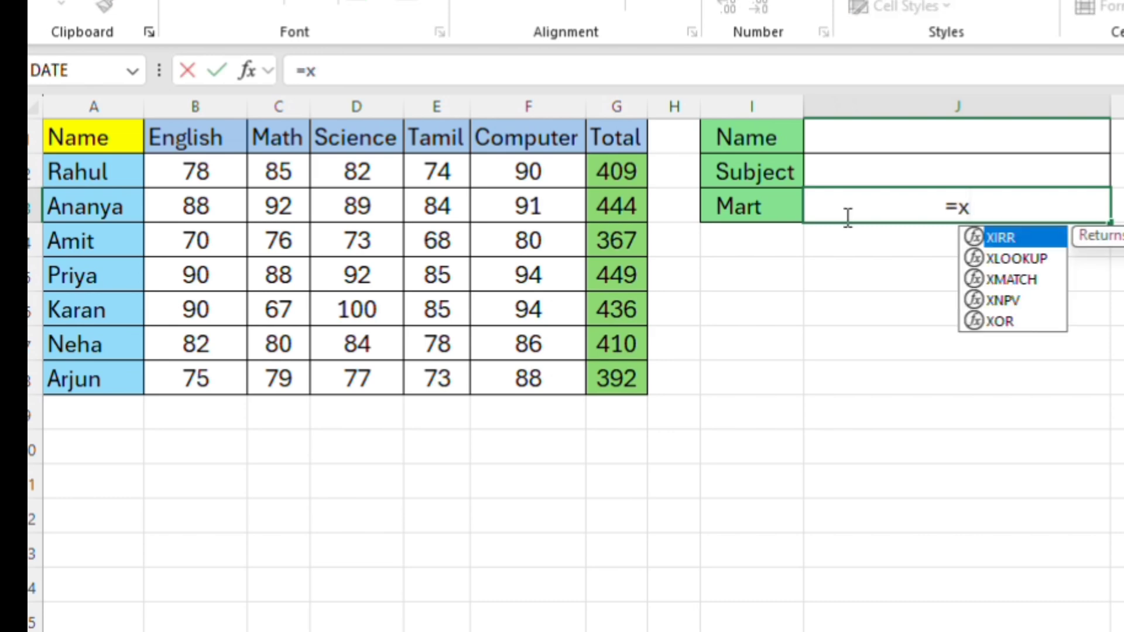
{"action": "key", "text": "Down"}
{"action": "key", "text": "Tab"}
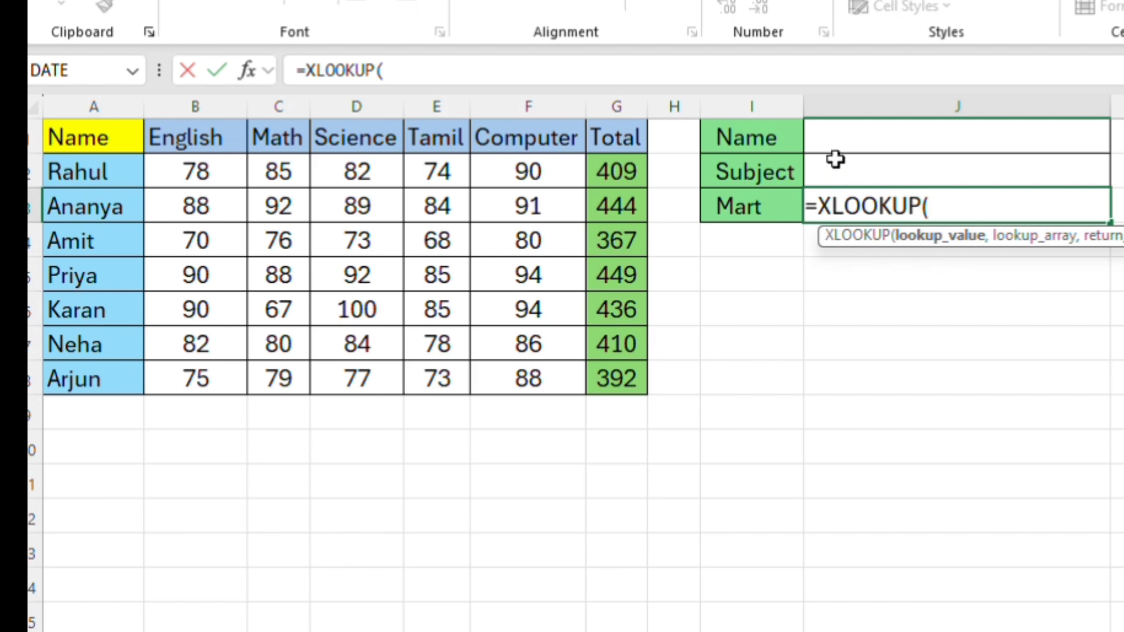
{"action": "left_click", "coordinate": [833, 141]}
{"action": "type", "text": ","}
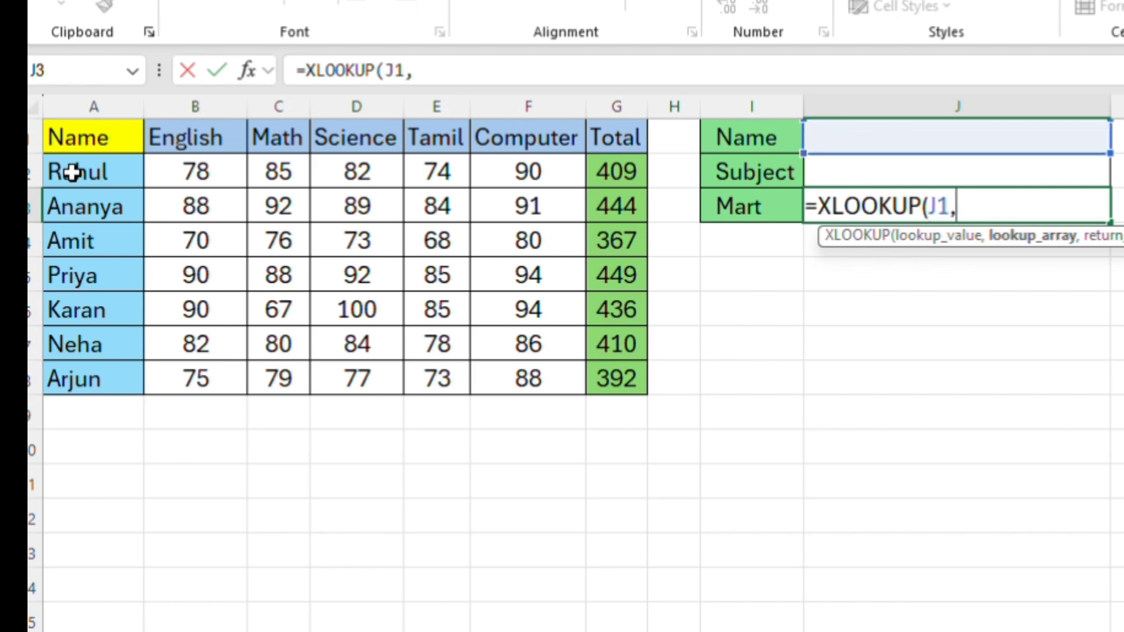
{"action": "left_click_drag", "start_coordinate": [72, 171], "coordinate": [34, 369]}
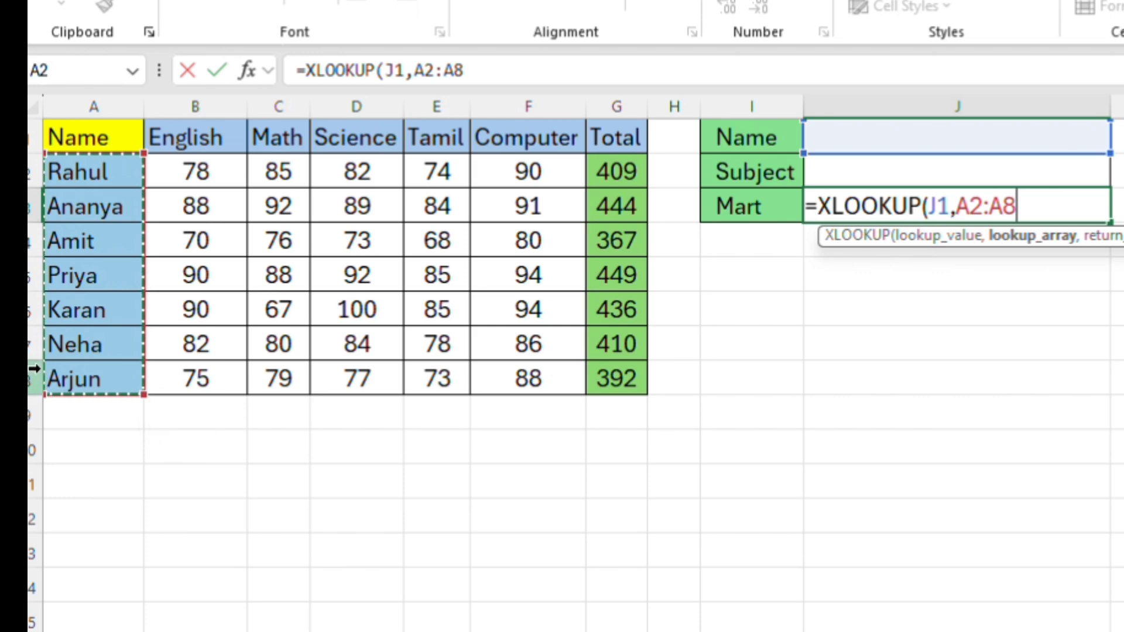
{"action": "type", "text": ","}
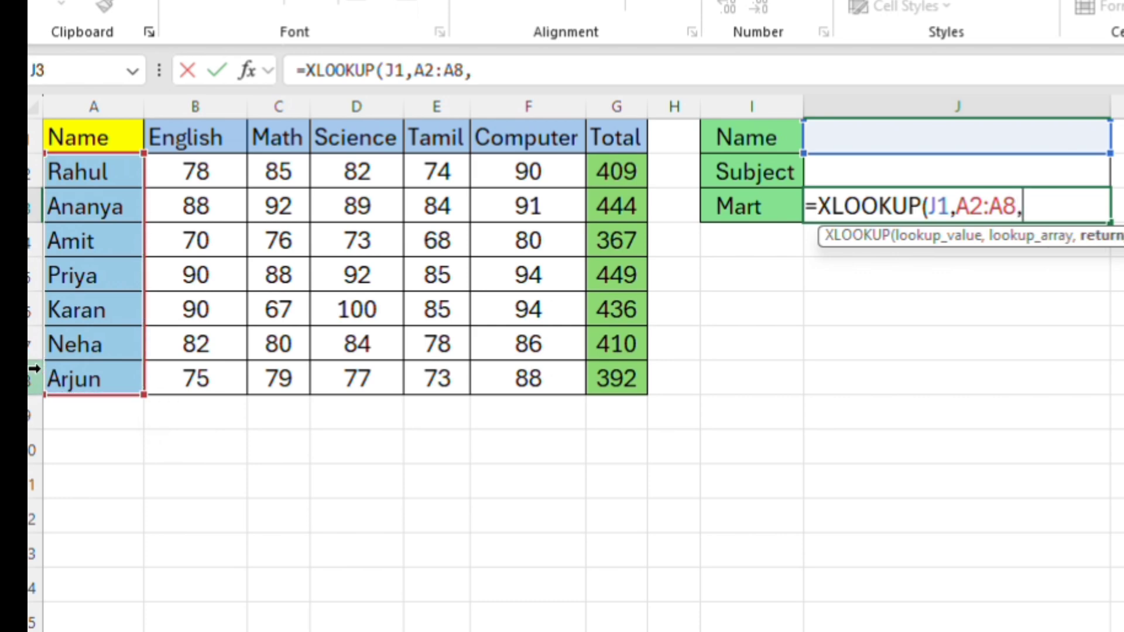
Nest a second XLOOKUP as the return array, with J2 as the lookup value and B1:G1 as the lookup array
{"action": "type", "text": "x"}
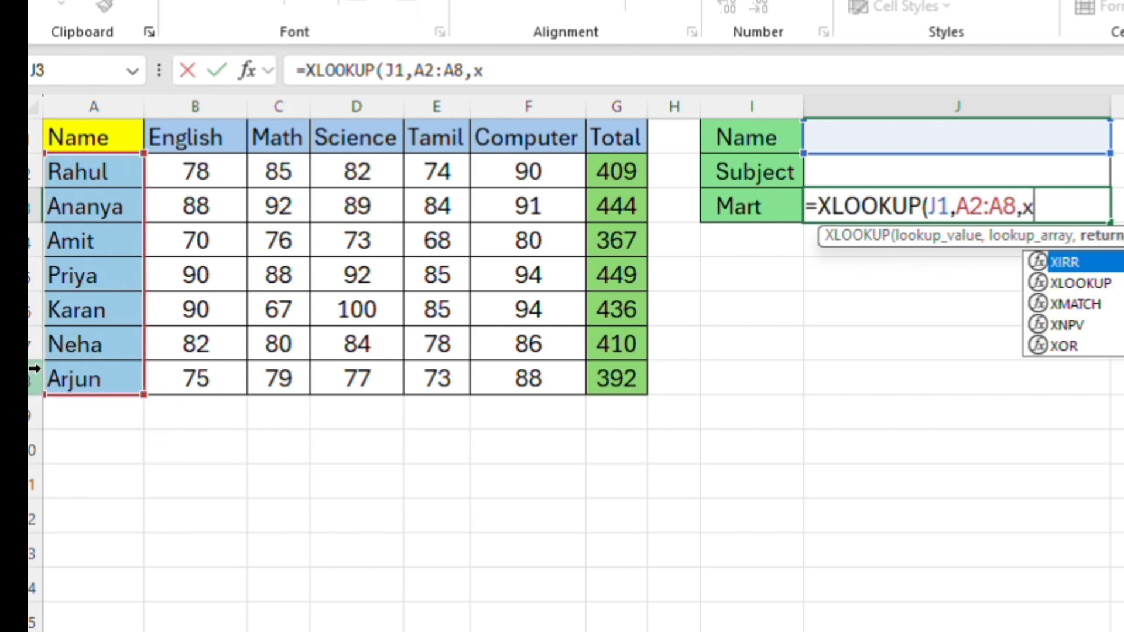
{"action": "key", "text": "Down"}
{"action": "key", "text": "Tab"}
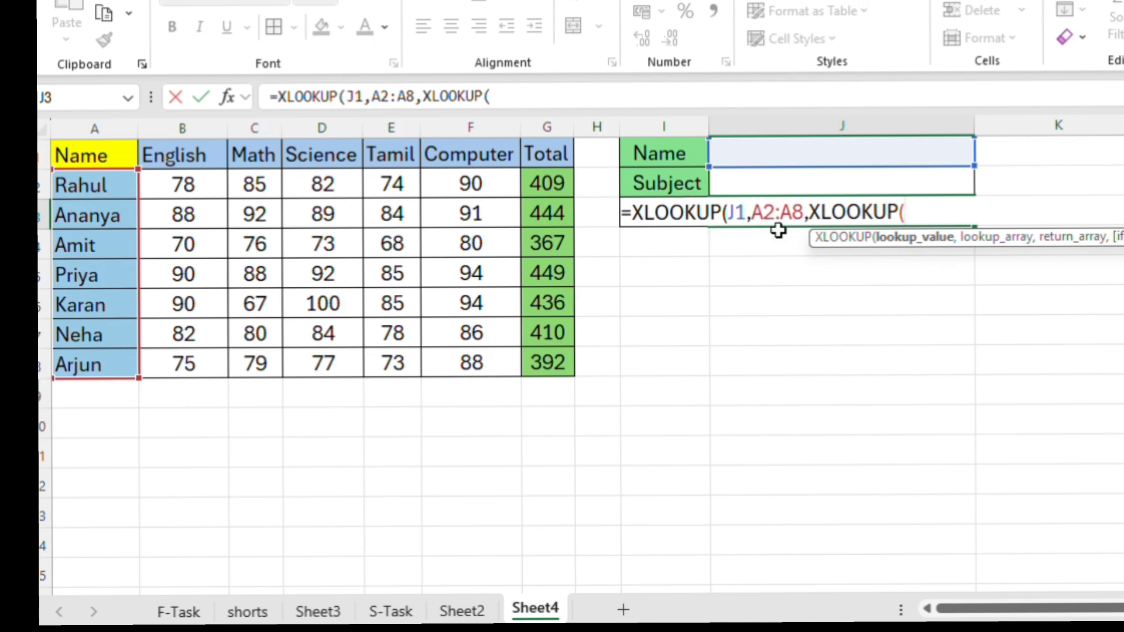
{"action": "left_click", "coordinate": [774, 181]}
{"action": "type", "text": ","}
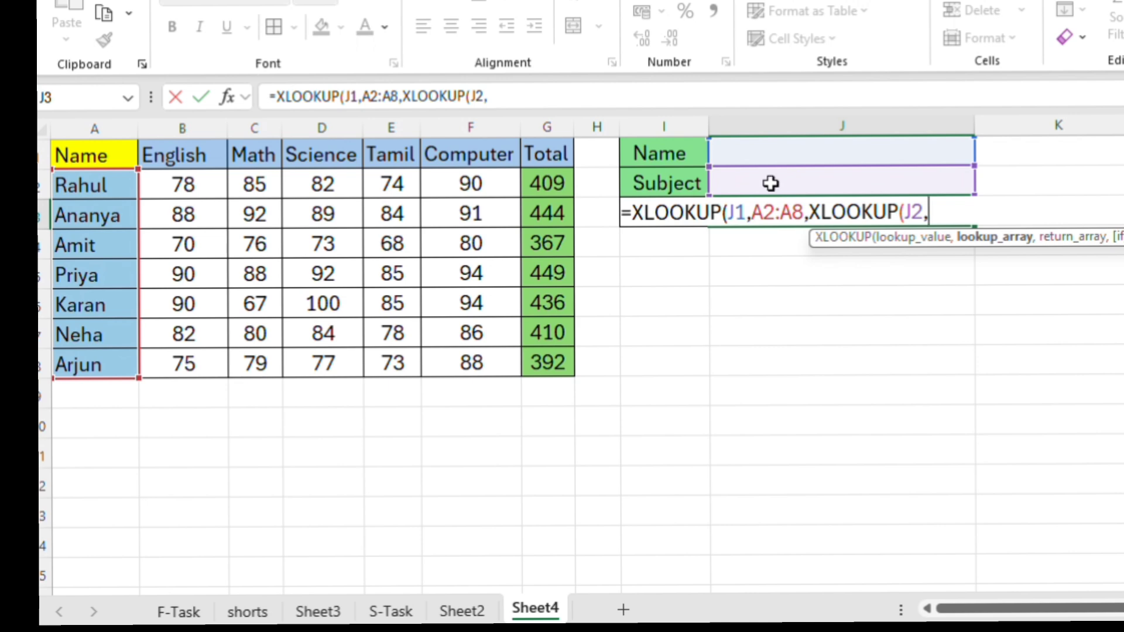
{"action": "left_click_drag", "start_coordinate": [176, 153], "coordinate": [539, 154]}
{"action": "type", "text": ","}
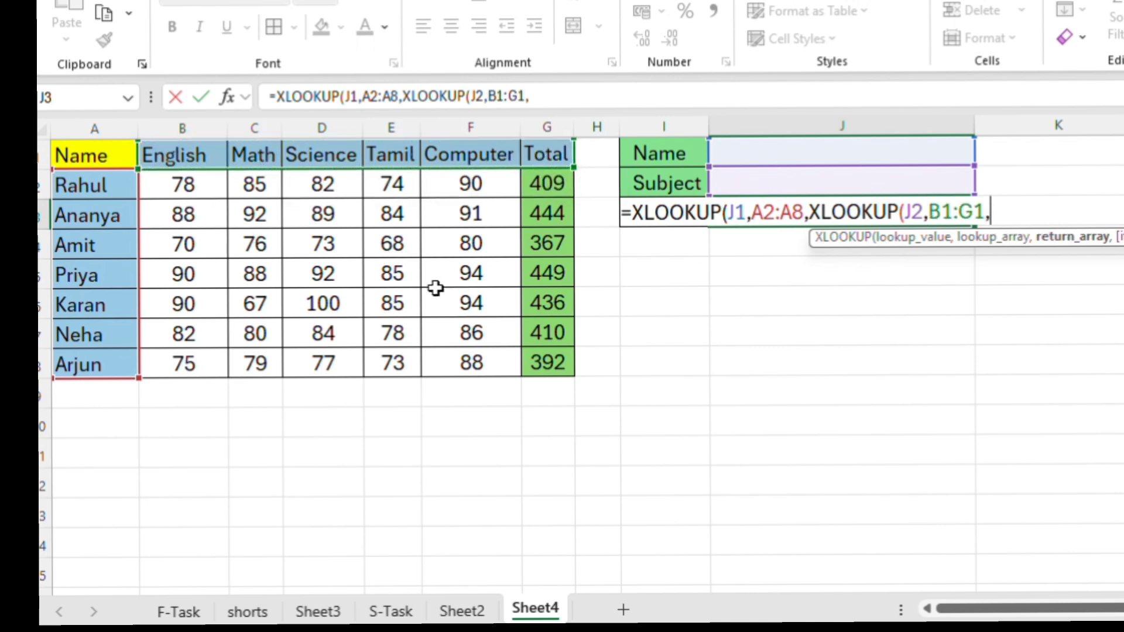
Set B2:G8 as the inner XLOOKUP's return array, then close and enter the nested formula
{"action": "left_click_drag", "start_coordinate": [168, 185], "coordinate": [553, 363]}
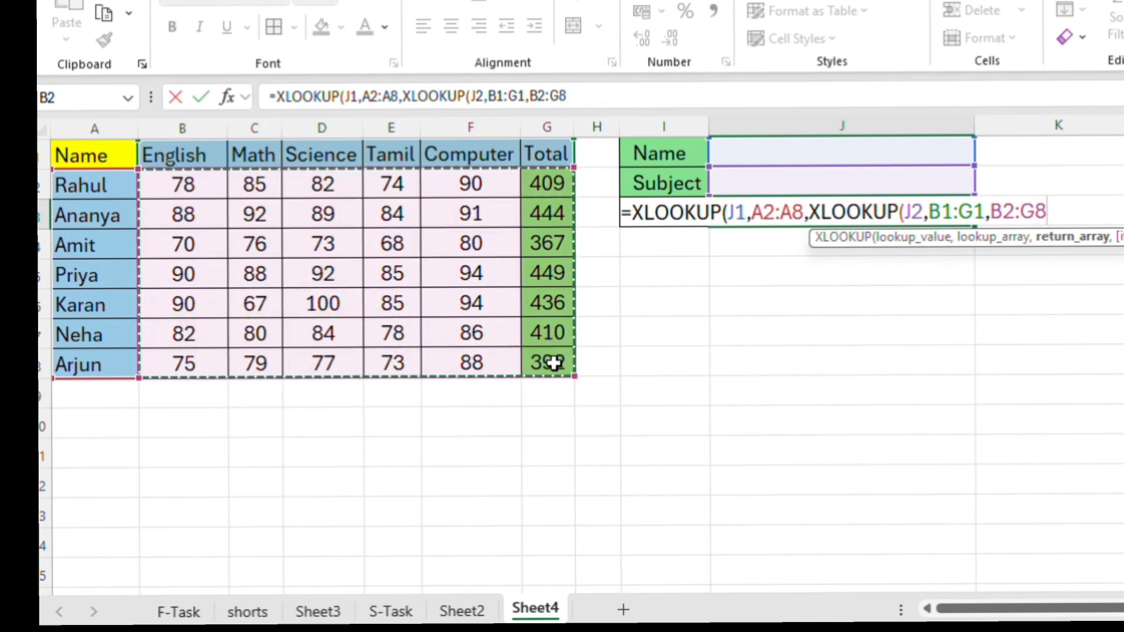
{"action": "type", "text": ",\\"}
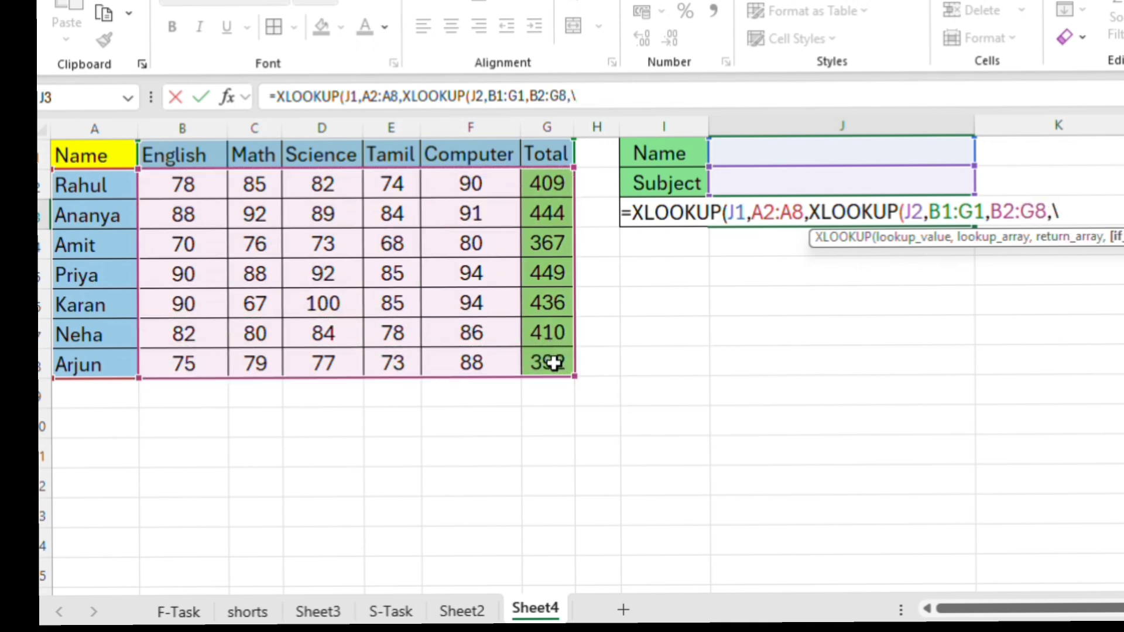
{"action": "key", "text": "BackSpace"}
{"action": "key", "text": "BackSpace"}
{"action": "type", "text": "))"}
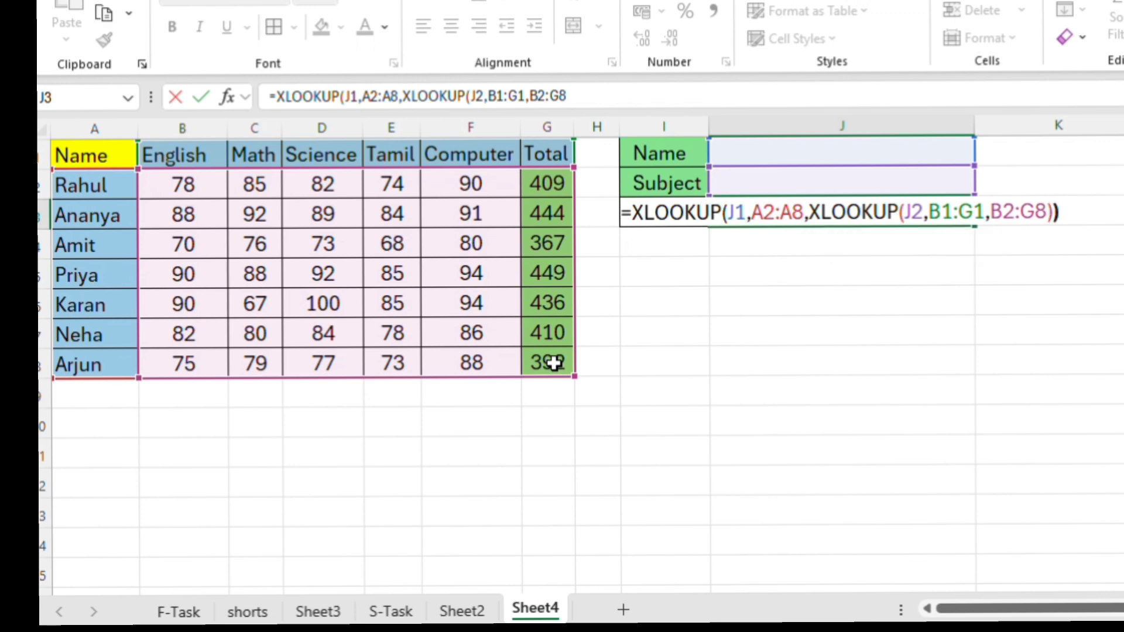
{"action": "key", "text": "Return"}
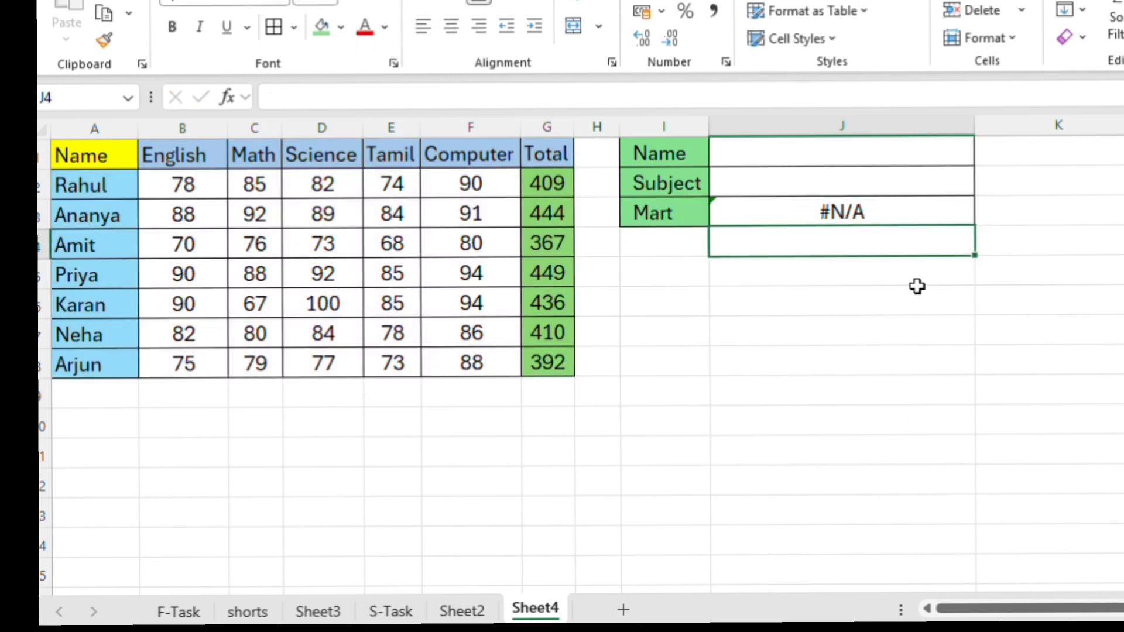
Test the lookup with the student name from A6 in J1 and English as the subject in J2
{"action": "left_click", "coordinate": [860, 220]}
{"action": "type", "text": "karan"}
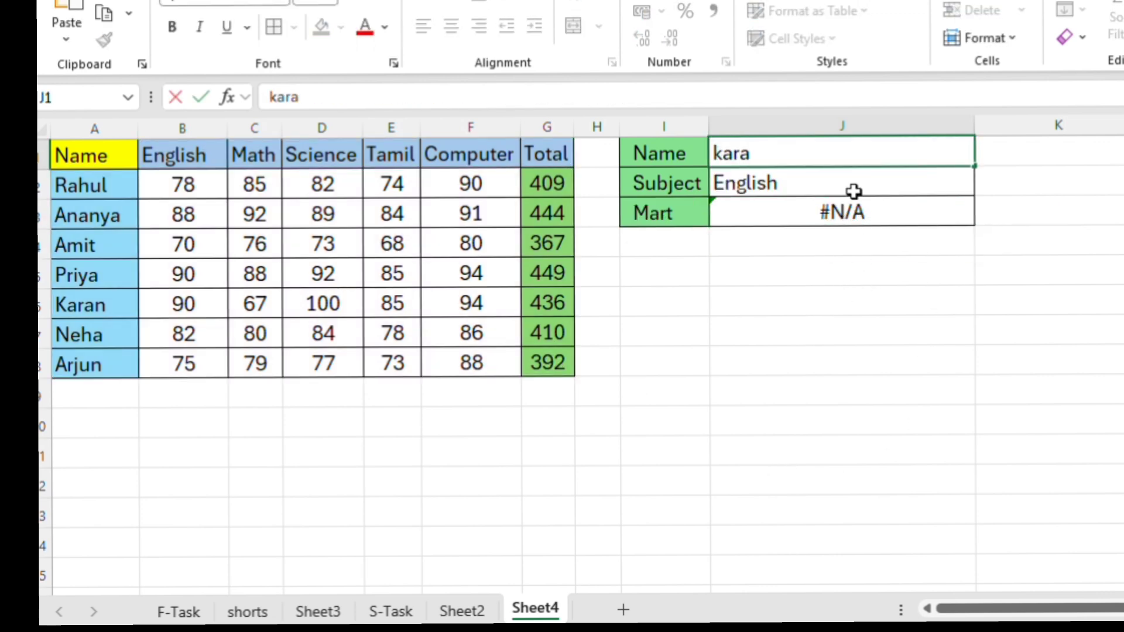
{"action": "key", "text": "Return"}
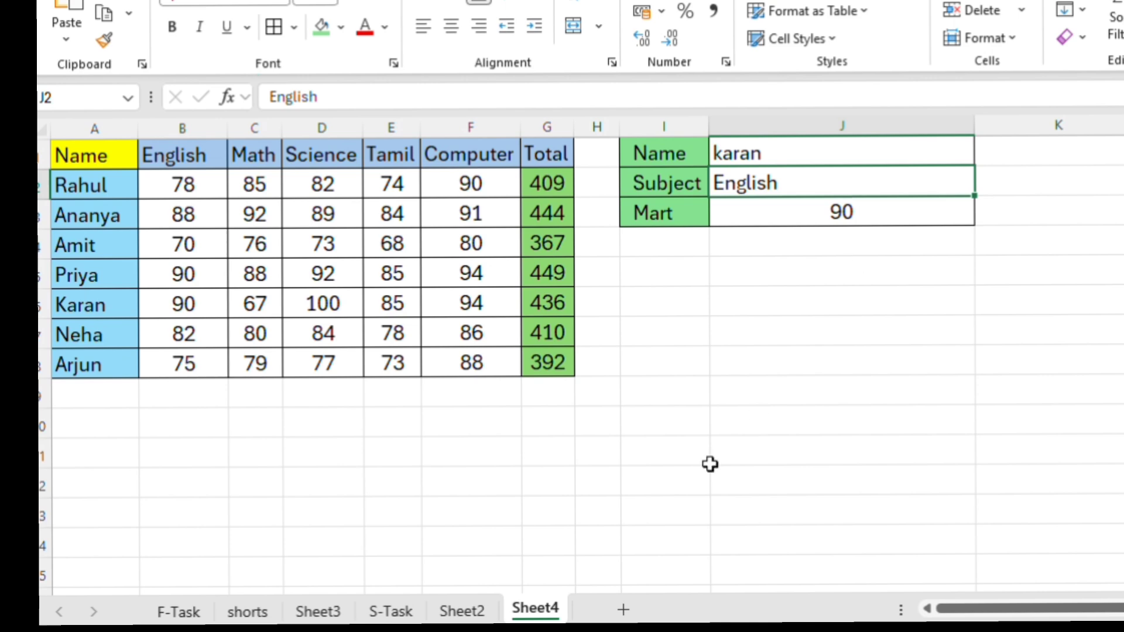
{"action": "type", "text": "pr"}
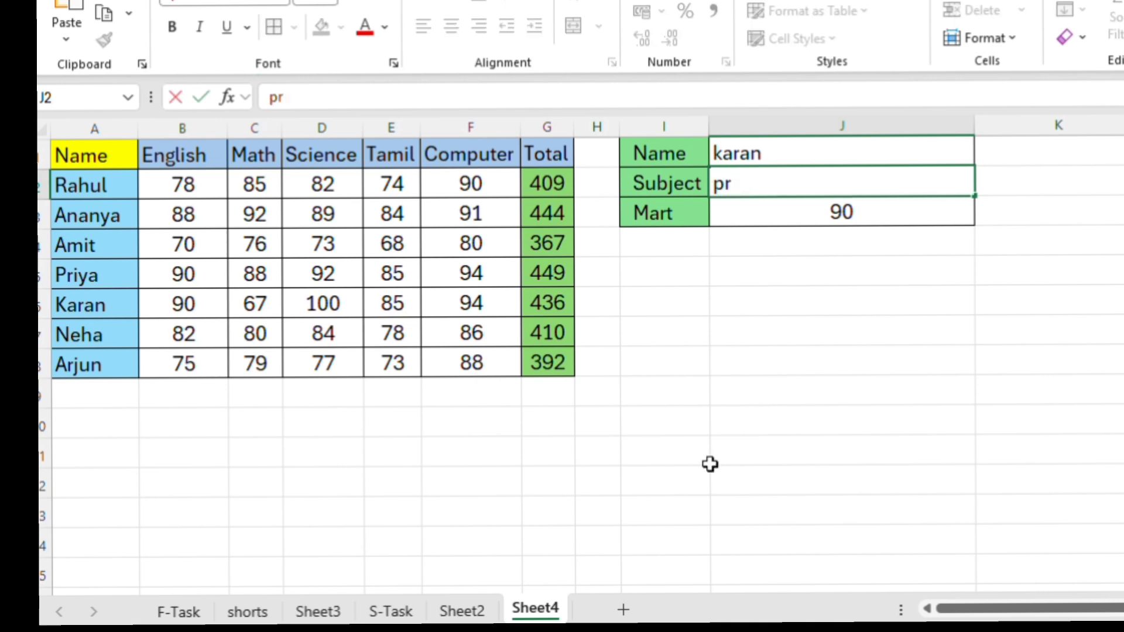
{"action": "key", "text": "BackSpace"}
{"action": "key", "text": "BackSpace"}
{"action": "type", "text": "E"}
{"action": "key", "text": "ctrl+Return"}
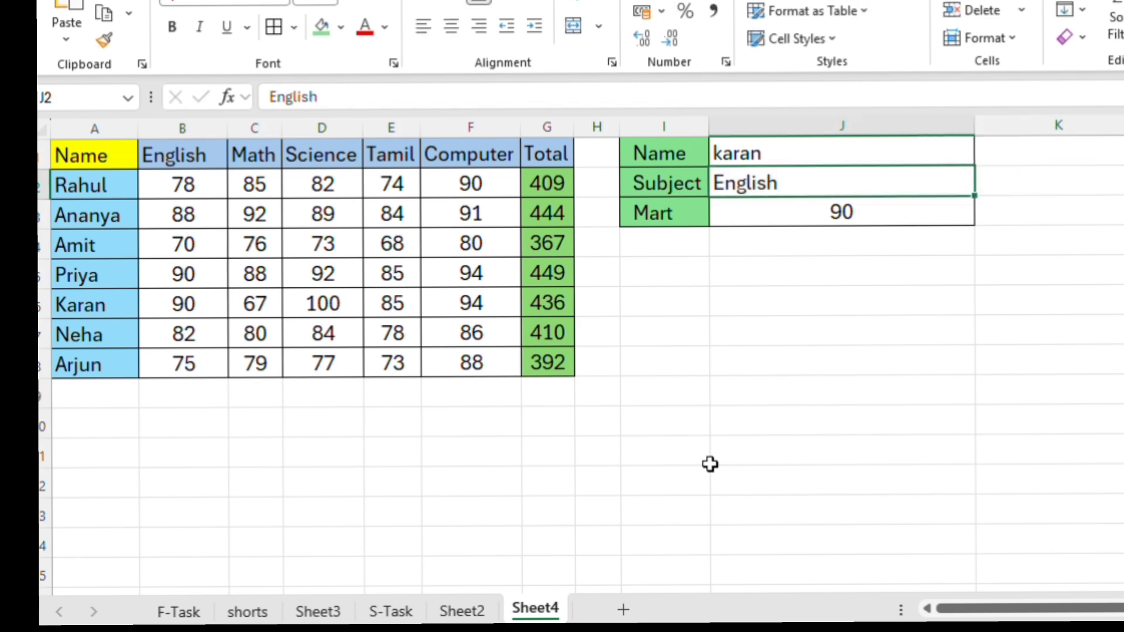
Change the lookup name in J1 to the student listed in A5
{"action": "key", "text": "Up"}
{"action": "type", "text": "pri"}
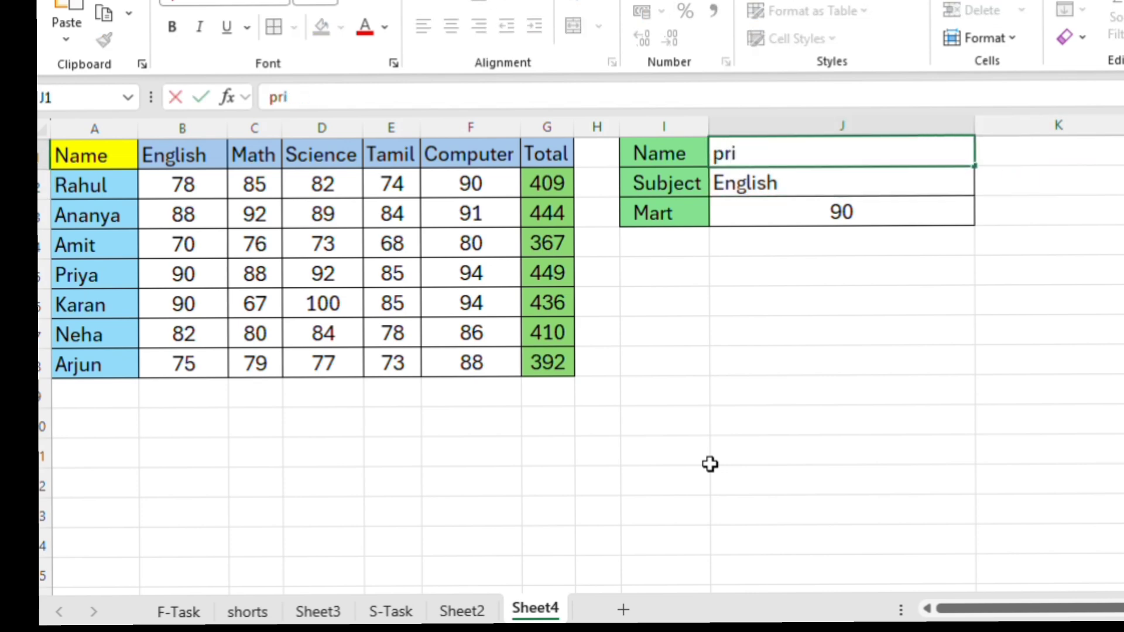
{"action": "type", "text": "ta"}
{"action": "key", "text": "BackSpace"}
{"action": "key", "text": "BackSpace"}
{"action": "type", "text": "ya"}
{"action": "key", "text": "Return"}
{"action": "key", "text": "Down"}
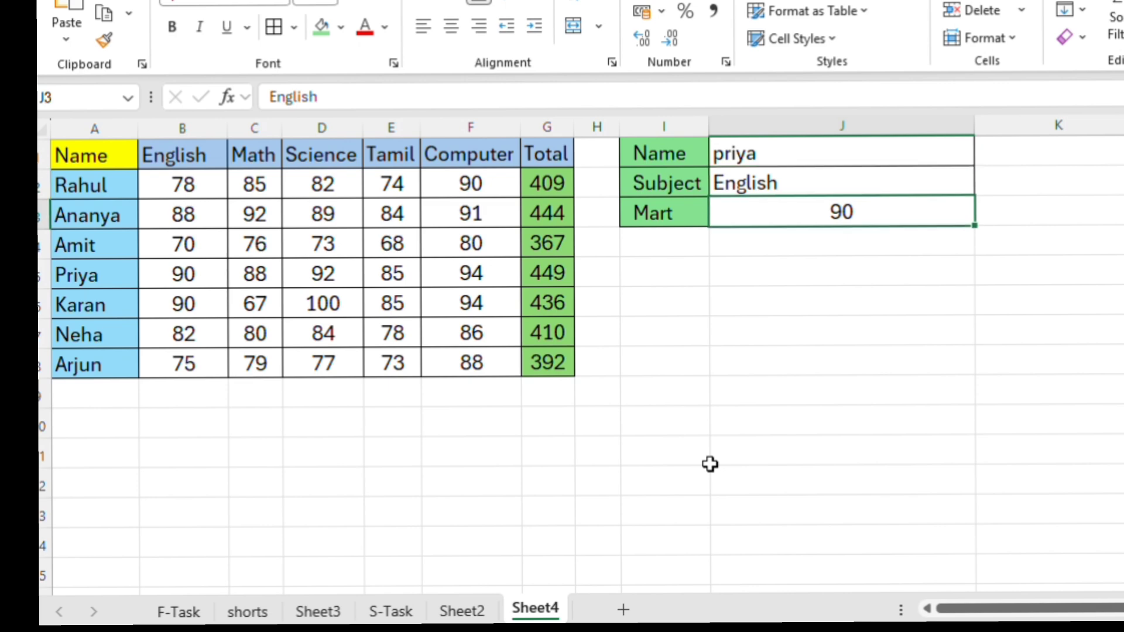
Test the lookup with Tamil as the subject in J2
{"action": "key", "text": "Up"}
{"action": "type", "text": "Ta"}
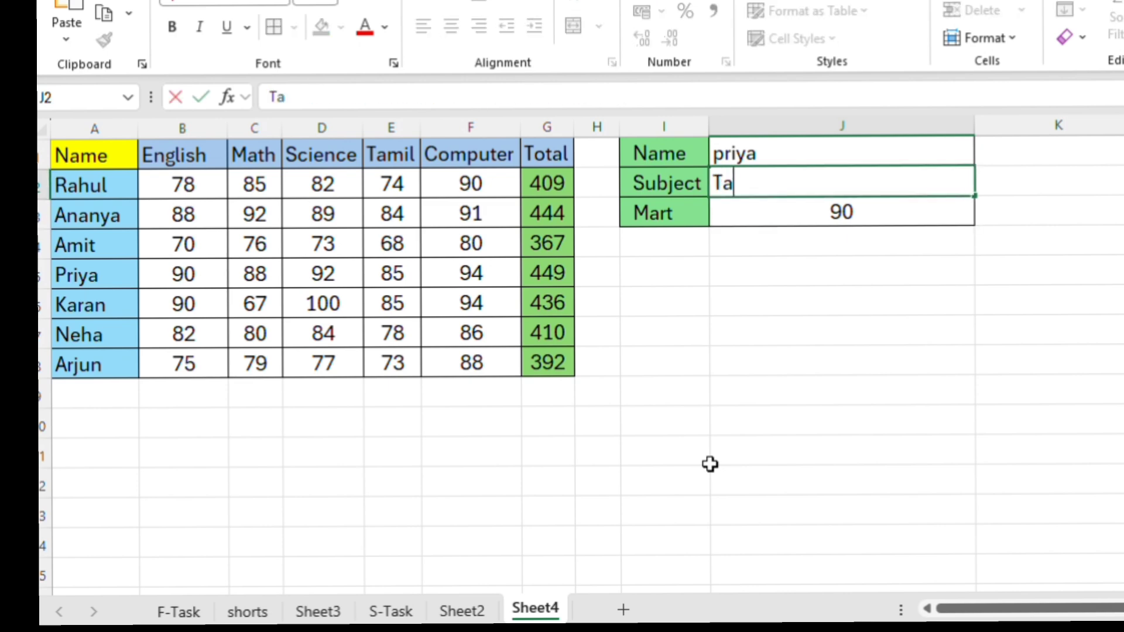
{"action": "type", "text": "mil"}
{"action": "key", "text": "Return"}
{"action": "key", "text": "Up"}
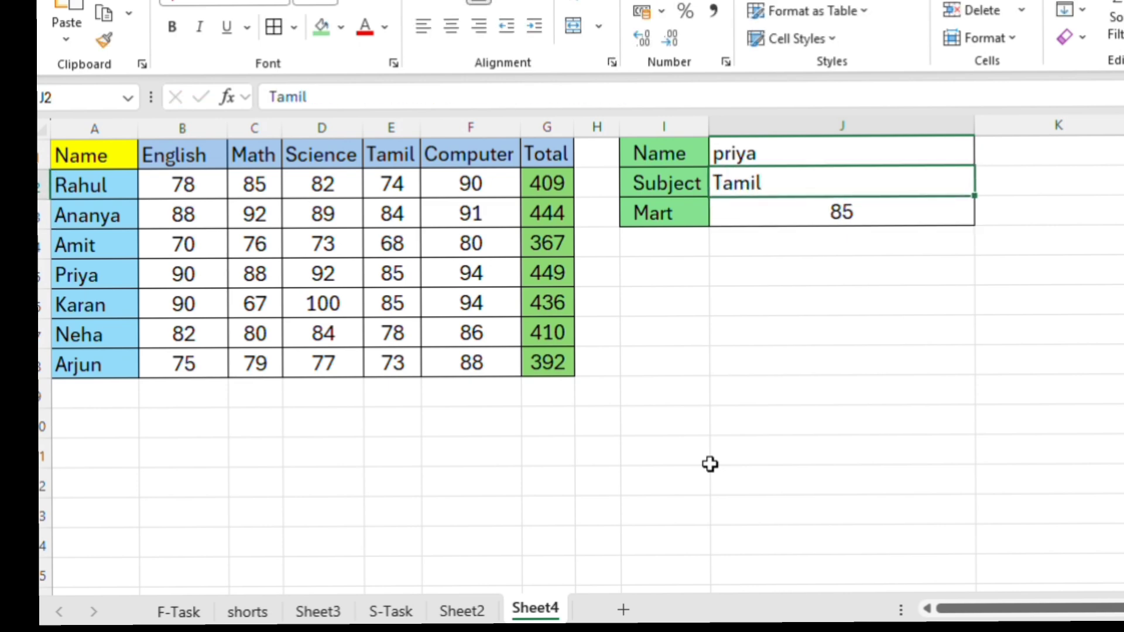
Set the subject in J2 to Total to look up the student's total marks
{"action": "type", "text": "Tp"}
{"action": "key", "text": "BackSpace"}
{"action": "type", "text": "ota"}
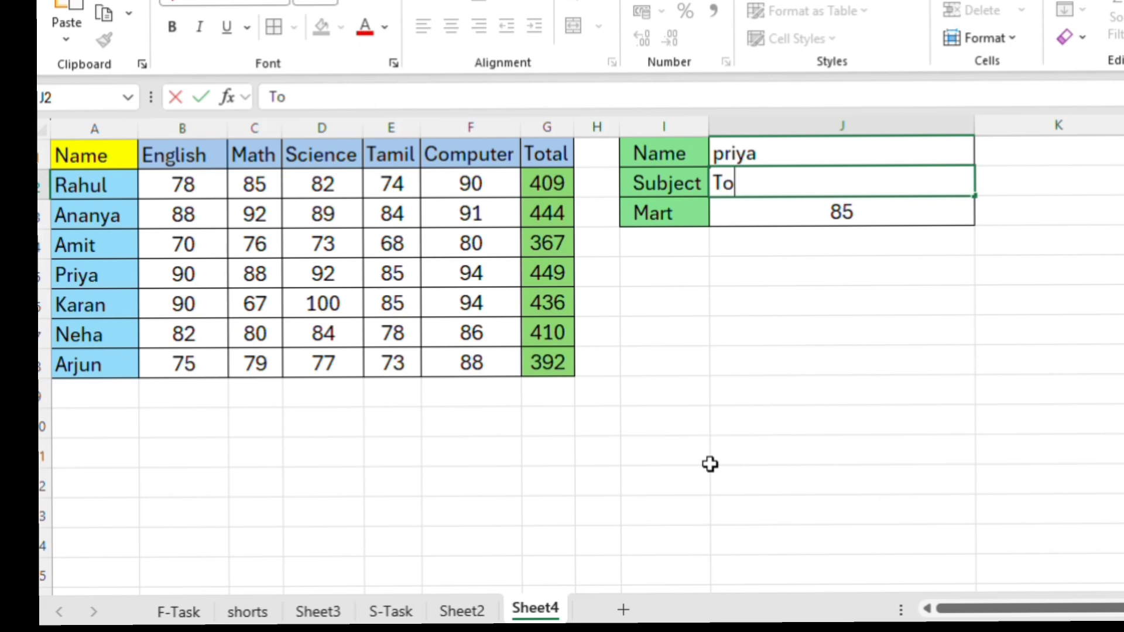
{"action": "key", "text": "Return"}
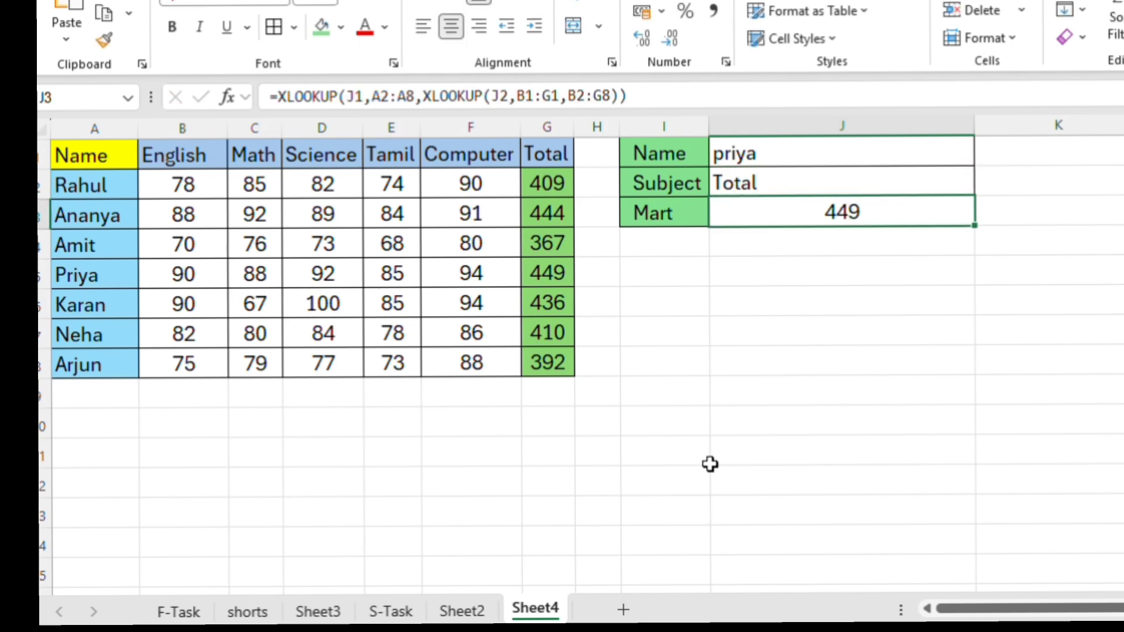
{"action": "key", "text": "Up"}
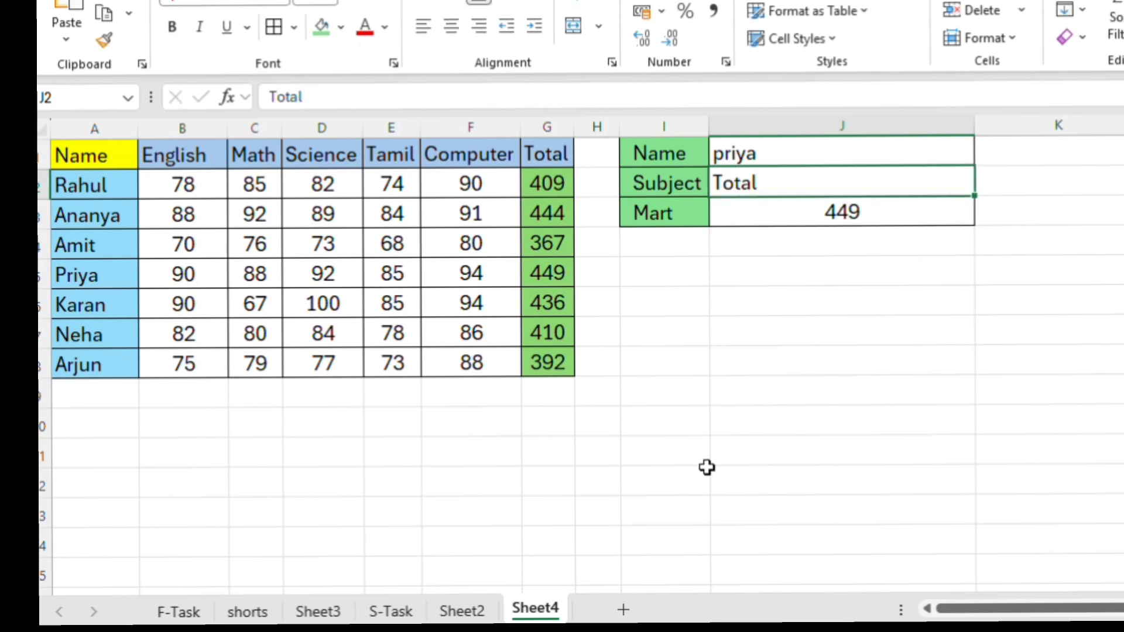
{"action": "left_click", "coordinate": [753, 350]}
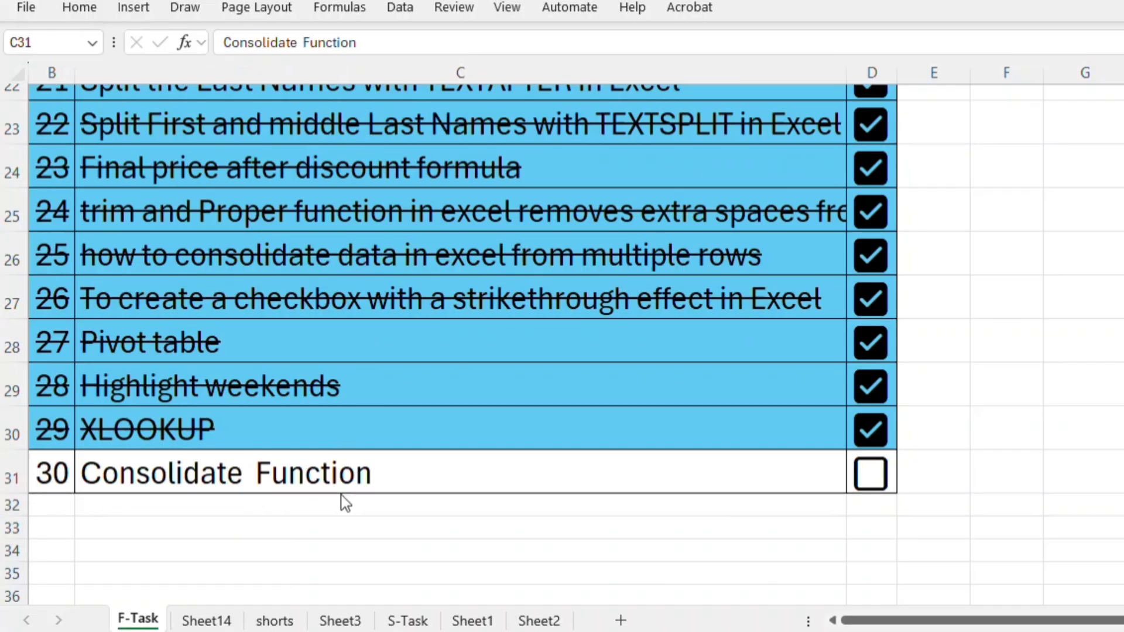
Mark task 30, Consolidate Function, as completed in the task list
{"action": "left_click", "coordinate": [869, 476]}
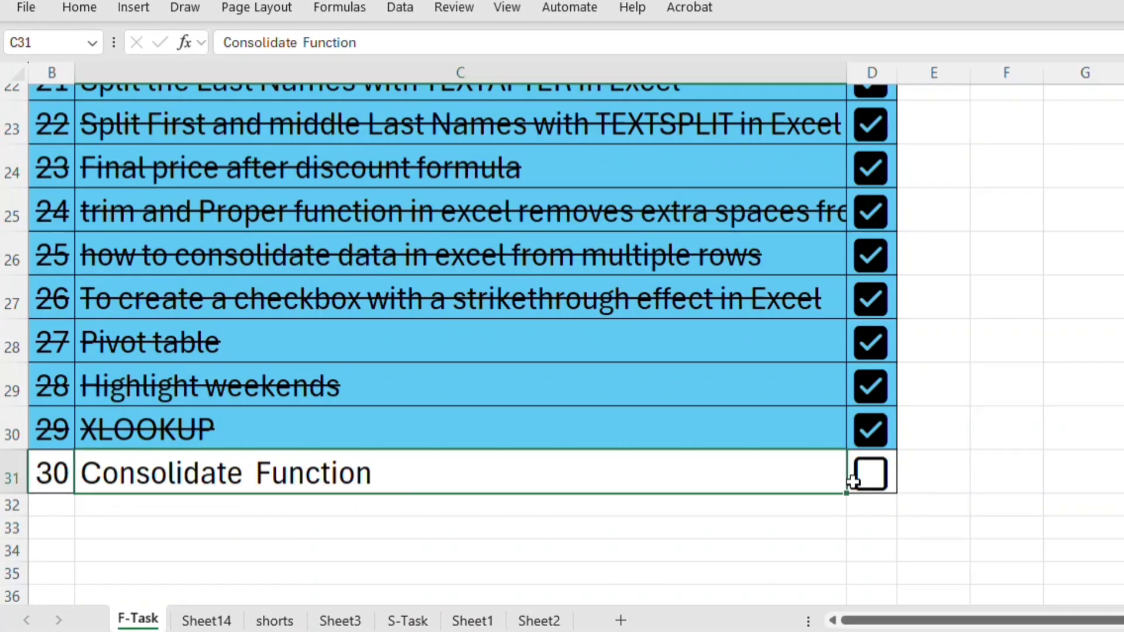
{"action": "left_click", "coordinate": [853, 482]}
{"action": "left_click", "coordinate": [861, 491]}
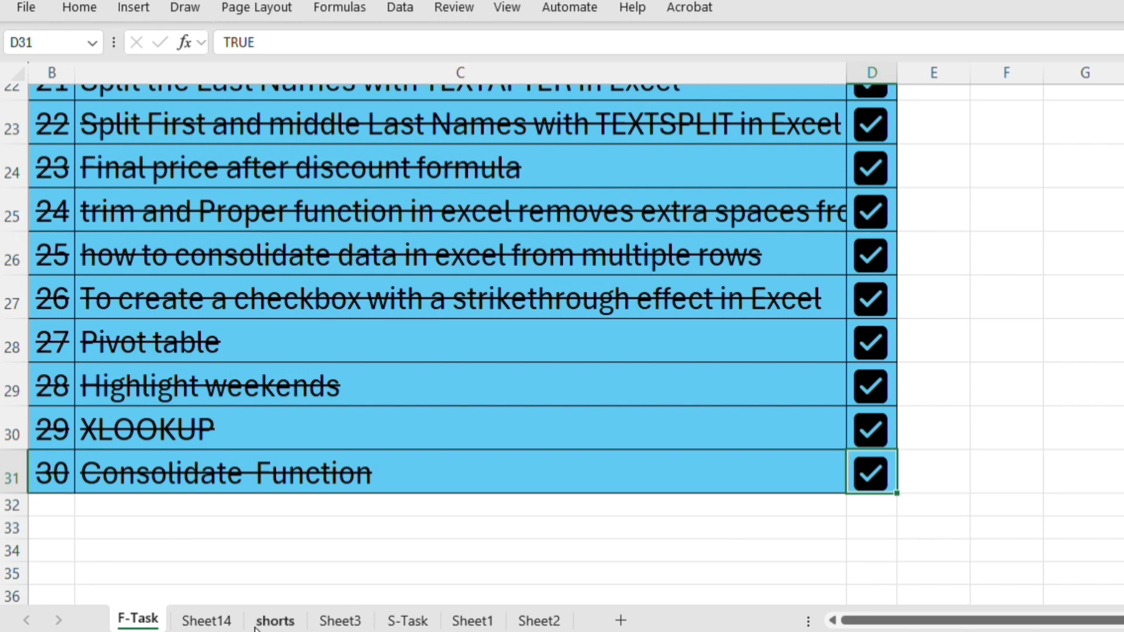
Open Sheet3 and review the product list and the Jan, Fab, March and April sales tables
{"action": "left_click", "coordinate": [340, 620]}
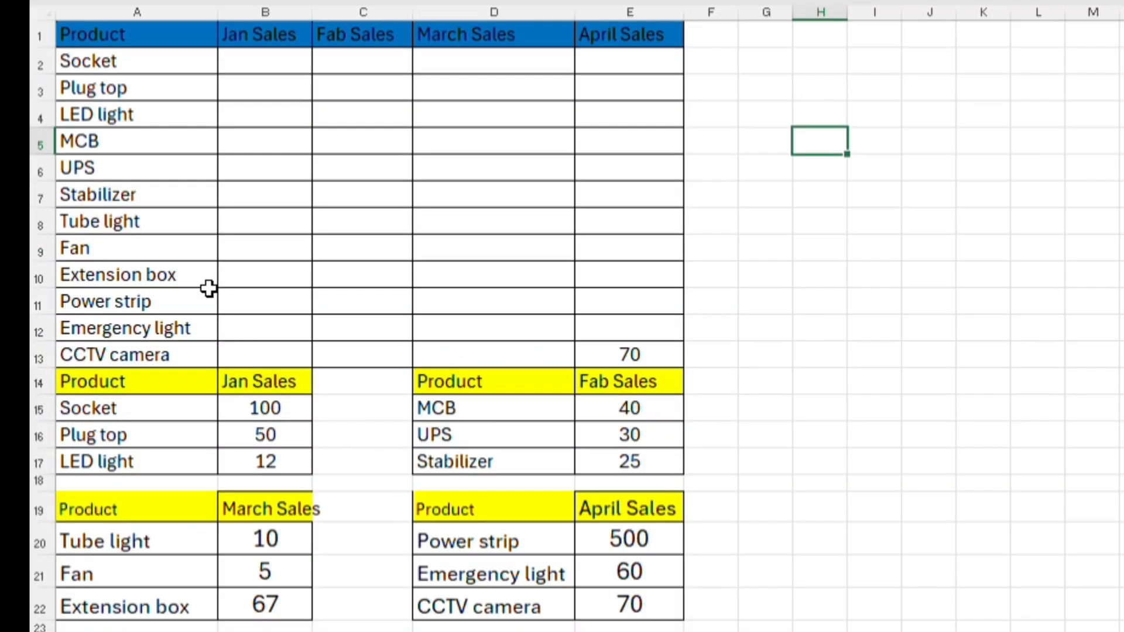
{"action": "left_click_drag", "start_coordinate": [115, 66], "coordinate": [108, 347]}
{"action": "left_click_drag", "start_coordinate": [264, 410], "coordinate": [266, 458]}
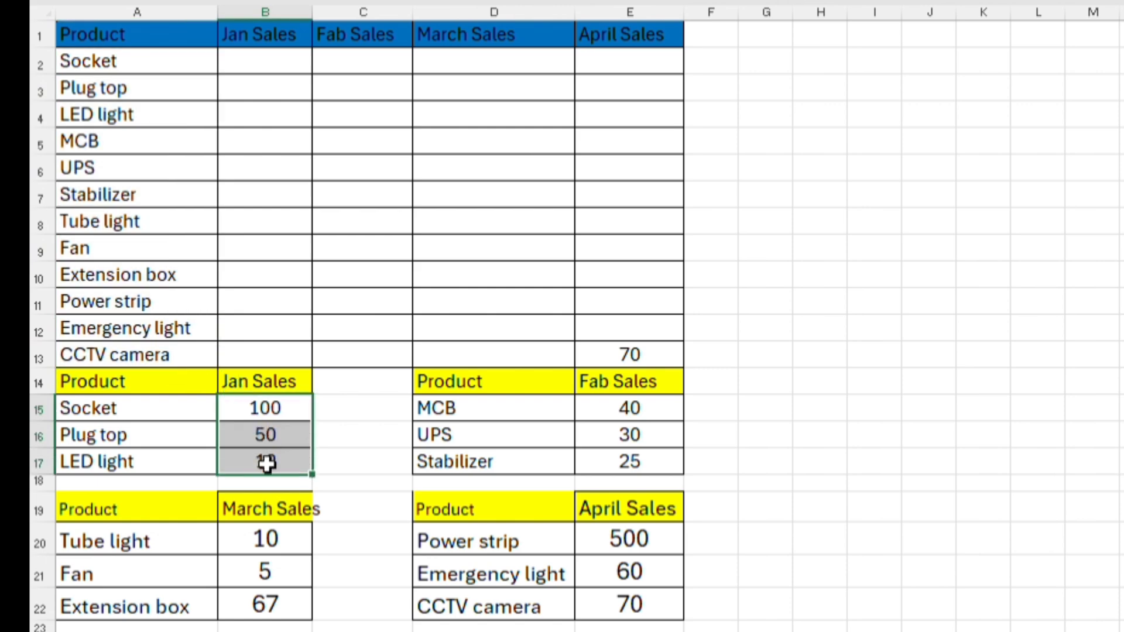
{"action": "left_click_drag", "start_coordinate": [643, 408], "coordinate": [638, 462]}
{"action": "left_click_drag", "start_coordinate": [646, 536], "coordinate": [603, 603]}
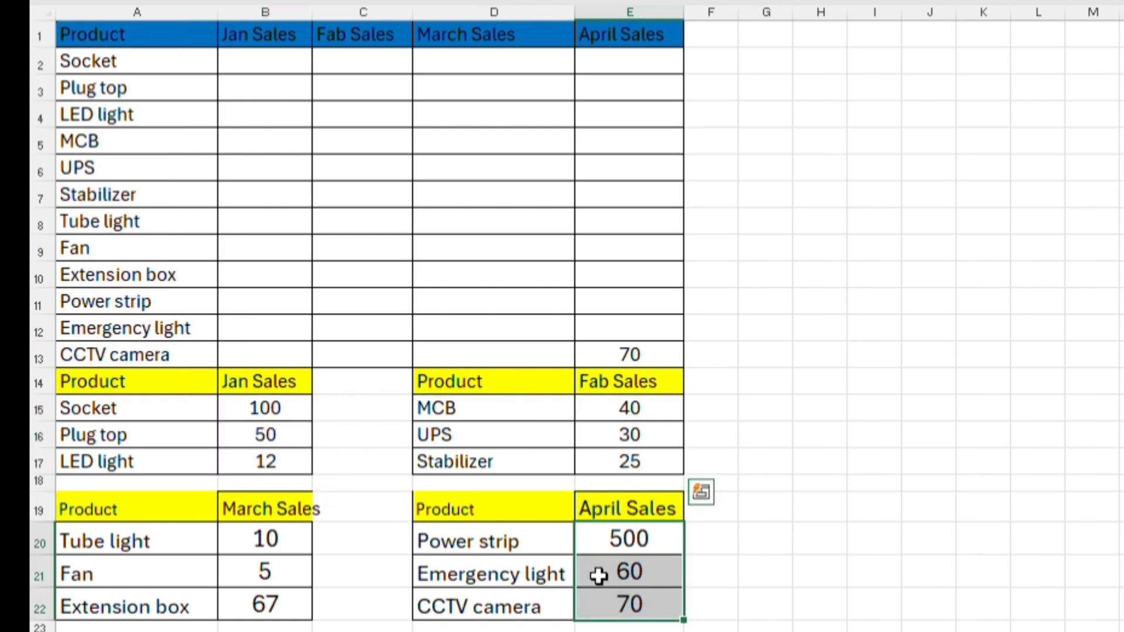
{"action": "left_click_drag", "start_coordinate": [272, 537], "coordinate": [265, 603]}
{"action": "left_click", "coordinate": [252, 65]}
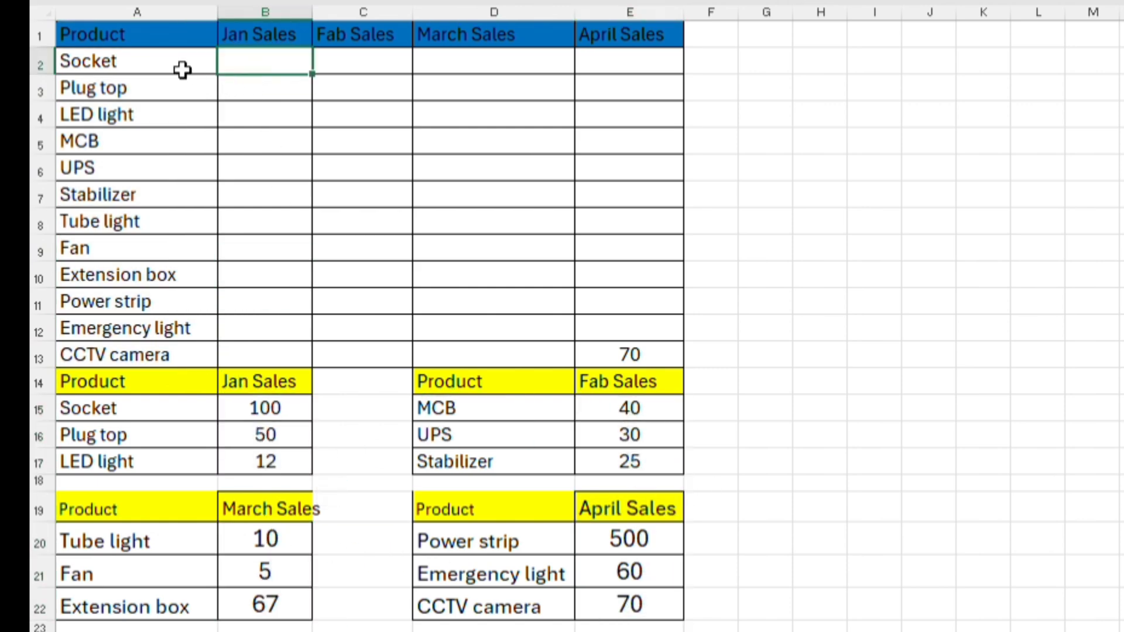
Start a Sum consolidation at A1 and add the Jan Sales table A14:B17 as a reference
{"action": "left_click", "coordinate": [145, 35]}
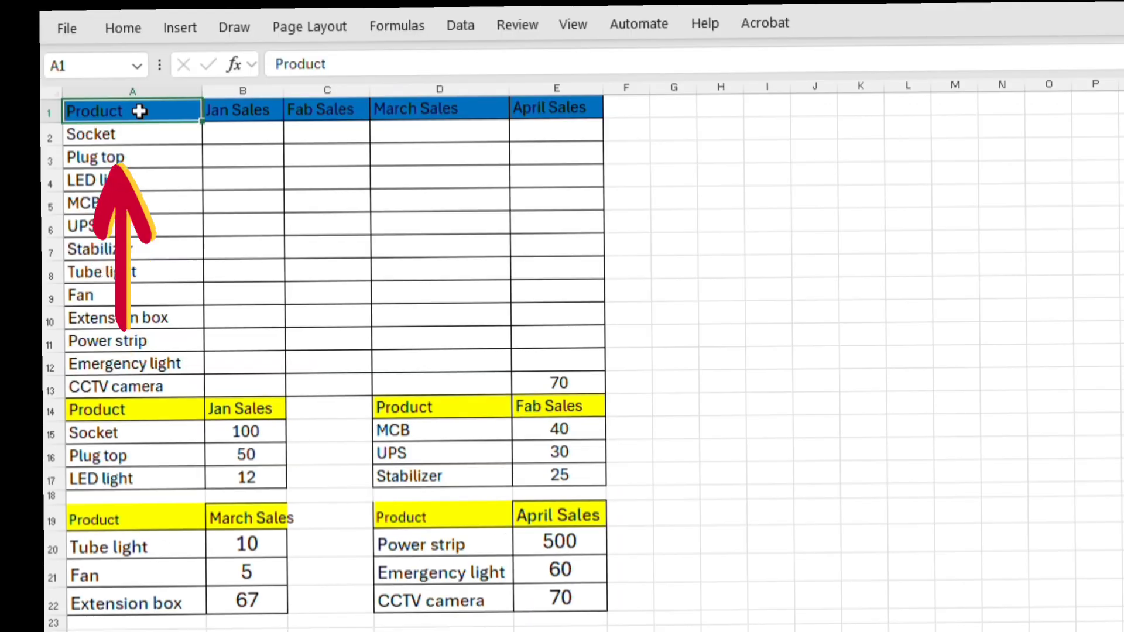
{"action": "left_click", "coordinate": [117, 28]}
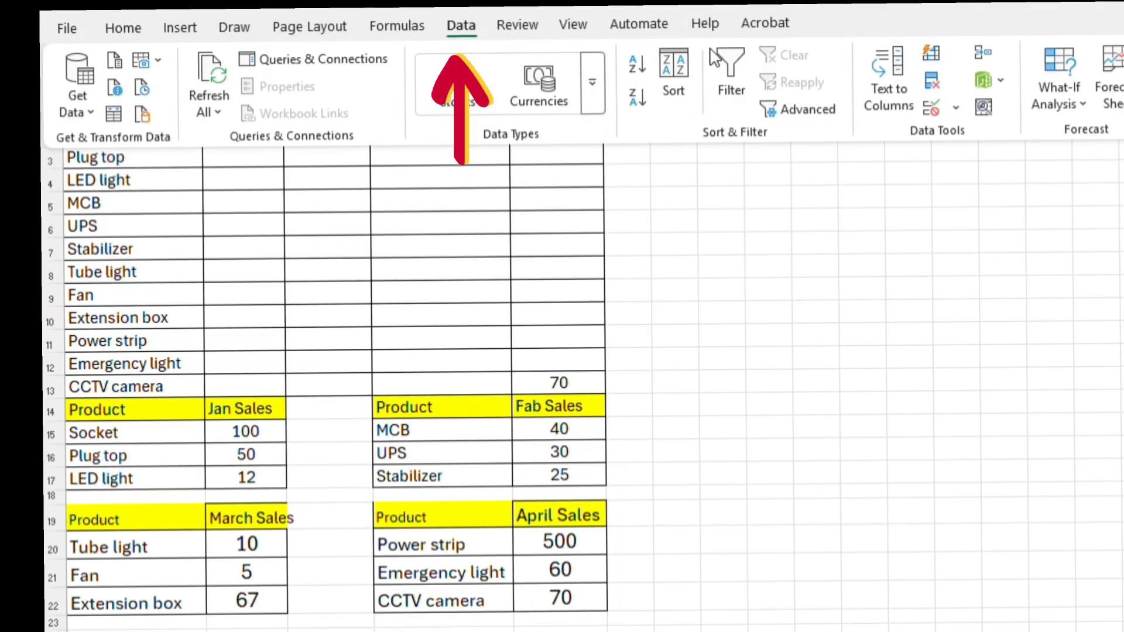
{"action": "left_click", "coordinate": [982, 54]}
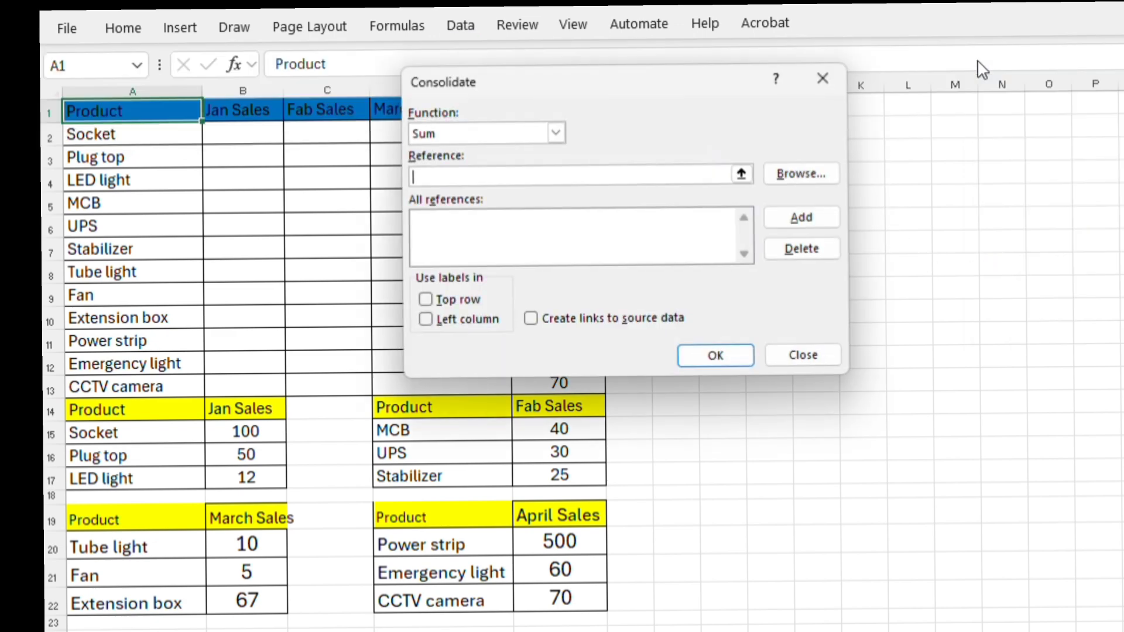
{"action": "left_click_drag", "start_coordinate": [502, 85], "coordinate": [343, 93]}
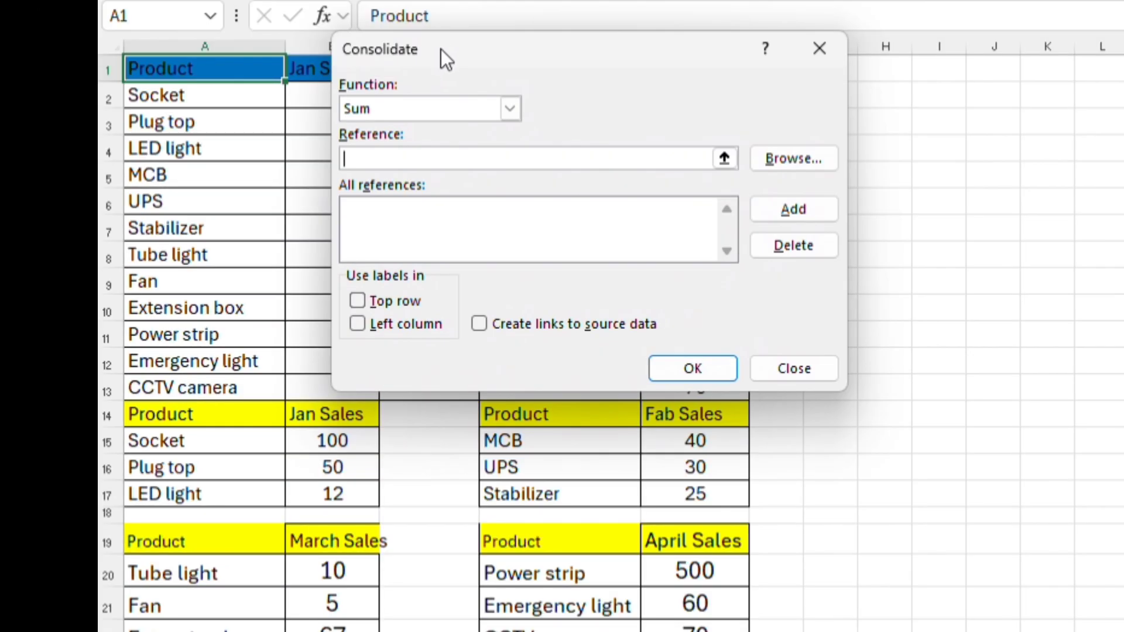
{"action": "left_click_drag", "start_coordinate": [211, 413], "coordinate": [351, 492]}
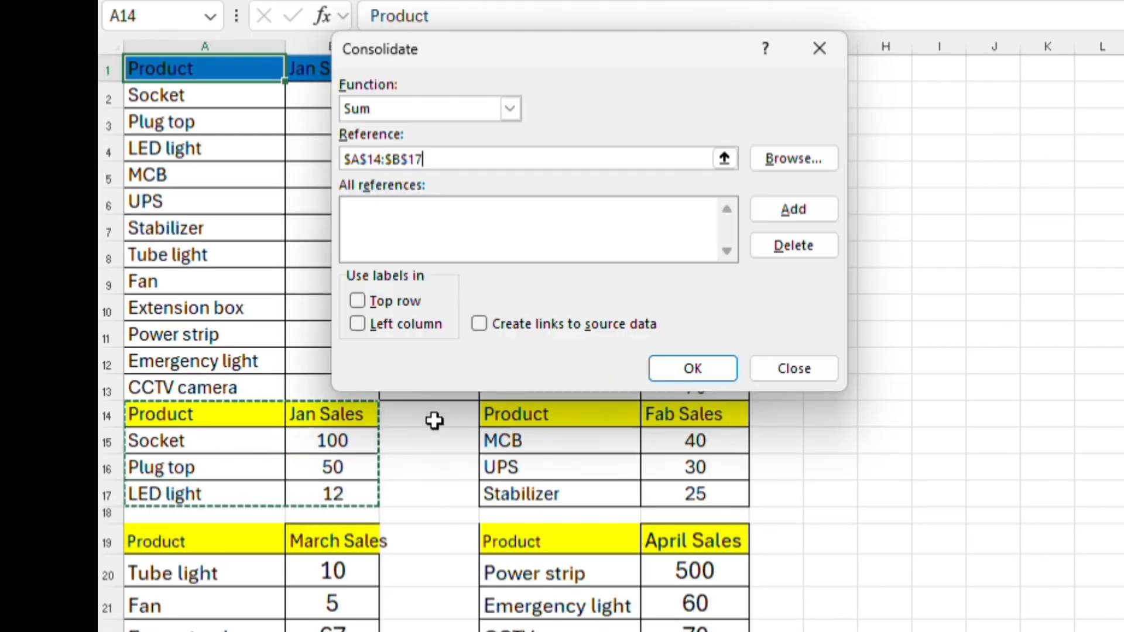
{"action": "left_click", "coordinate": [822, 212]}
Add the Fab, March and April Sales tables D14:E17, A19:B22 and D19:E22 to the consolidation references
{"action": "left_click_drag", "start_coordinate": [485, 426], "coordinate": [661, 495]}
{"action": "left_click", "coordinate": [795, 206]}
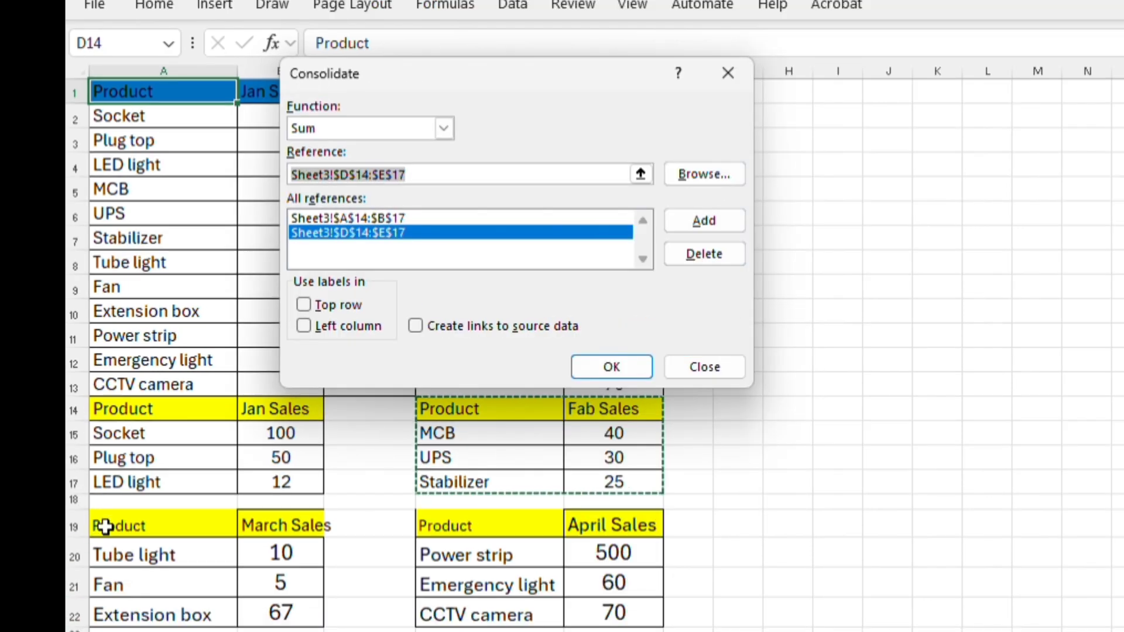
{"action": "left_click_drag", "start_coordinate": [139, 540], "coordinate": [273, 610]}
{"action": "left_click", "coordinate": [695, 221]}
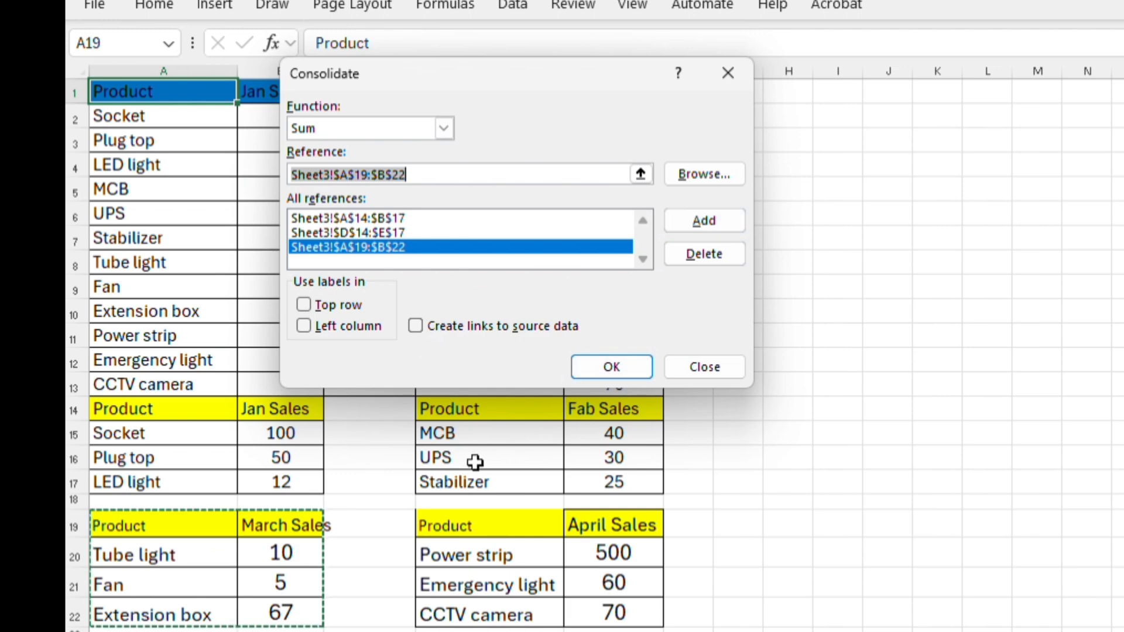
{"action": "left_click_drag", "start_coordinate": [421, 522], "coordinate": [576, 604]}
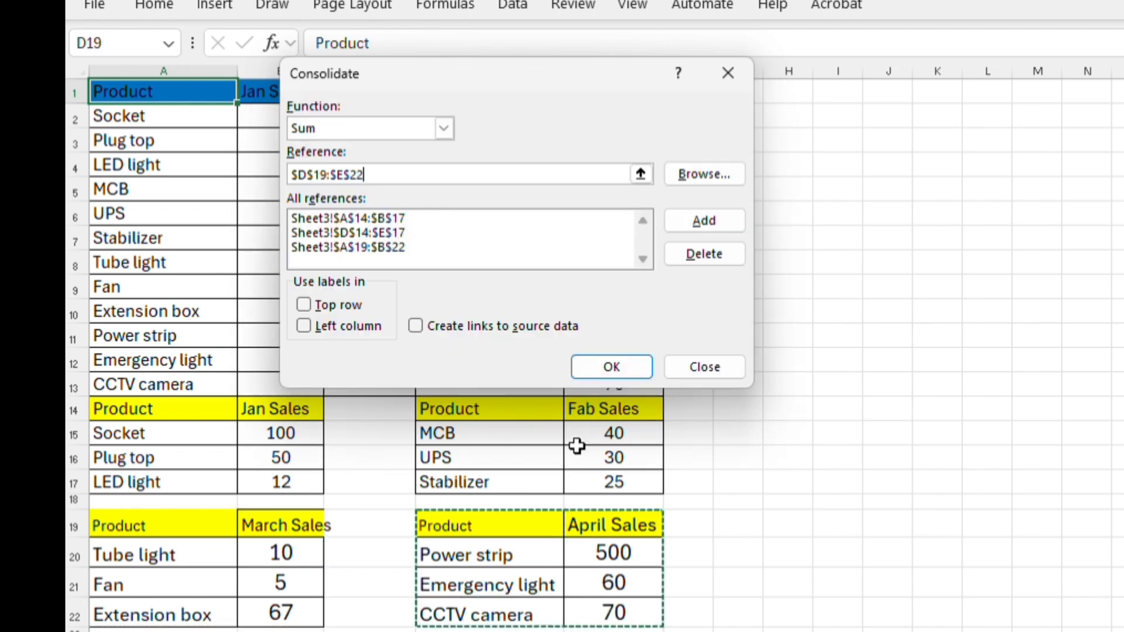
{"action": "left_click", "coordinate": [695, 229]}
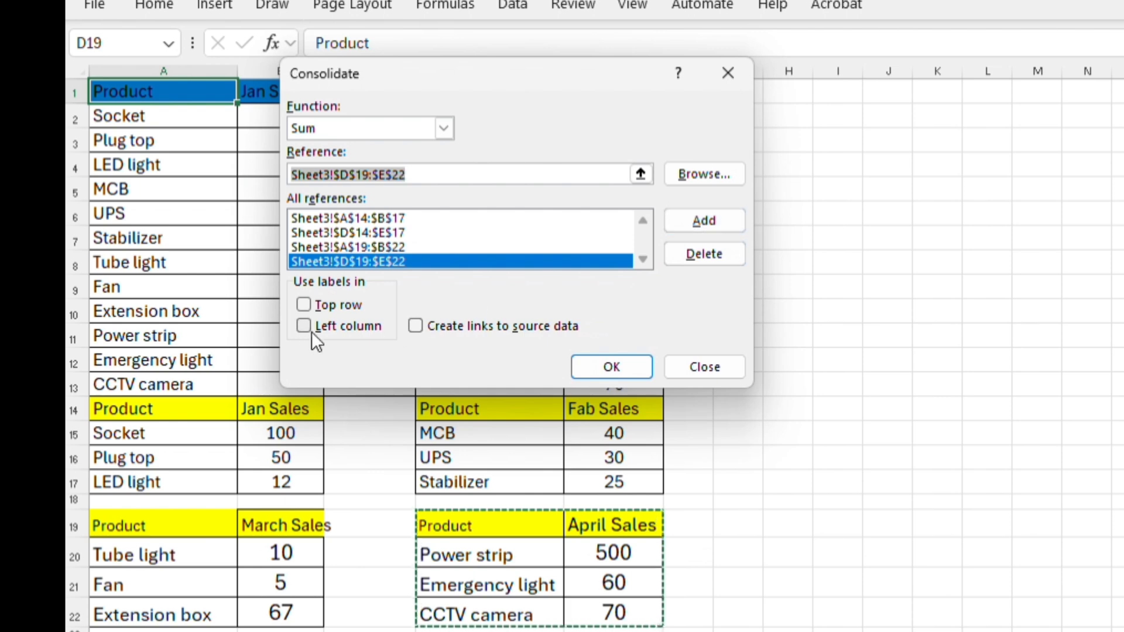
Use the top row and left column as labels and run the consolidation of the four sales tables
{"action": "left_click", "coordinate": [302, 305]}
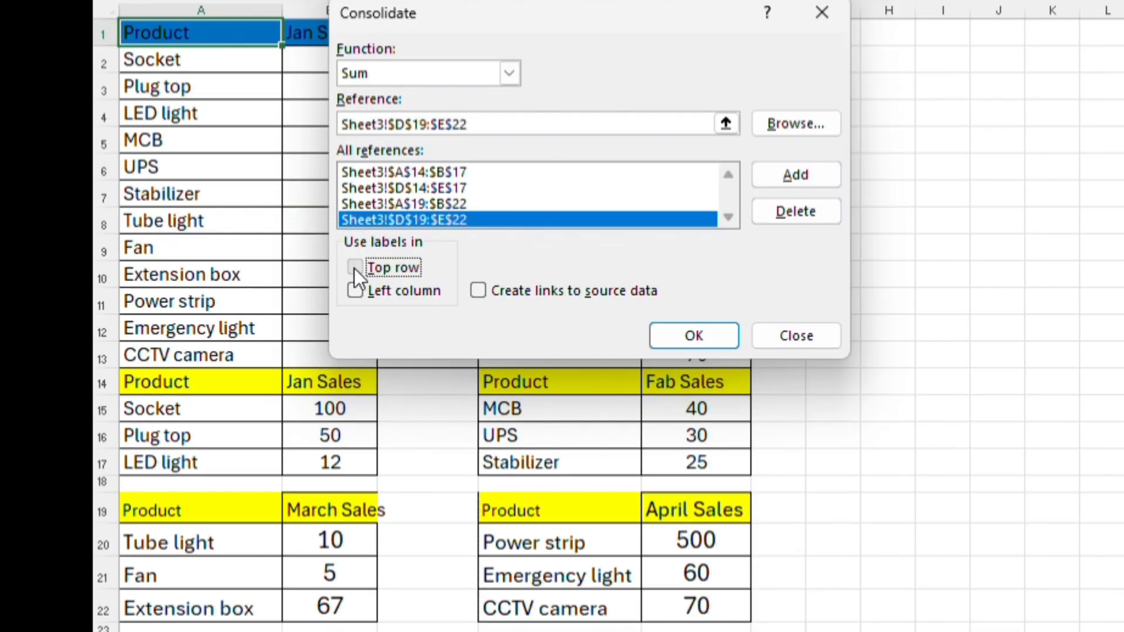
{"action": "left_click", "coordinate": [660, 341]}
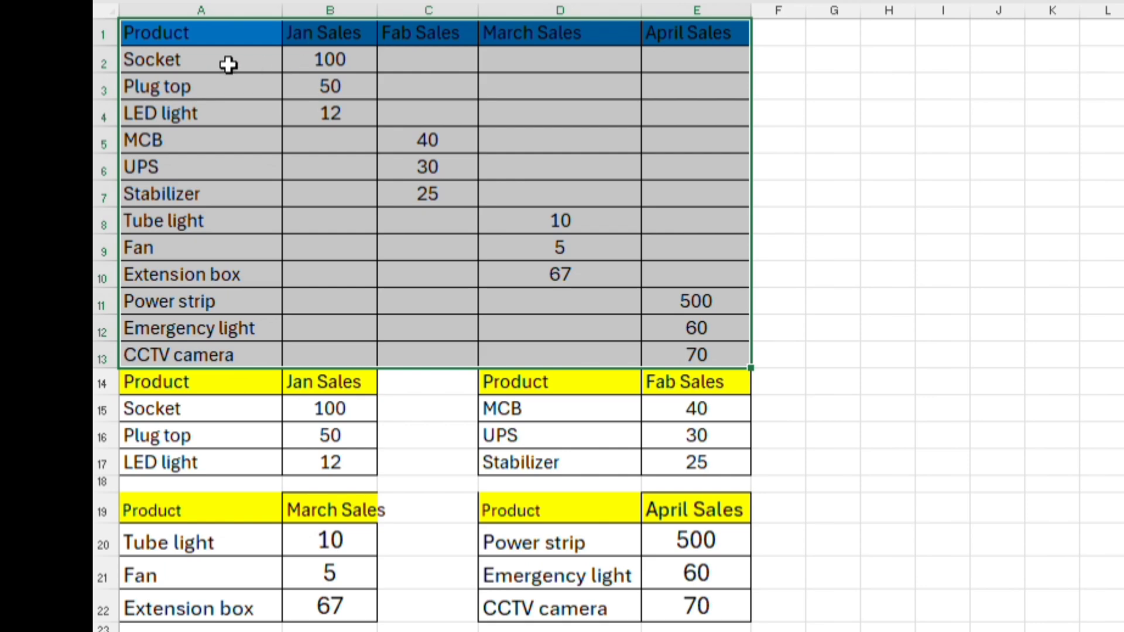
Compare the Jan, Fab, March and April Sales columns in the consolidated table with the monthly source tables below it
{"action": "left_click", "coordinate": [419, 59]}
{"action": "left_click_drag", "start_coordinate": [323, 444], "coordinate": [325, 459]}
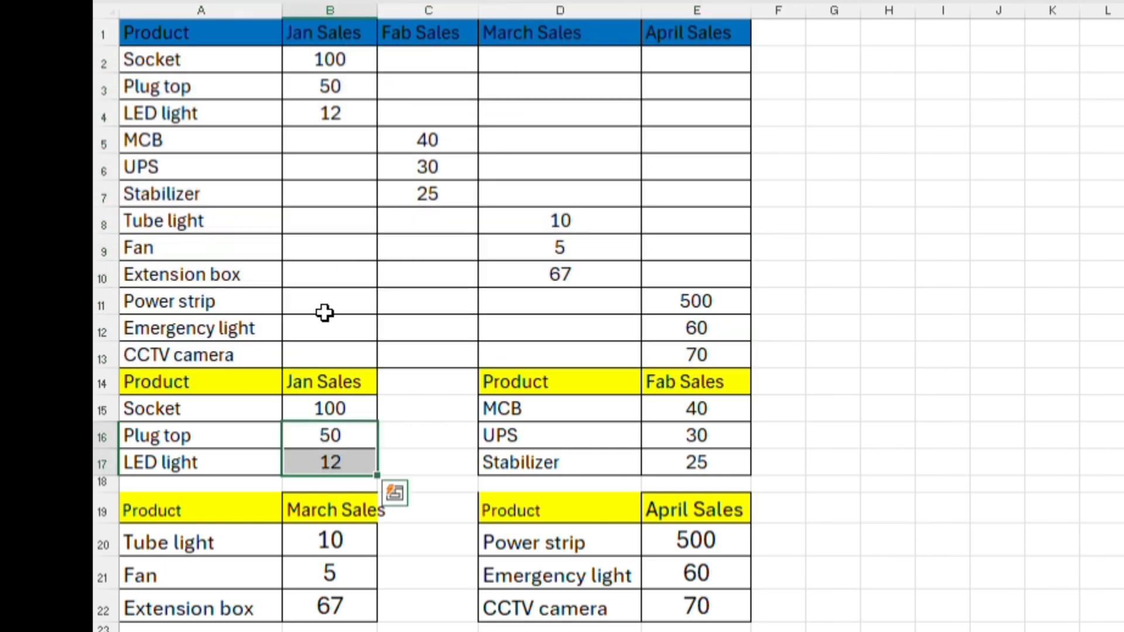
{"action": "left_click_drag", "start_coordinate": [326, 32], "coordinate": [334, 120]}
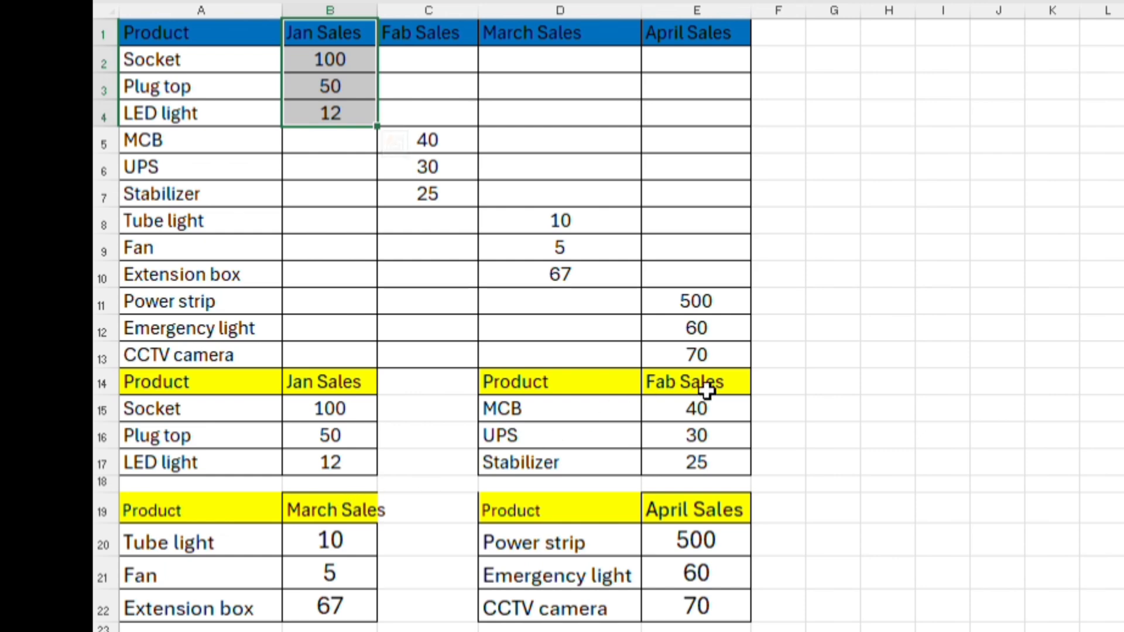
{"action": "left_click_drag", "start_coordinate": [708, 391], "coordinate": [696, 463]}
{"action": "left_click_drag", "start_coordinate": [454, 29], "coordinate": [427, 201]}
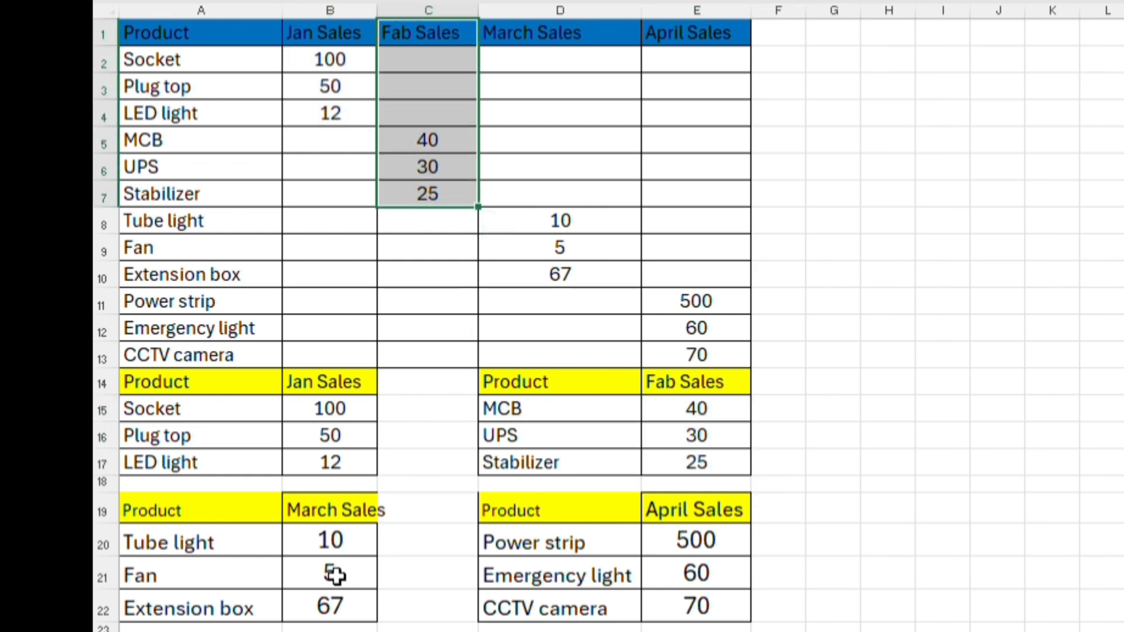
{"action": "left_click_drag", "start_coordinate": [328, 538], "coordinate": [332, 604]}
{"action": "left_click_drag", "start_coordinate": [549, 221], "coordinate": [587, 285]}
{"action": "left_click_drag", "start_coordinate": [707, 312], "coordinate": [694, 352]}
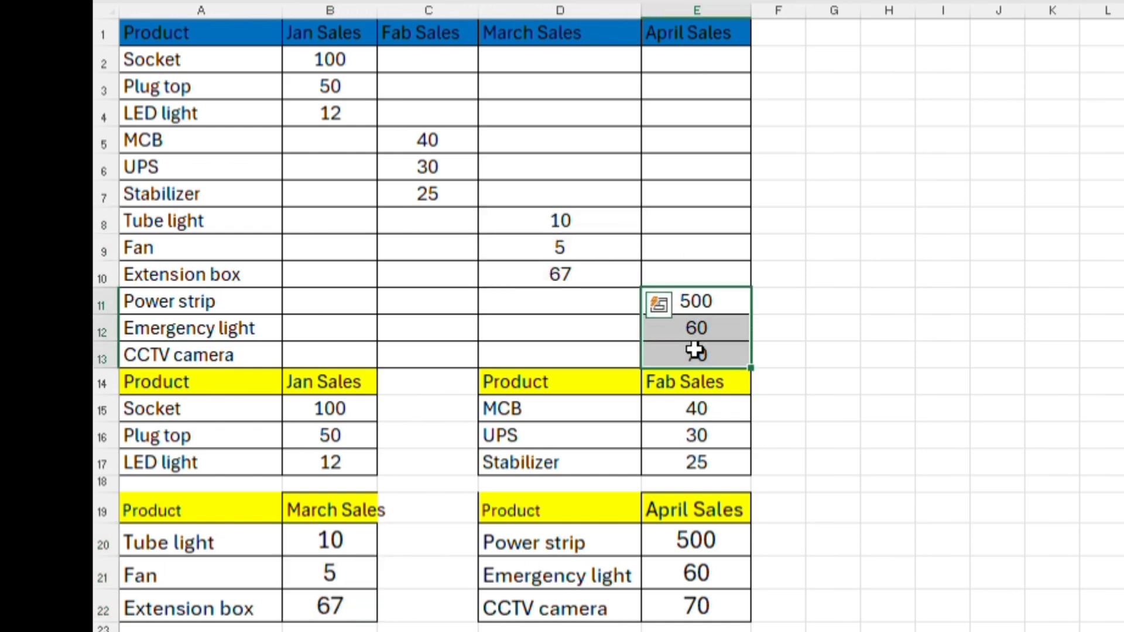
{"action": "left_click_drag", "start_coordinate": [196, 274], "coordinate": [677, 349]}
{"action": "left_click", "coordinate": [881, 107]}
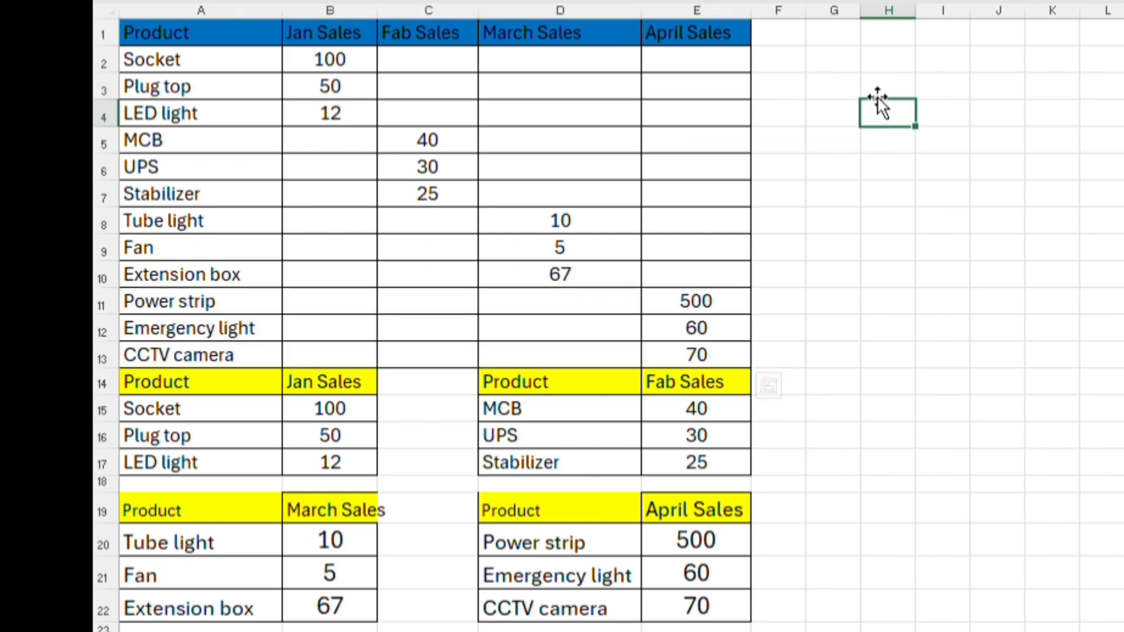